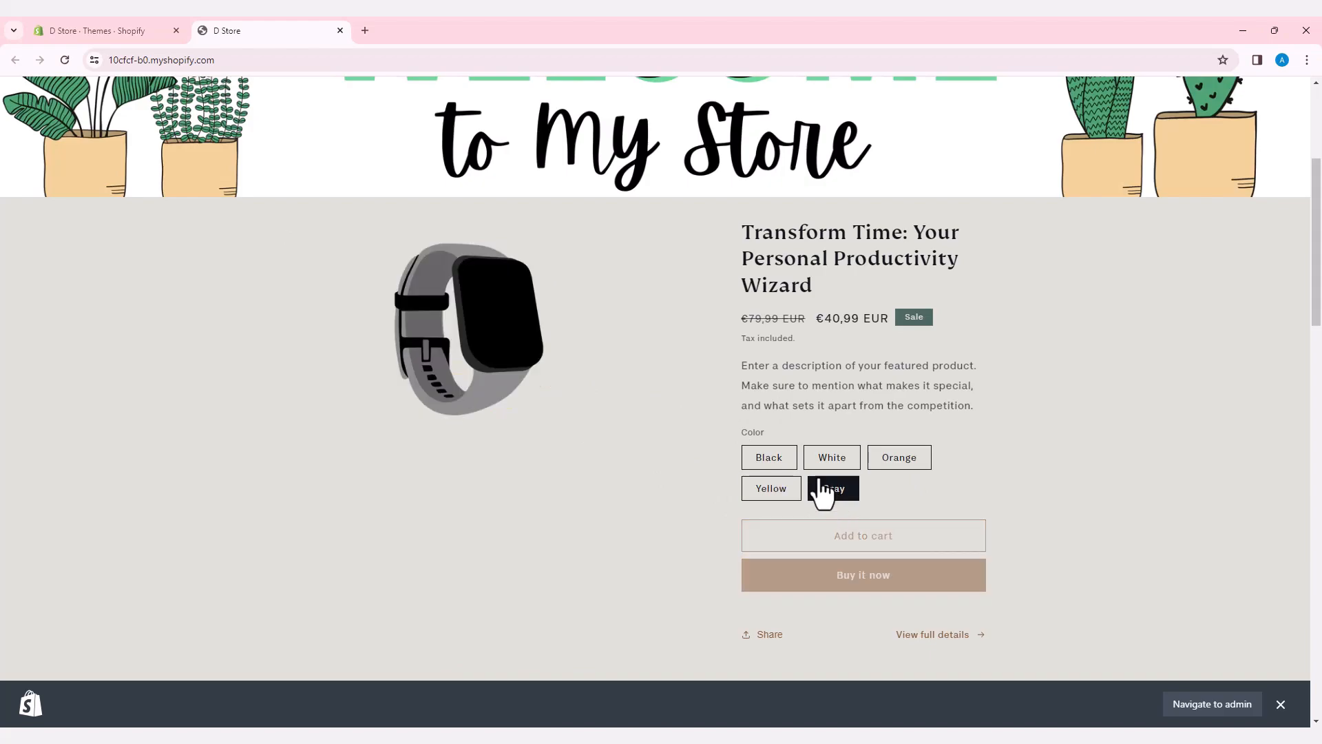
Look over the storefront's home page down to the testimonials, and open the full Transform Time product page.
scroll(668, 508, "down", 6)
scroll(849, 496, "down", 10)
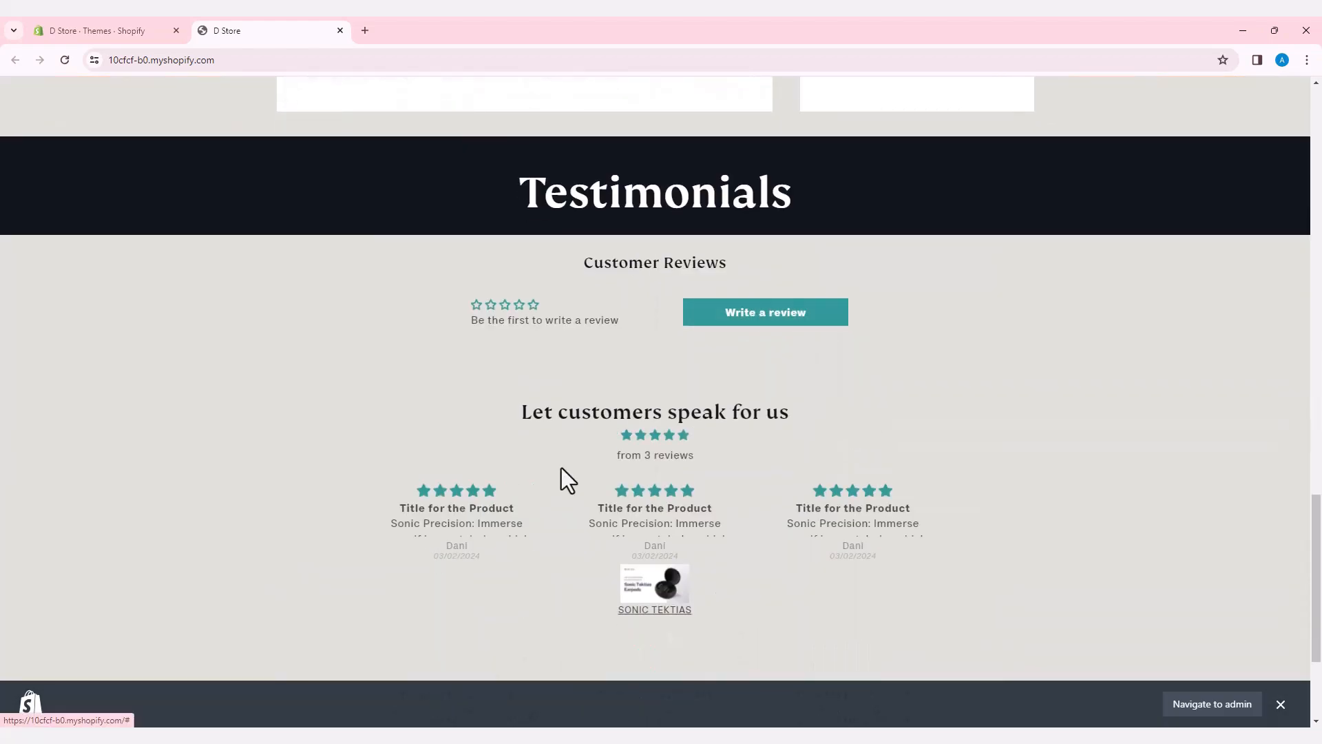
scroll(742, 551, "up", 8)
left_click(937, 585)
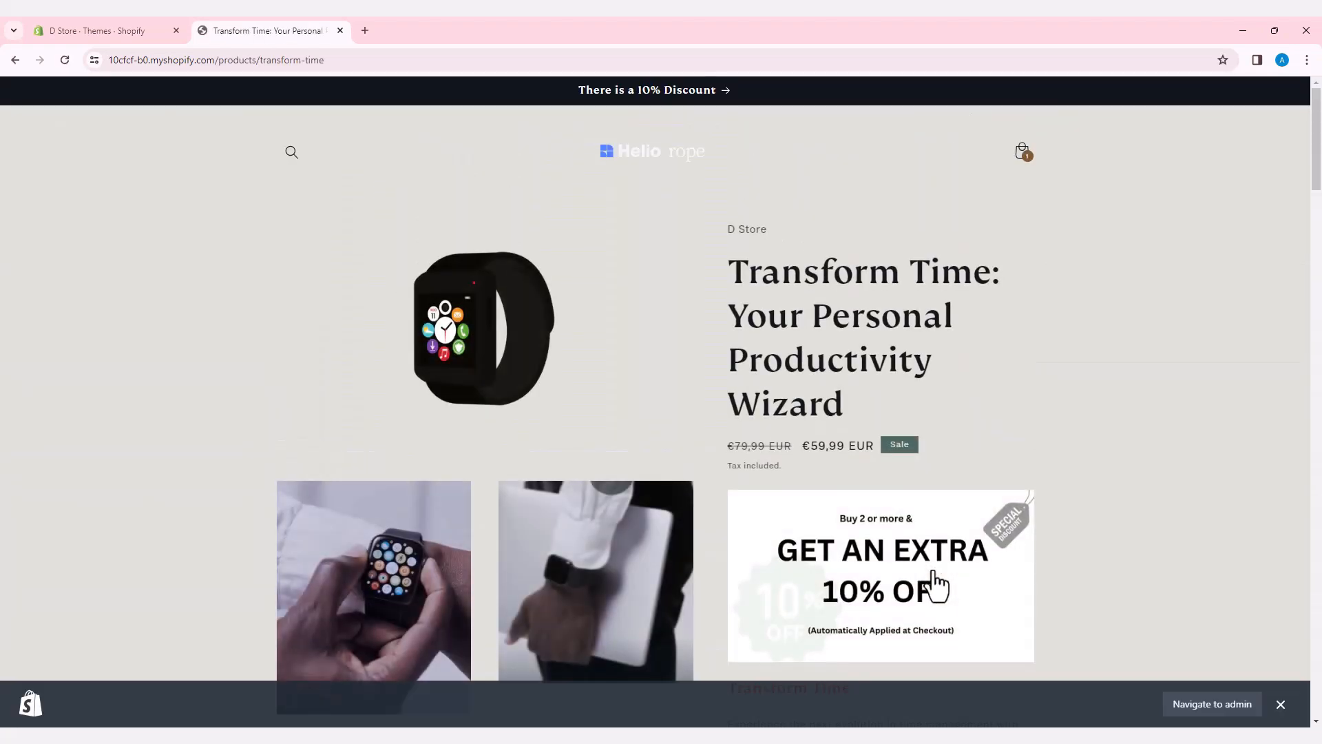
Examine the Transform Time product page from its discount banner, description and feature images down to the customer reviews.
scroll(724, 303, "down", 2)
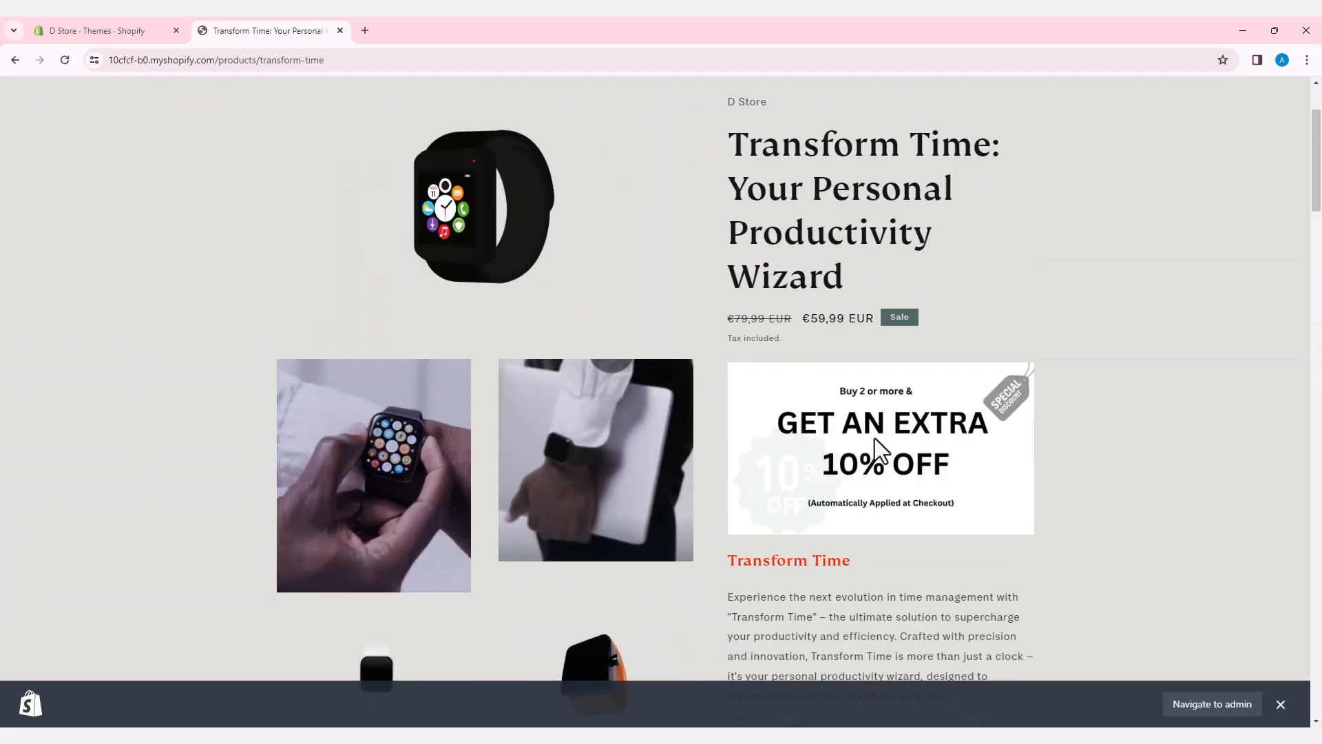
scroll(844, 482, "down", 4)
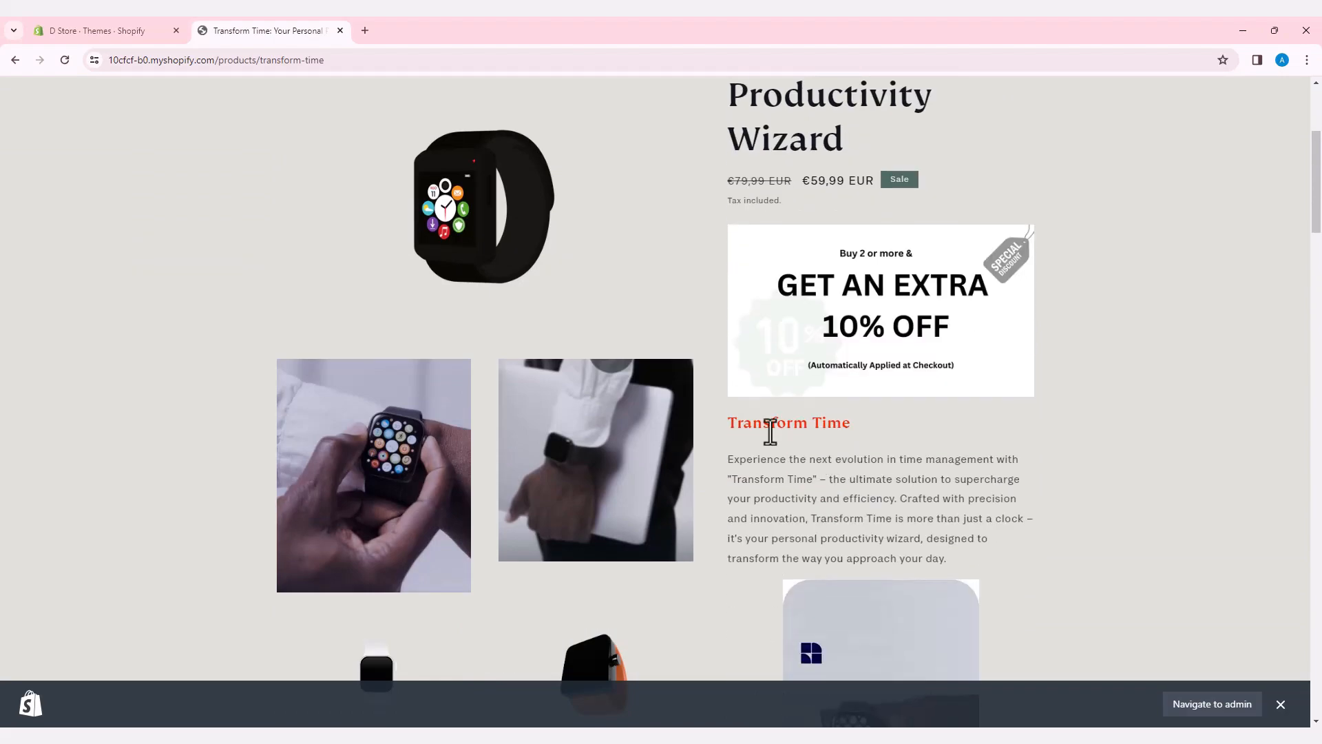
scroll(841, 487, "down", 6)
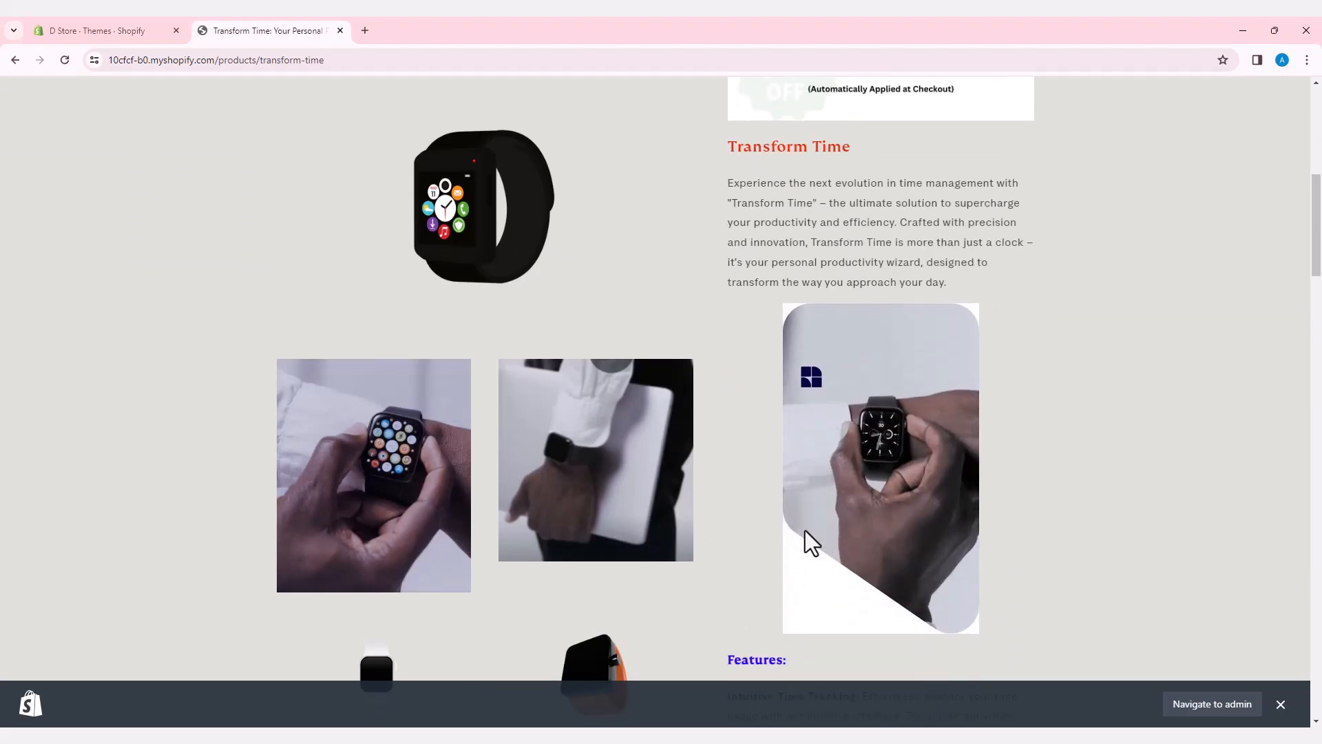
scroll(787, 486, "down", 9)
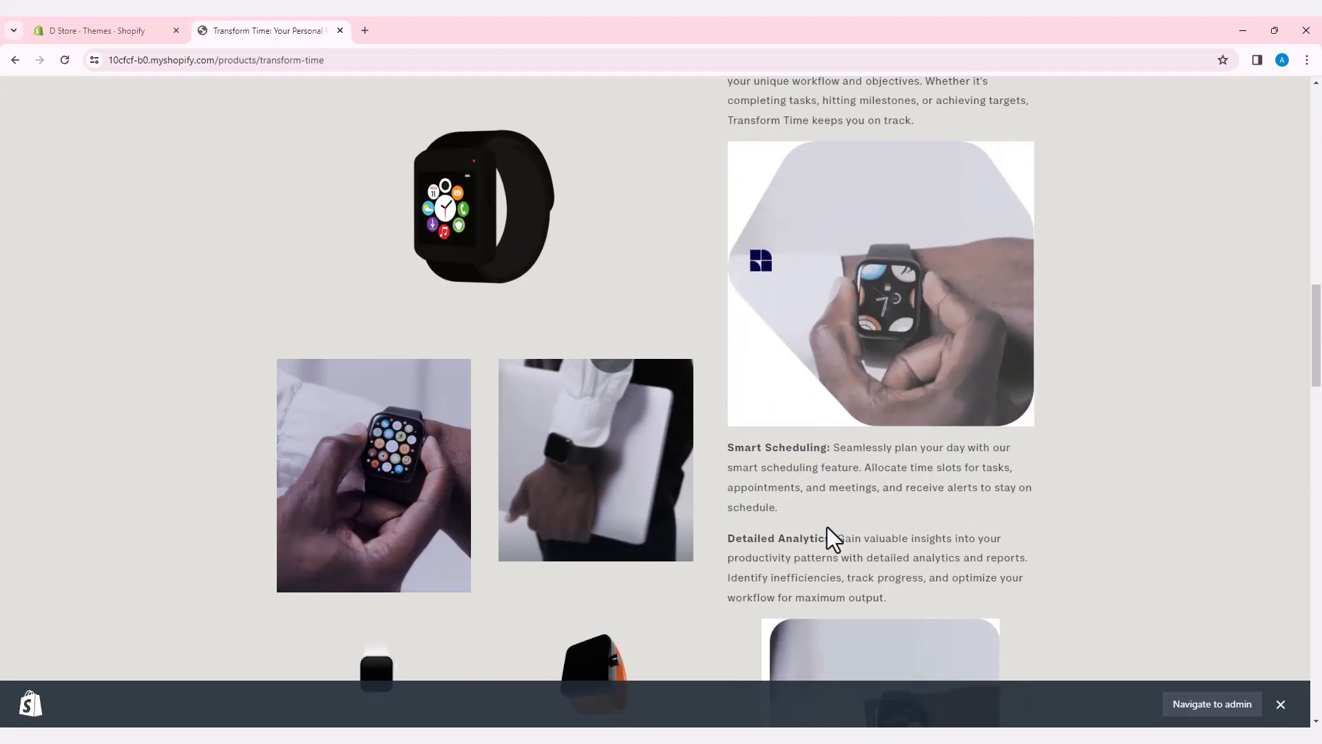
scroll(833, 510, "down", 7)
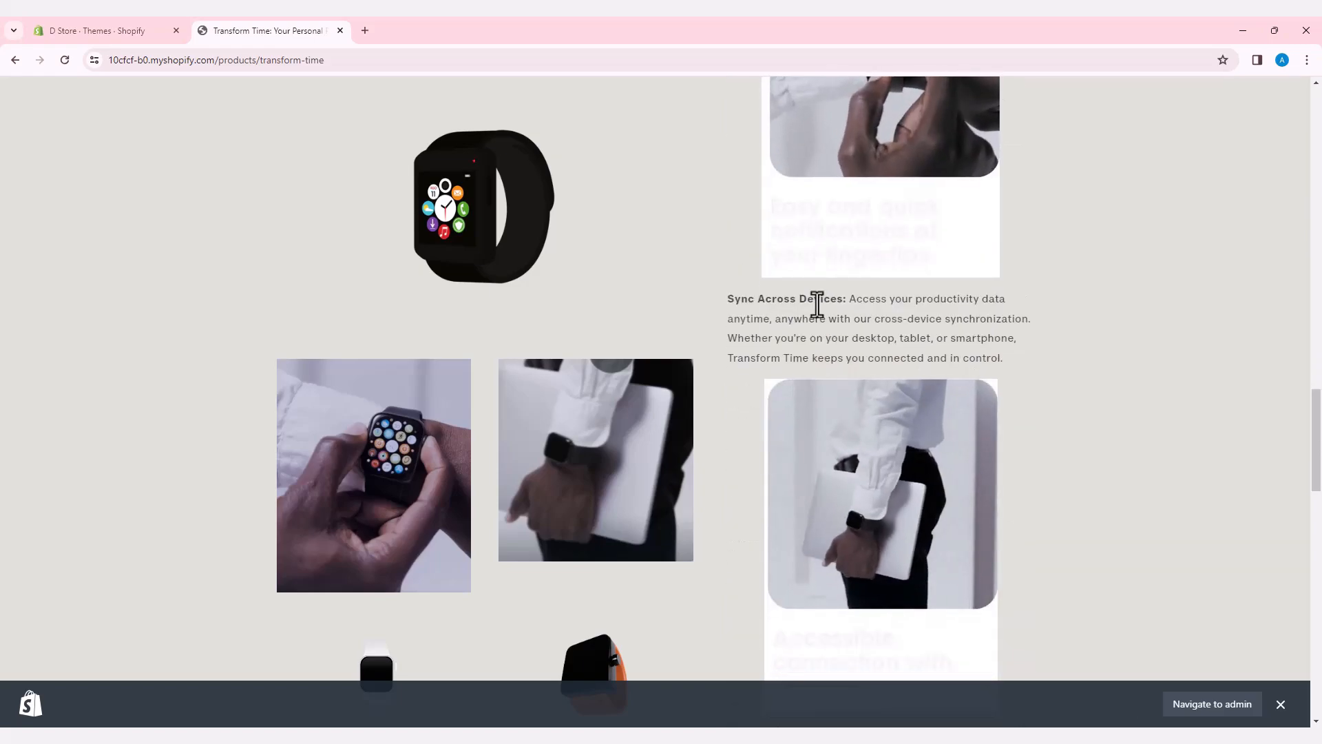
scroll(848, 470, "down", 3)
scroll(854, 482, "down", 4)
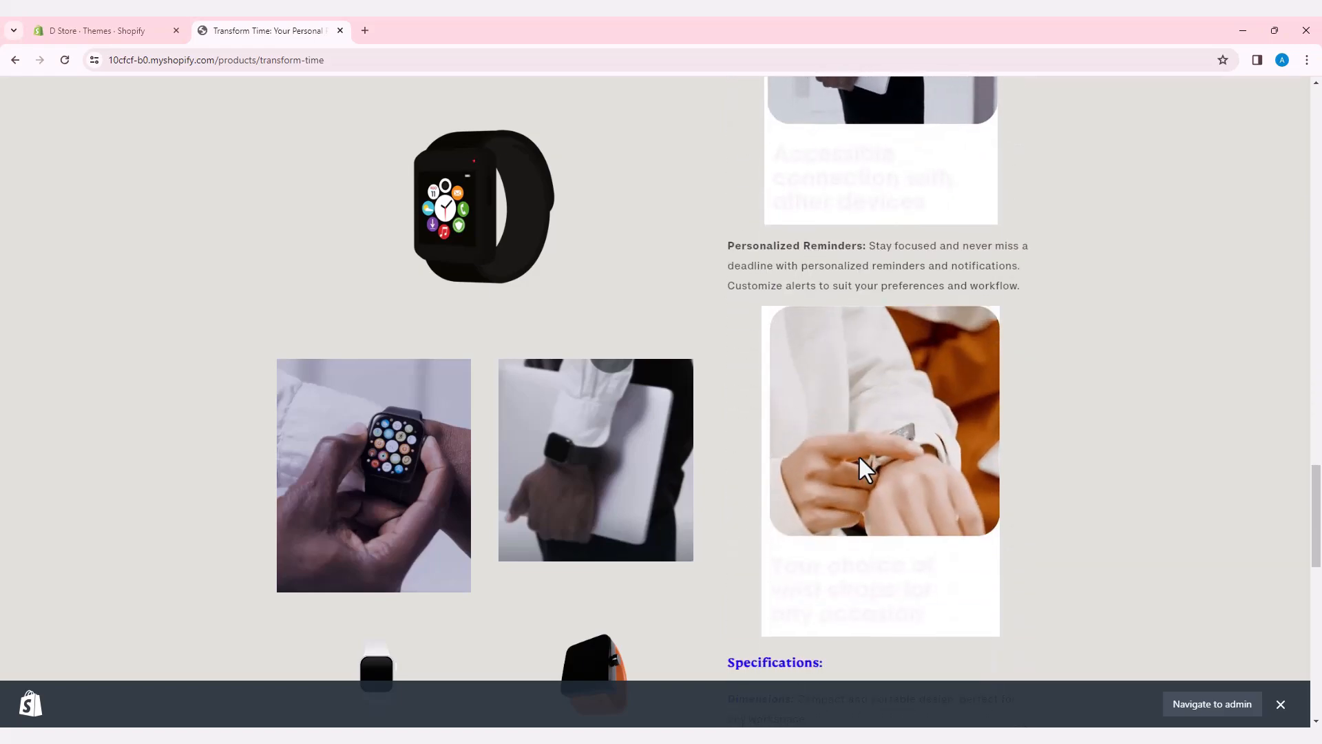
scroll(860, 461, "down", 5)
scroll(861, 468, "down", 9)
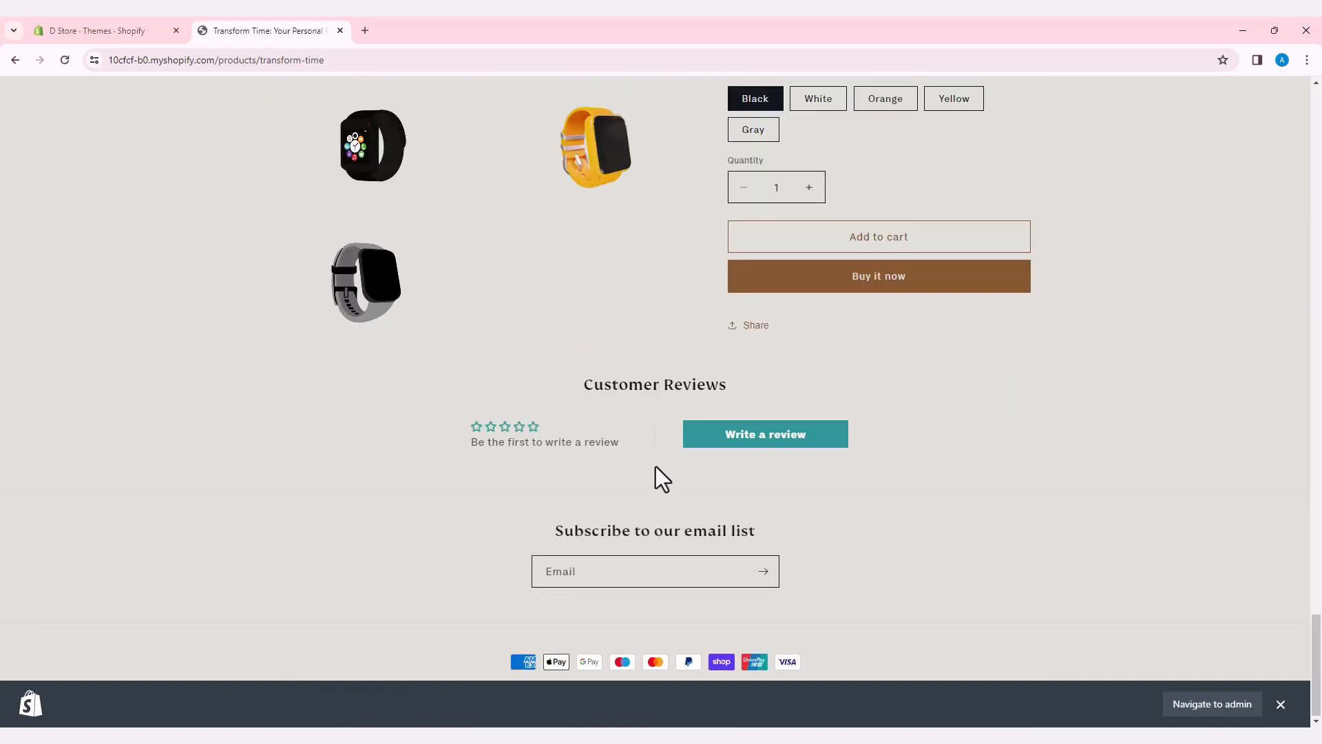
scroll(572, 396, "up", 20)
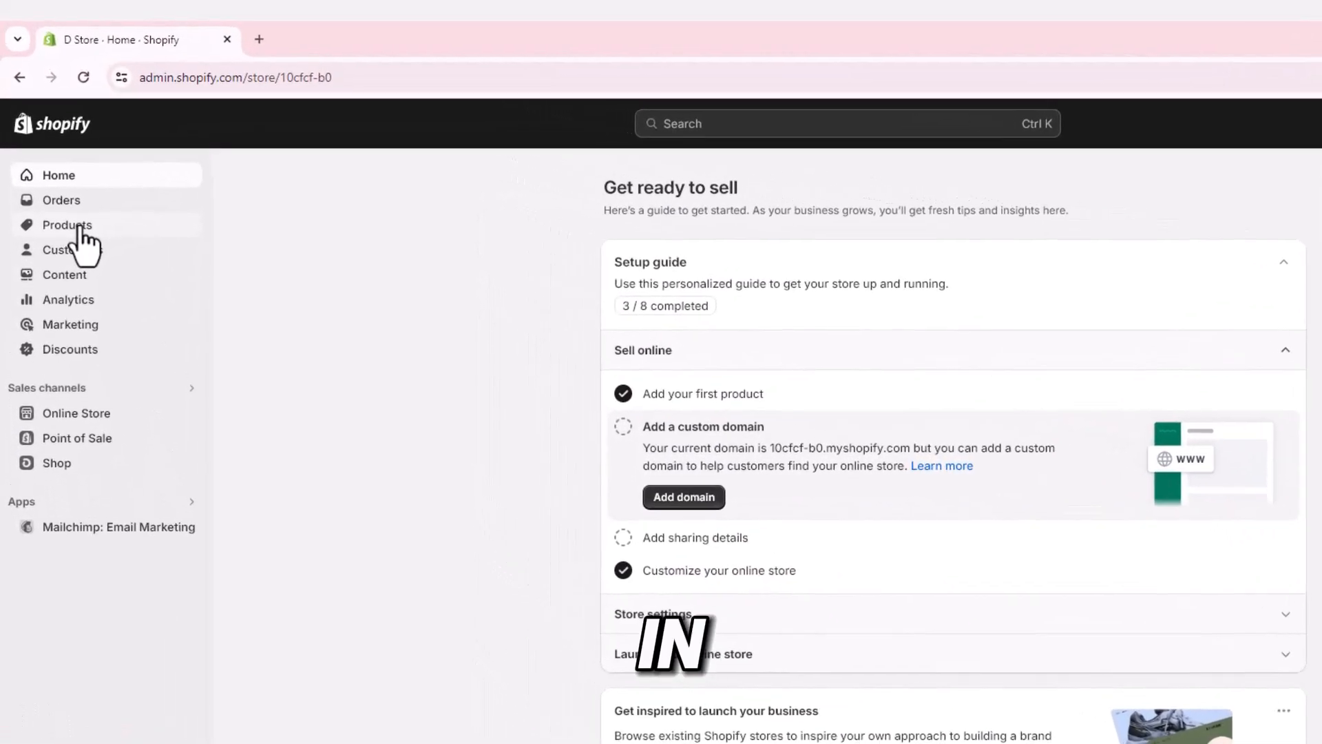
Open the SONIC TEKTIAS product in the store admin and review its description, media, pricing, inventory, shipping and search listing.
left_click(87, 247)
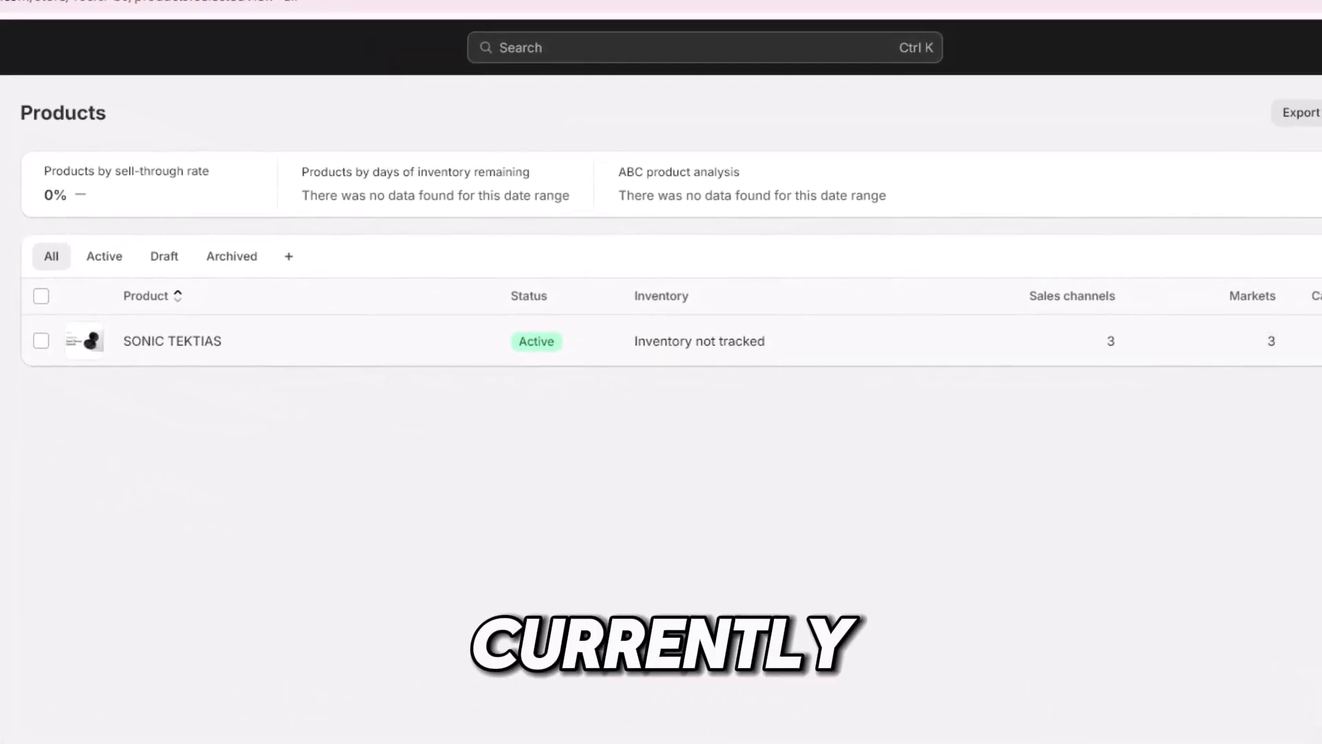
left_click(172, 341)
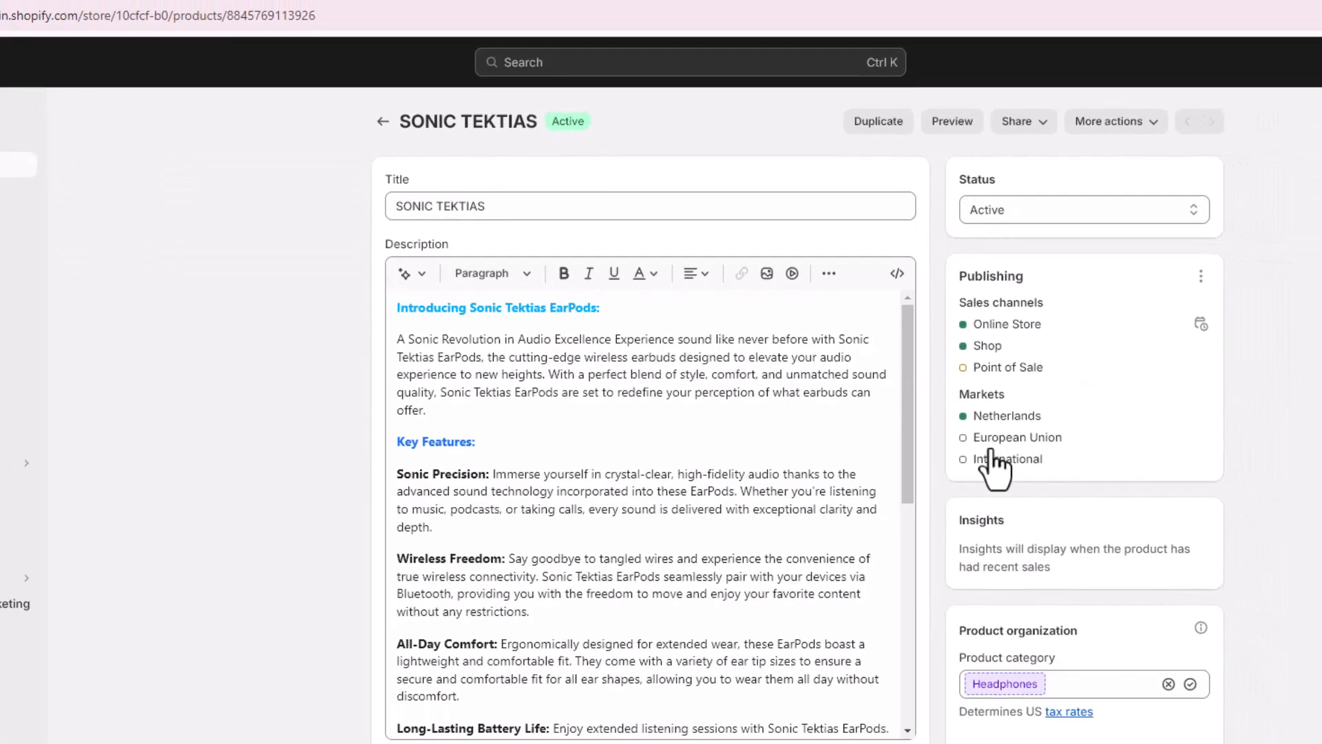
scroll(943, 427, "down", 2)
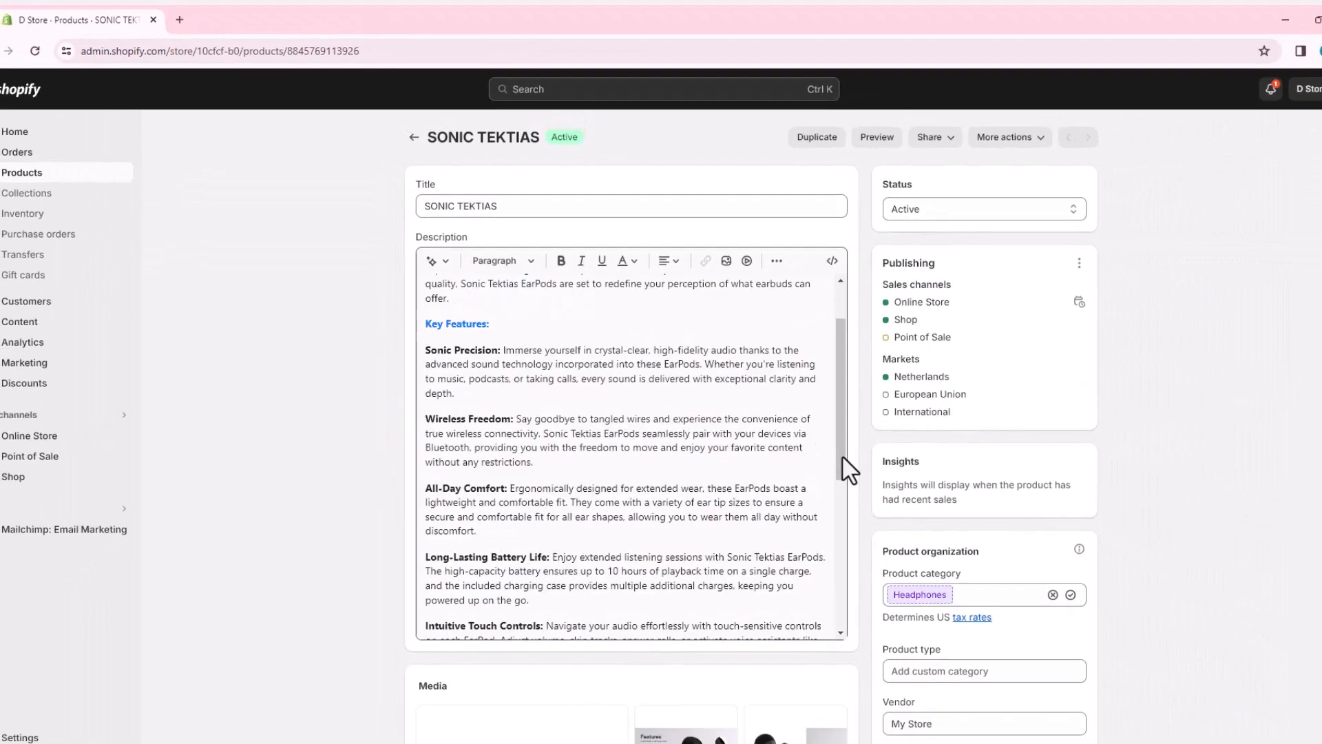
scroll(842, 456, "down", 5)
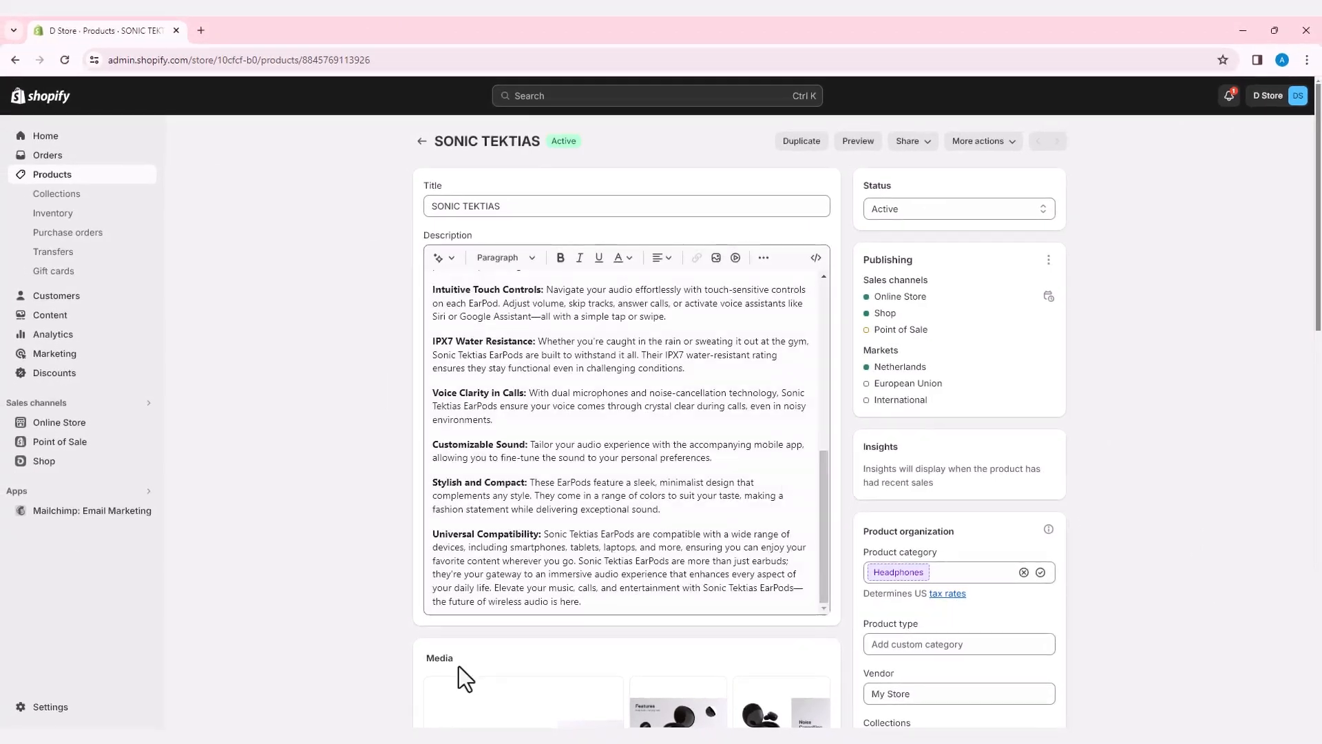
scroll(459, 667, "down", 3)
scroll(494, 644, "down", 10)
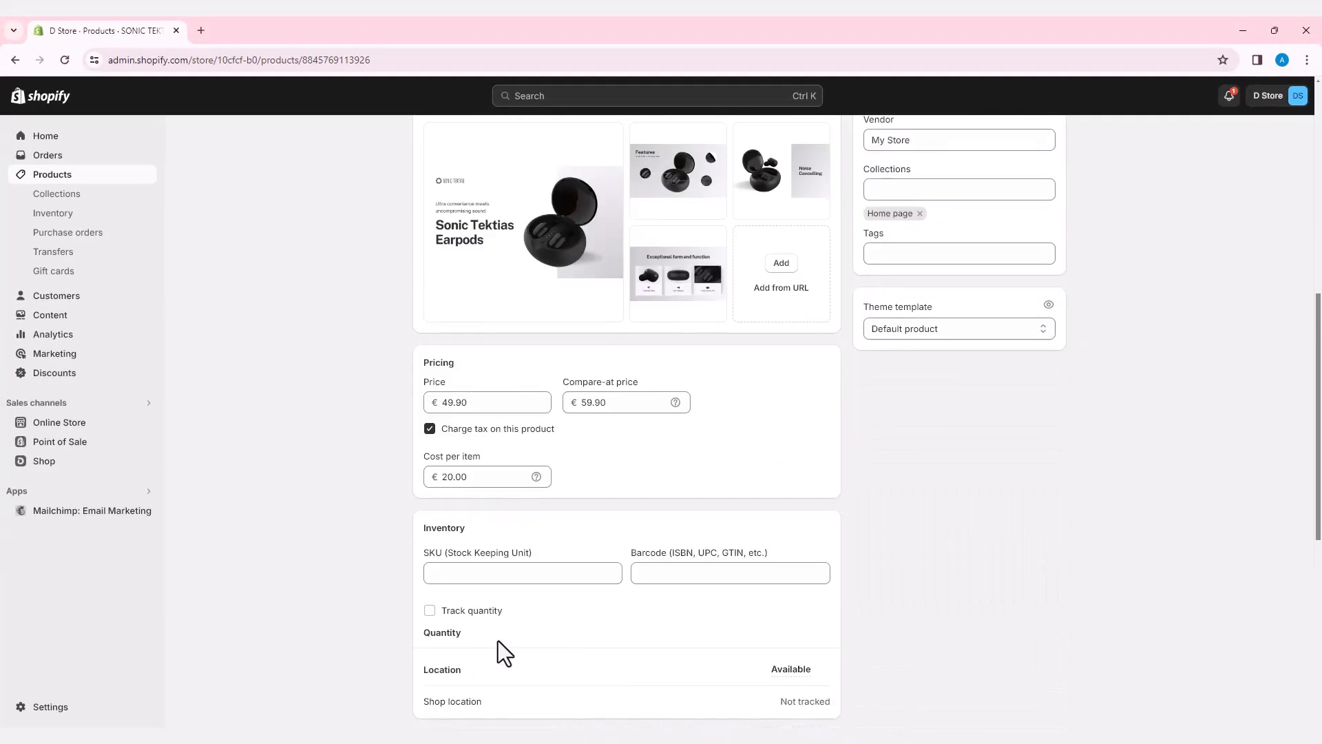
scroll(498, 644, "down", 2)
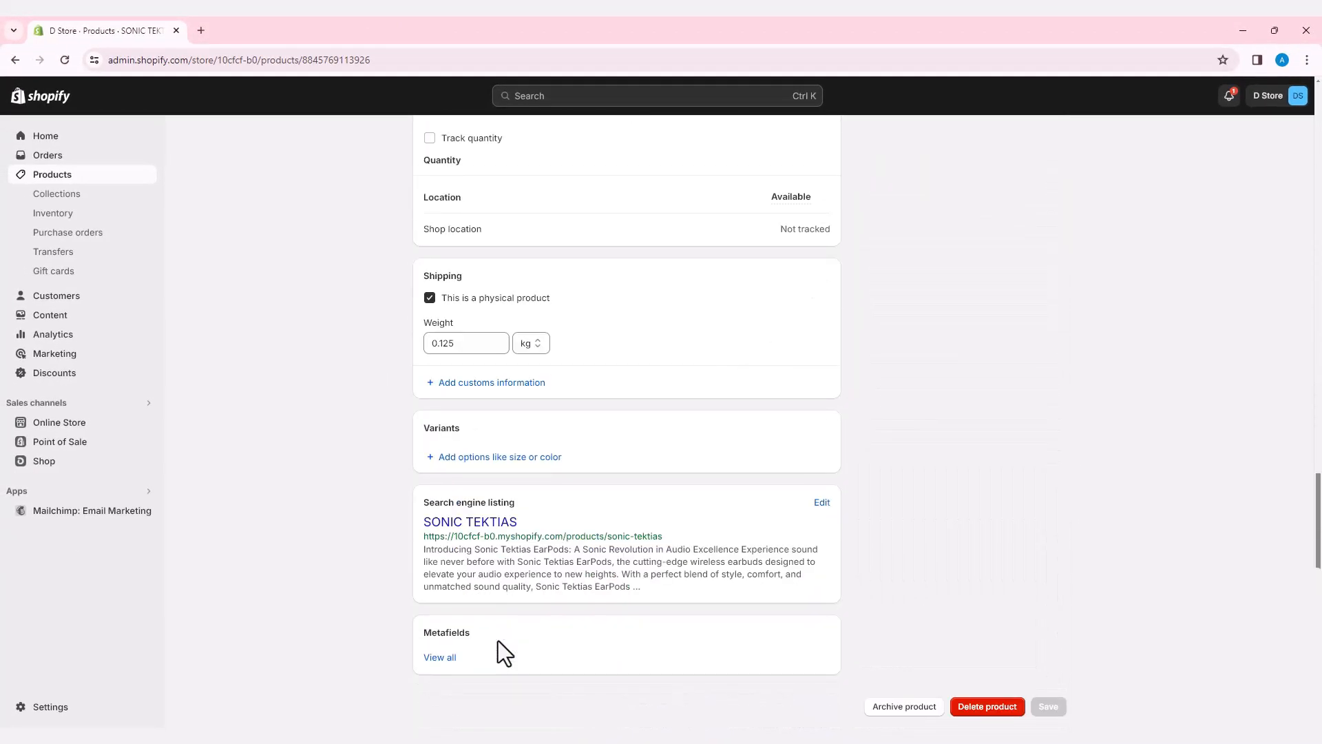
scroll(498, 642, "up", 10)
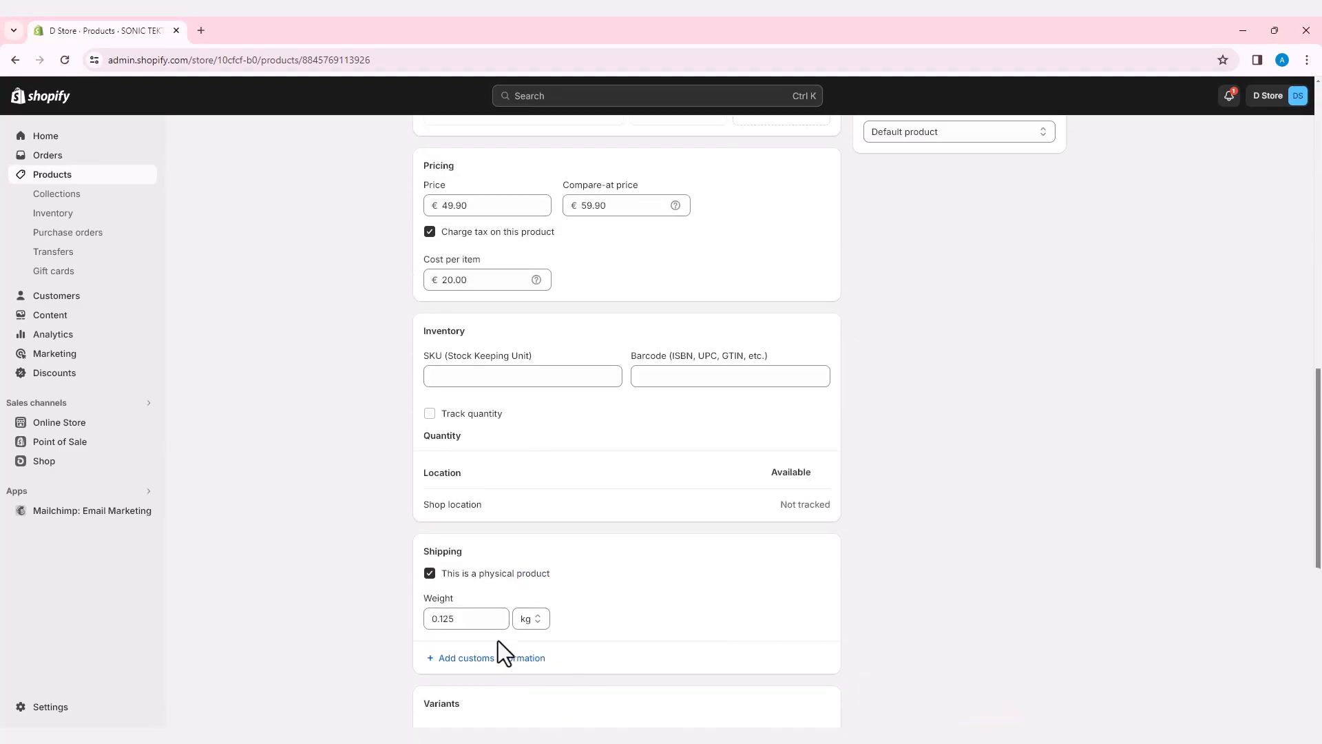
scroll(498, 641, "up", 4)
scroll(428, 551, "up", 6)
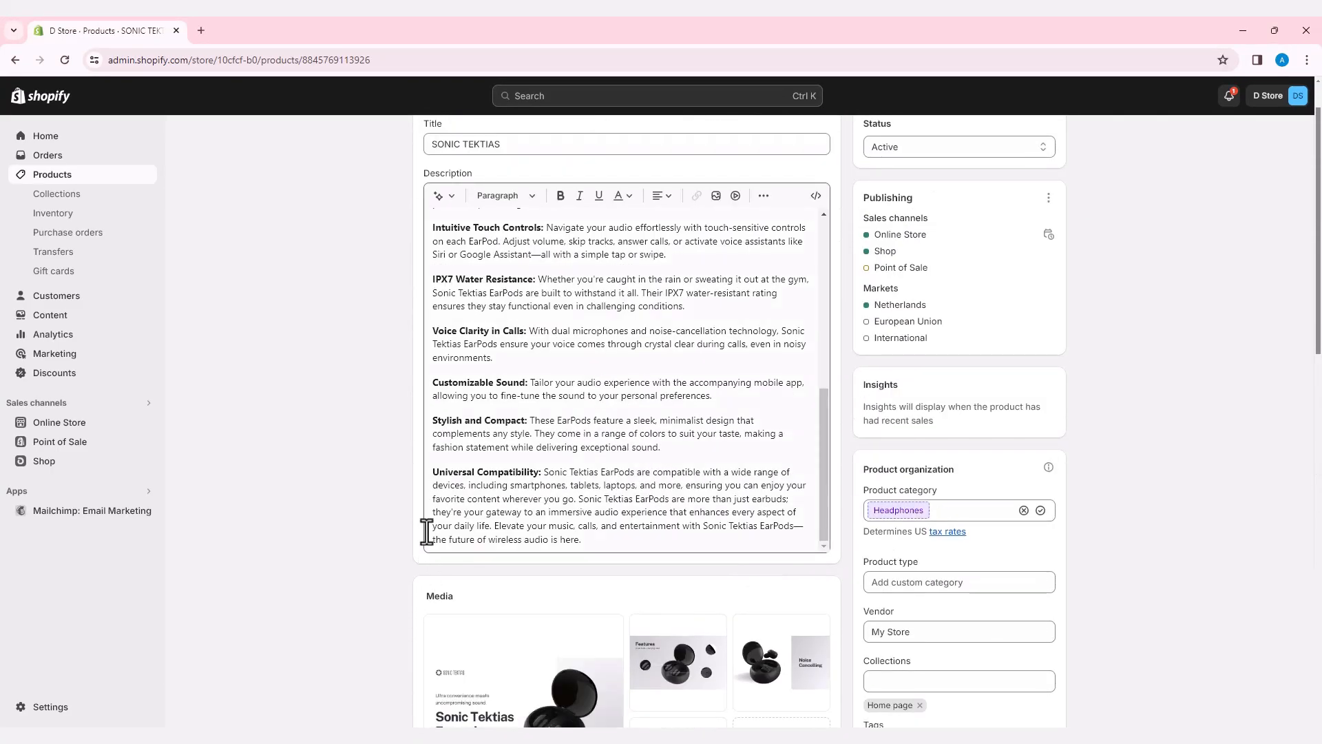
scroll(369, 481, "up", 1)
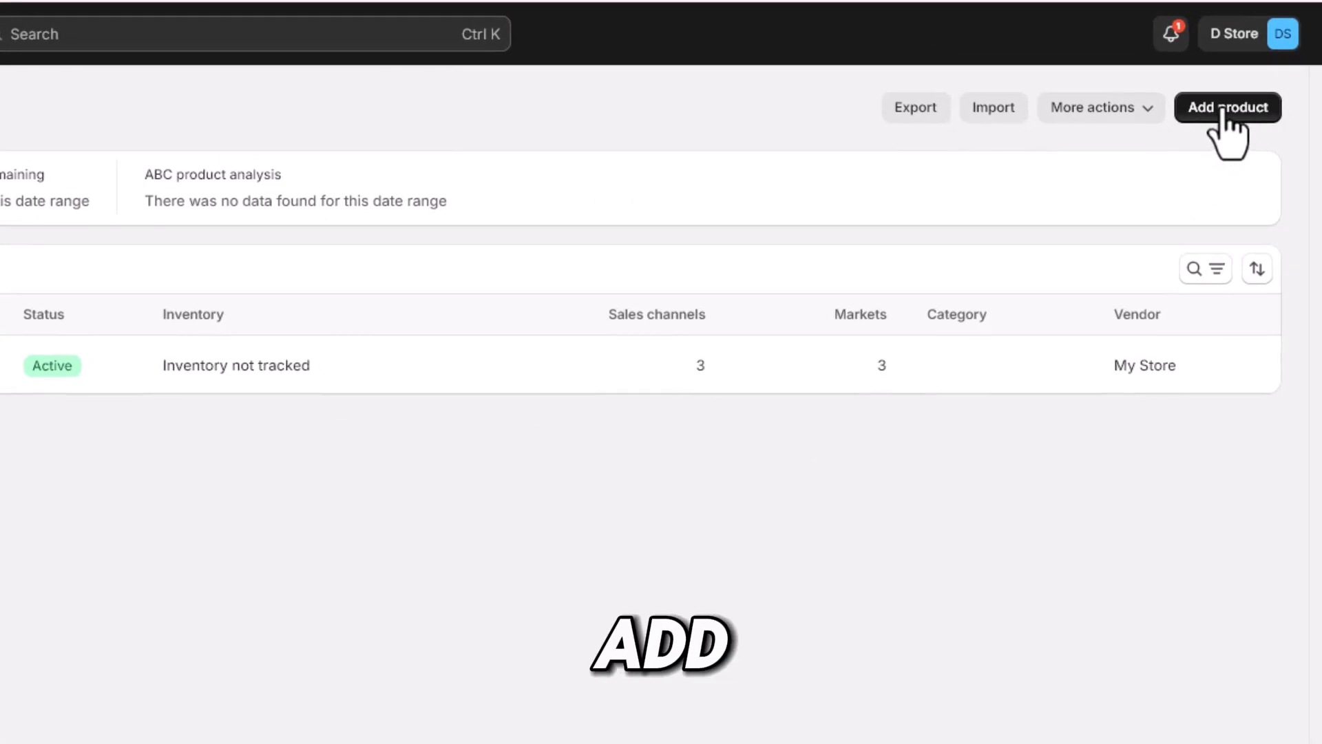
Start adding a new product and review the title, description and media sections of its form.
left_click(1218, 110)
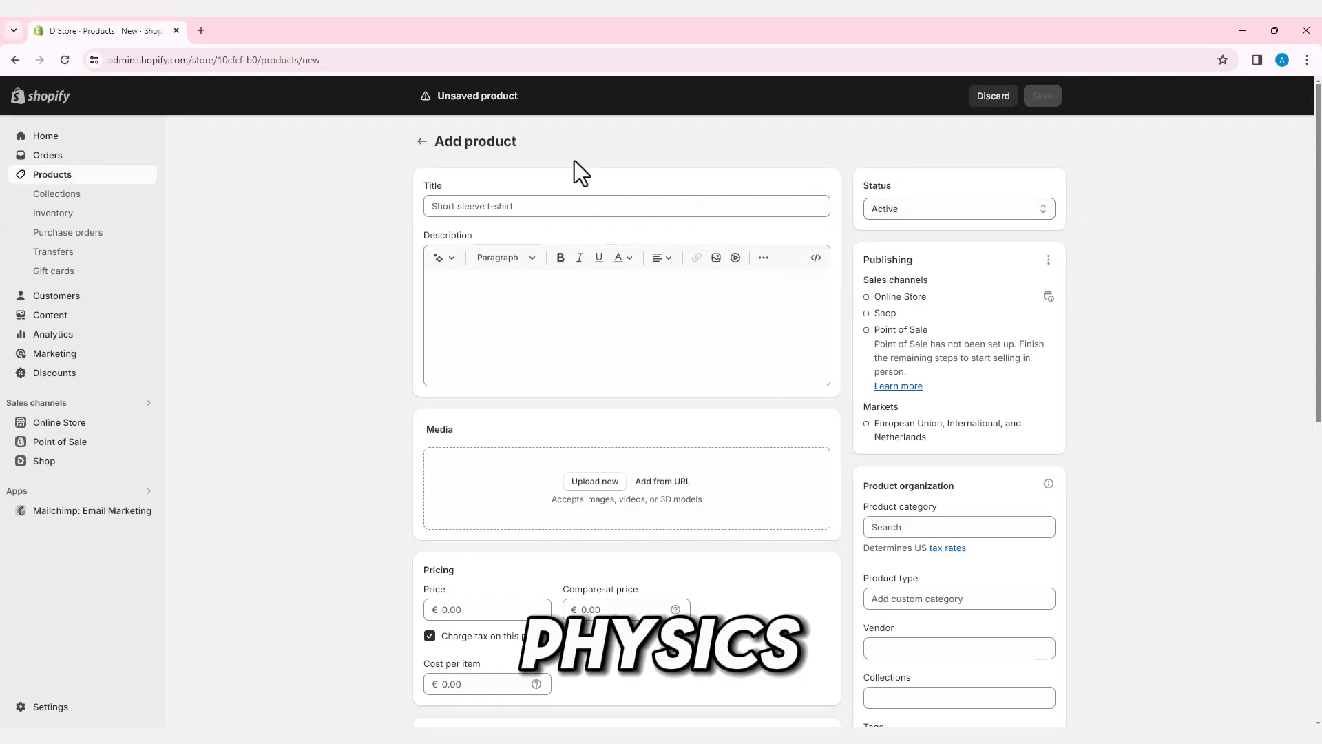
left_click(458, 205)
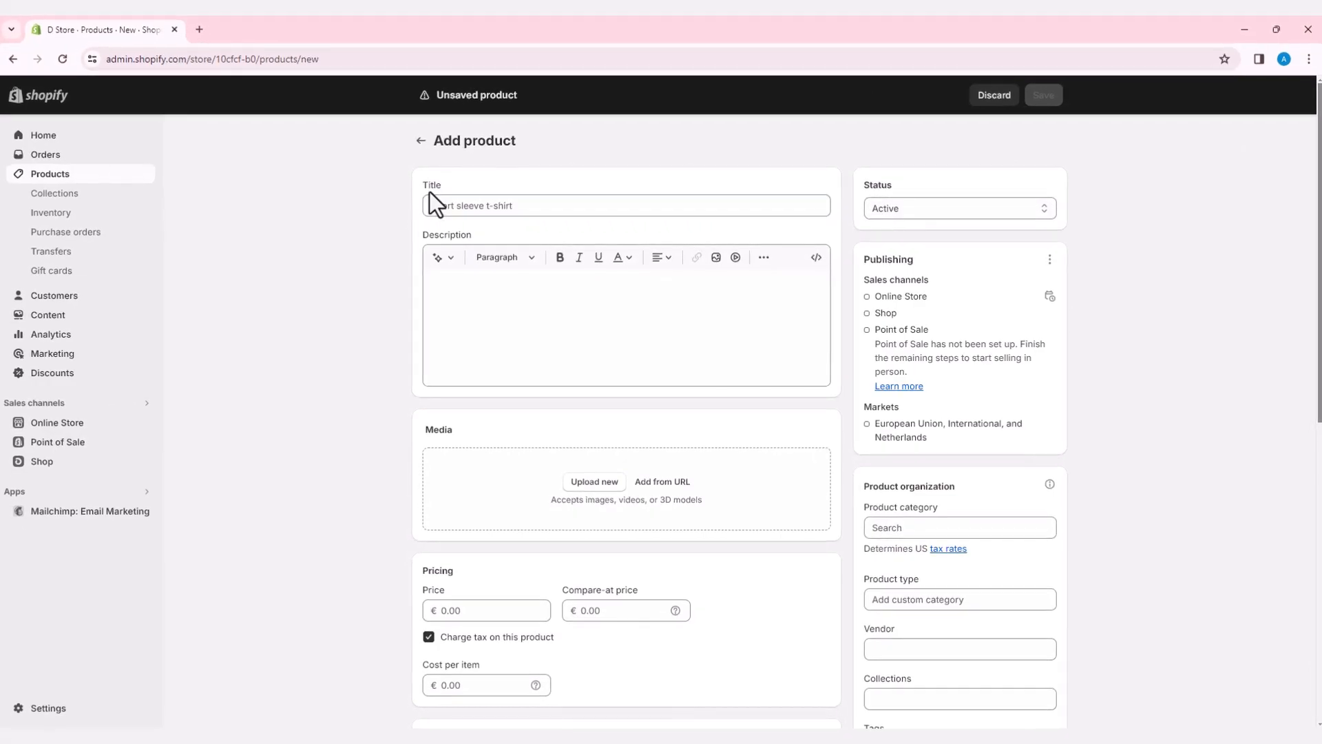
double_click(433, 185)
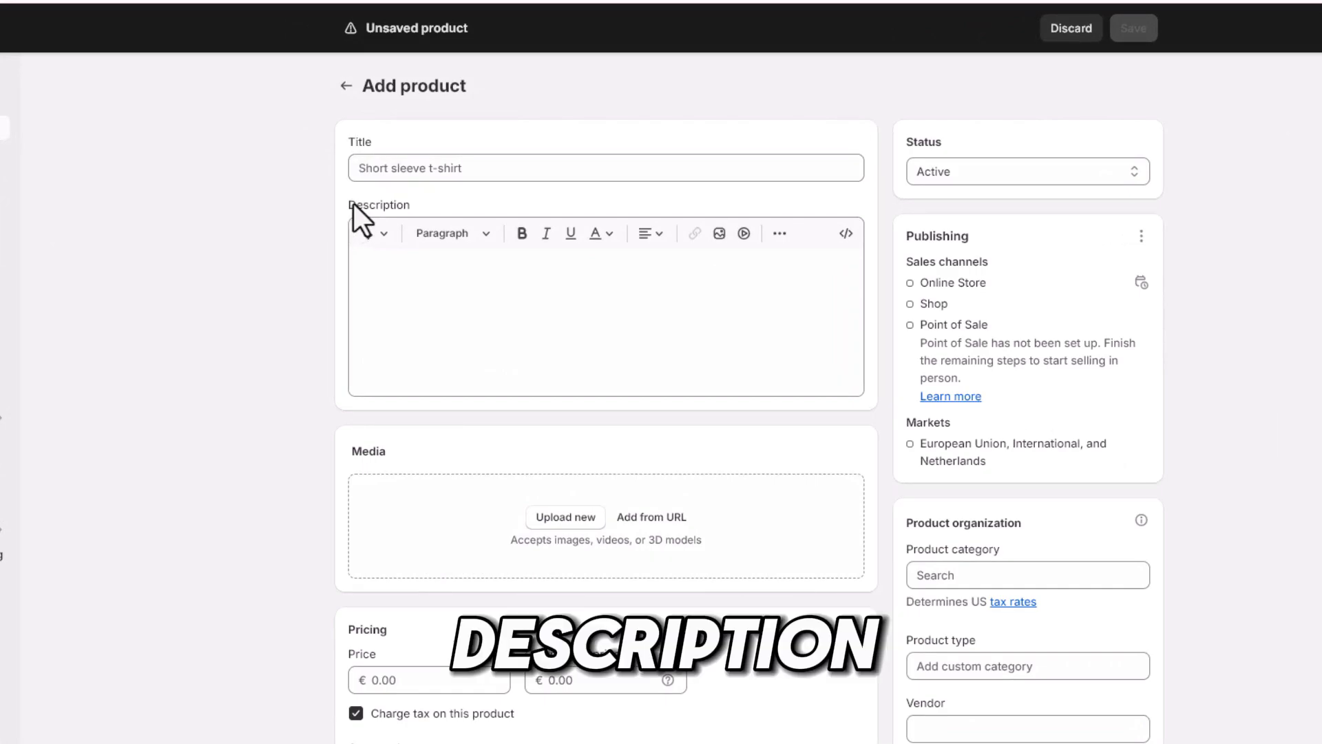
left_click(415, 203)
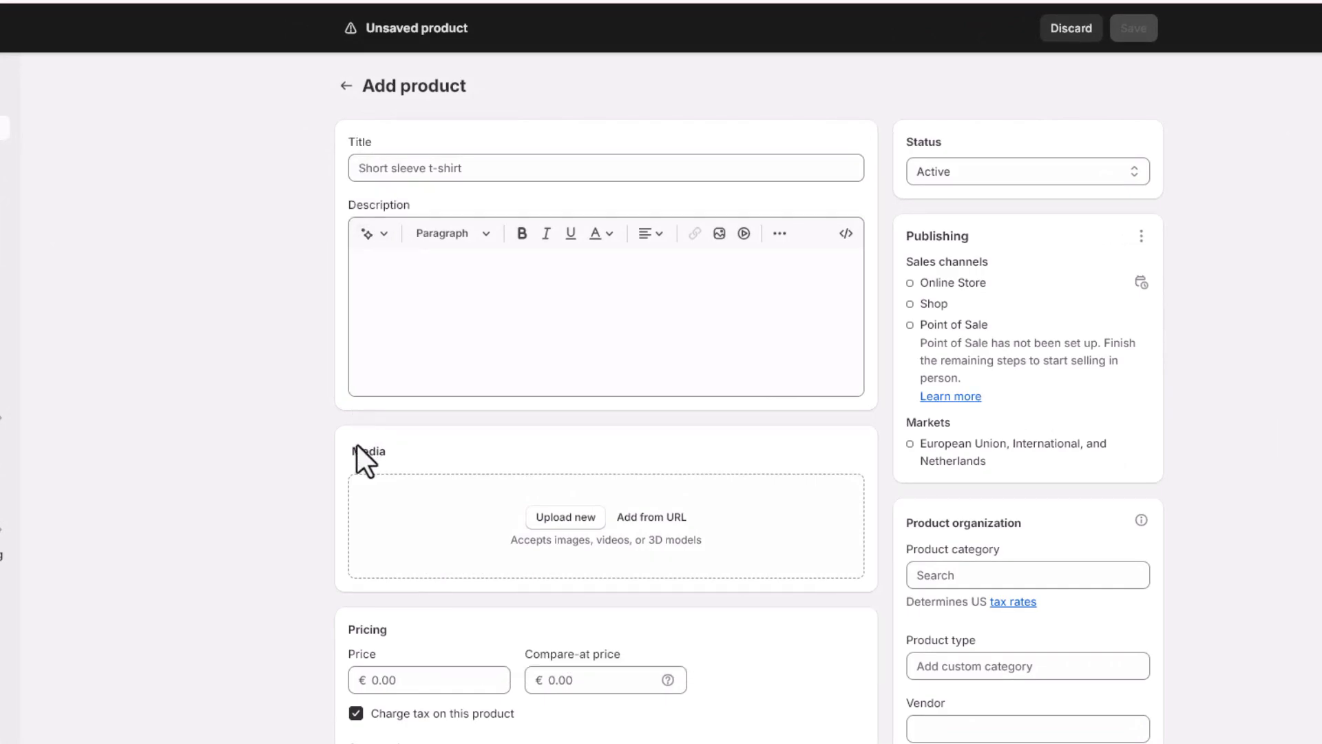
left_click_drag(352, 456, 390, 456)
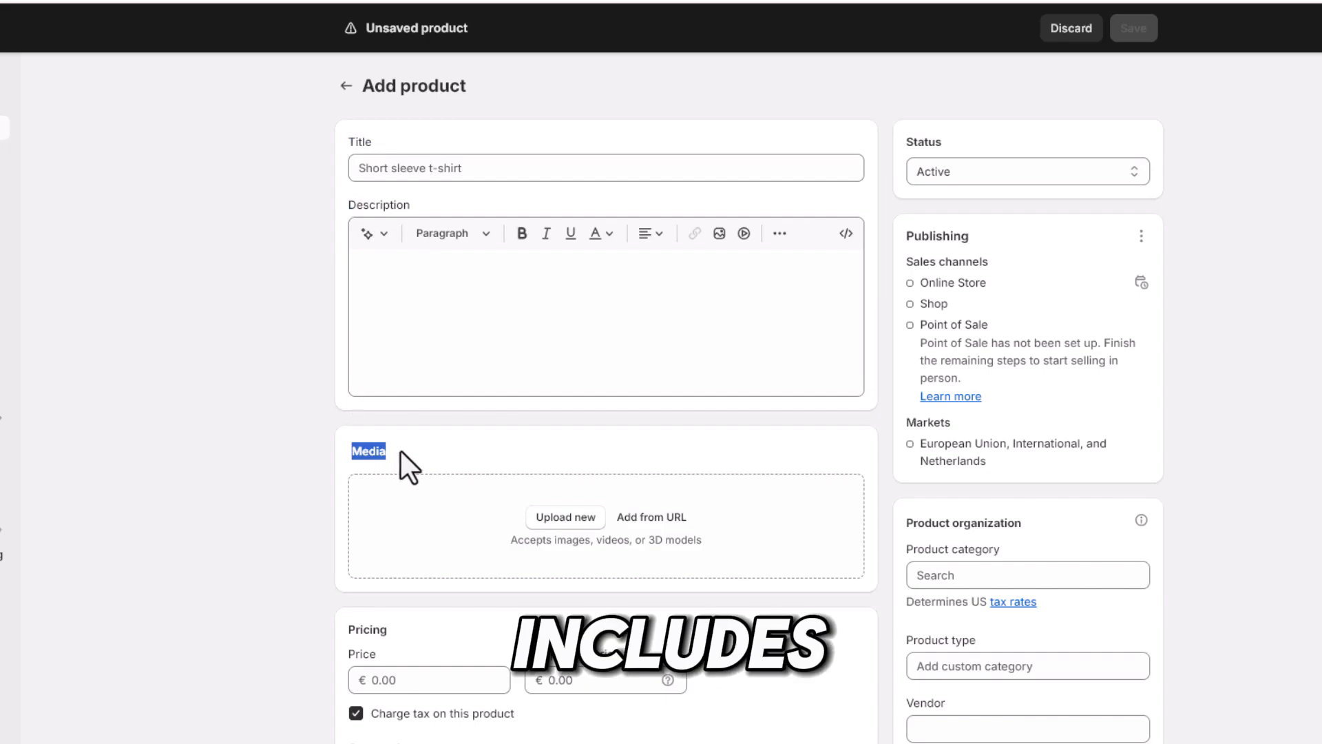
left_click(400, 451)
scroll(400, 455, "down", 5)
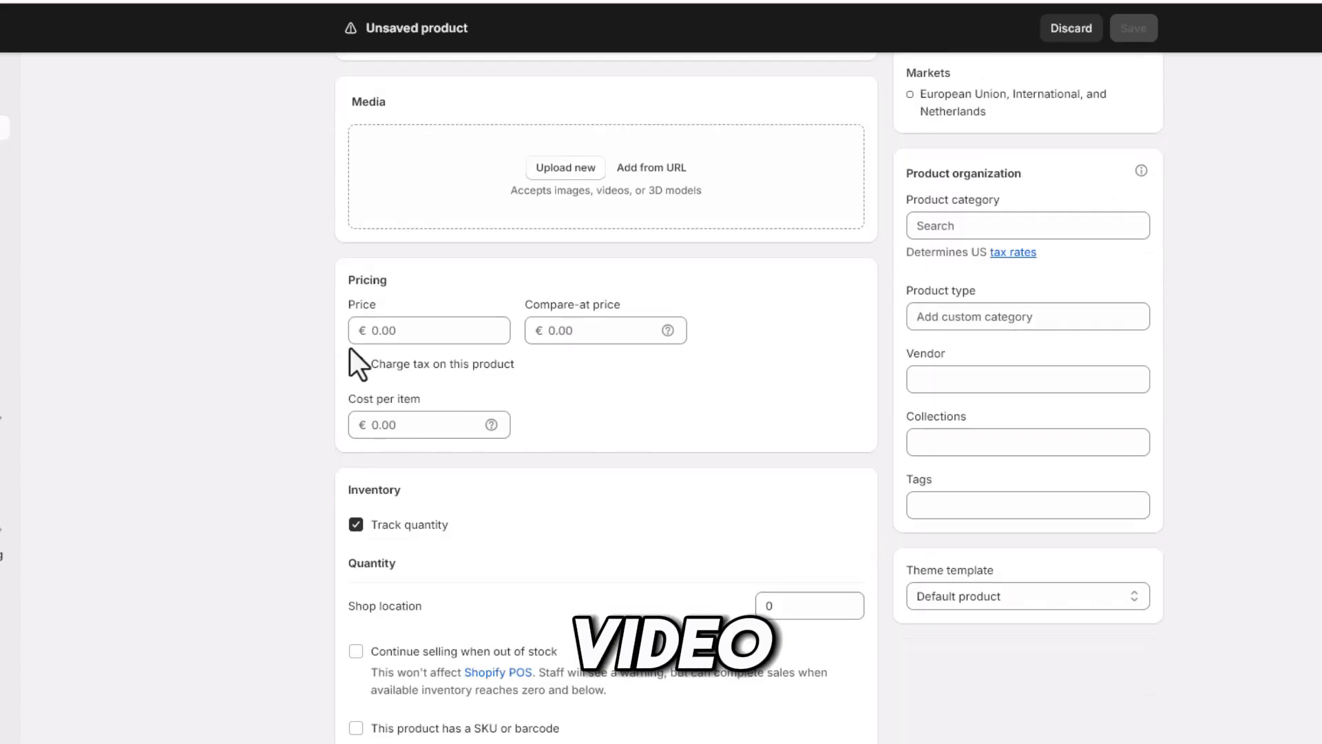
Review the pricing, inventory and quantity sections of the new product form.
left_click_drag(400, 283, 399, 282)
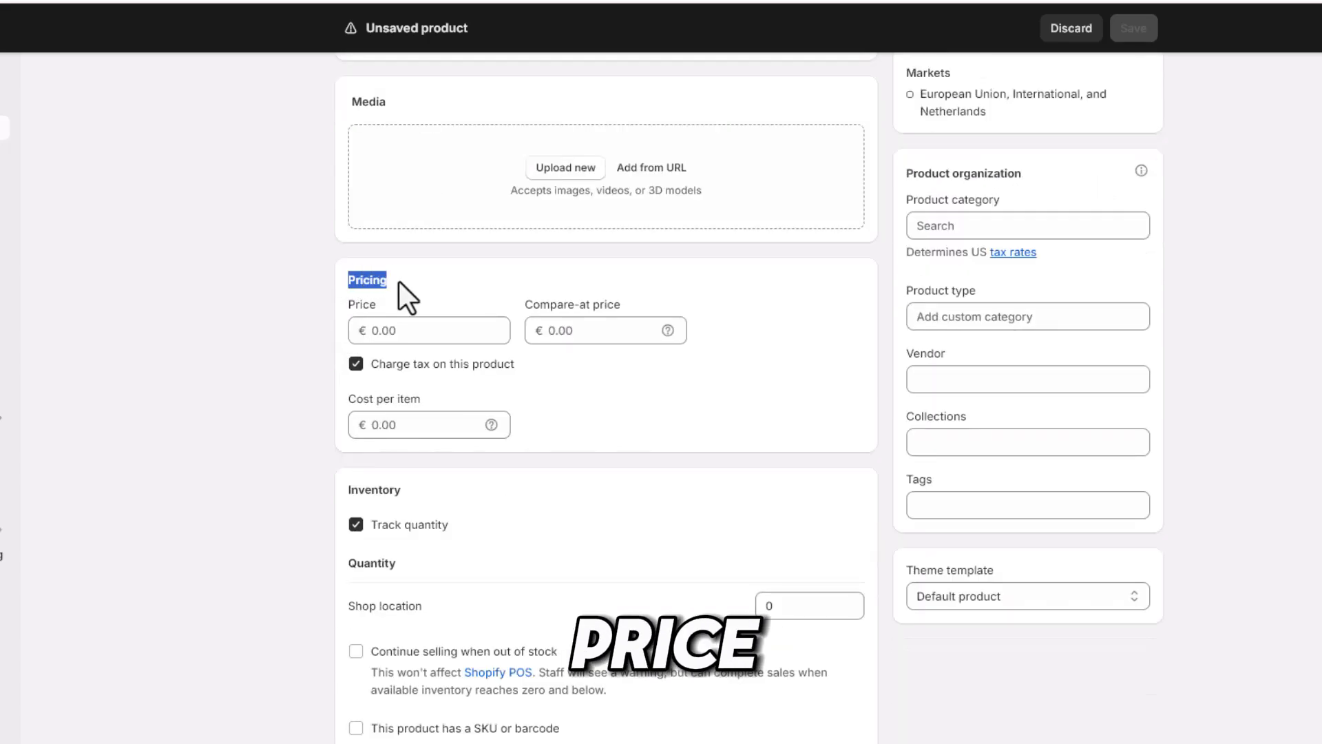
left_click(338, 275)
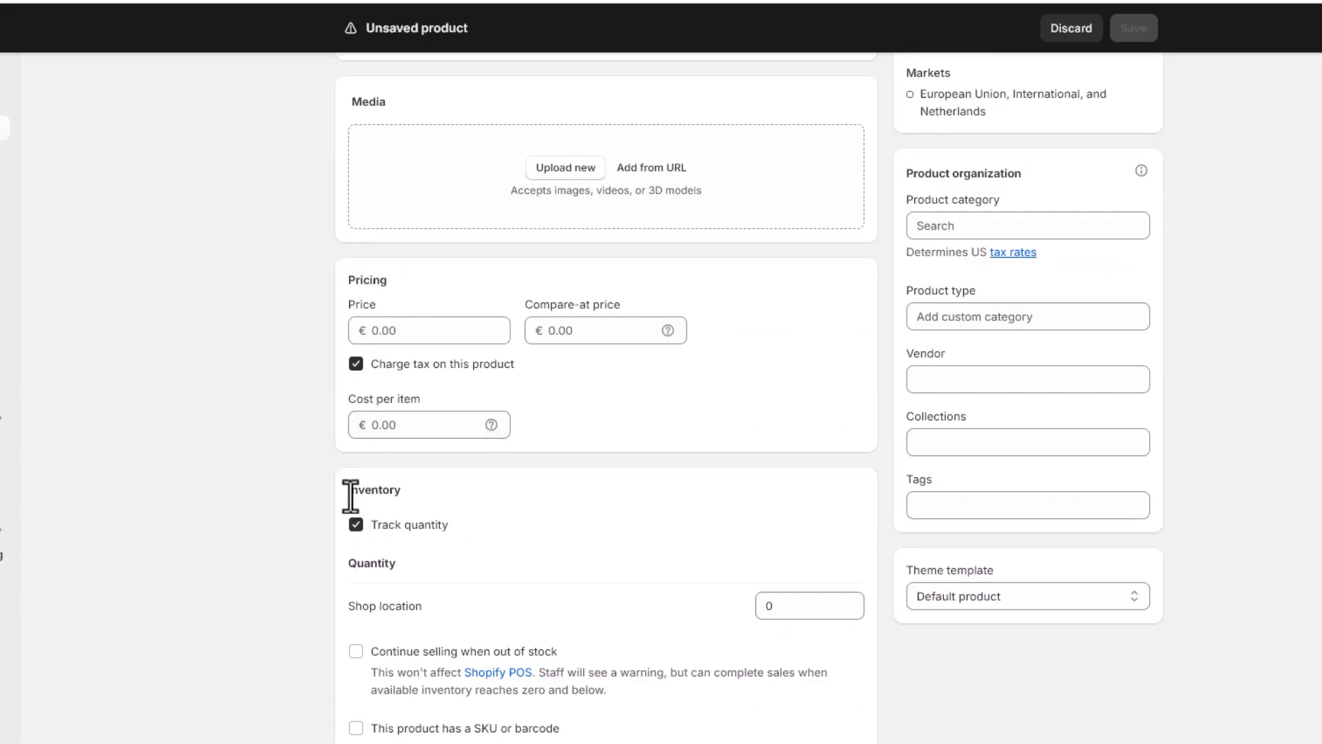
left_click_drag(344, 491, 382, 491)
left_click_drag(349, 569, 398, 568)
scroll(433, 625, "up", 5)
Switch to the Word document with the prepared product text and review the title "Transform Time: Your Personal Productivity Wizard".
left_click(785, 716)
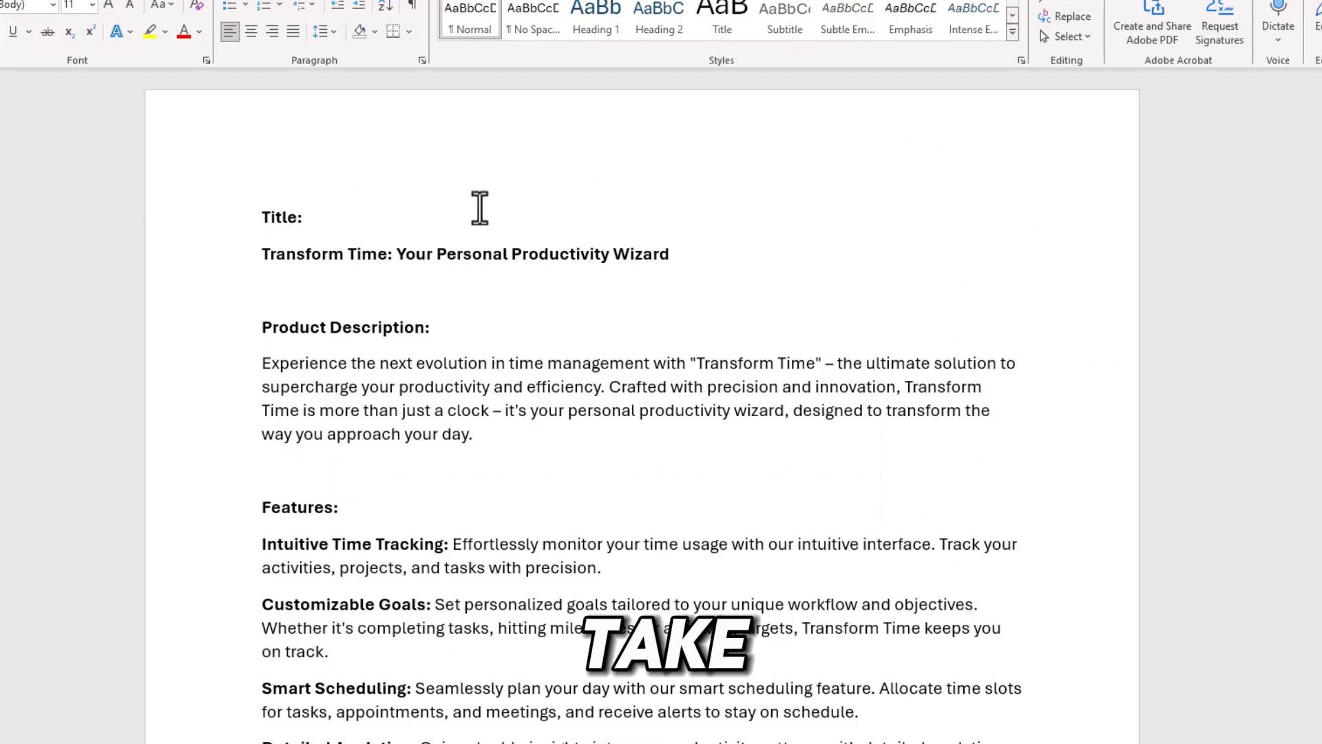
left_click_drag(266, 219, 310, 214)
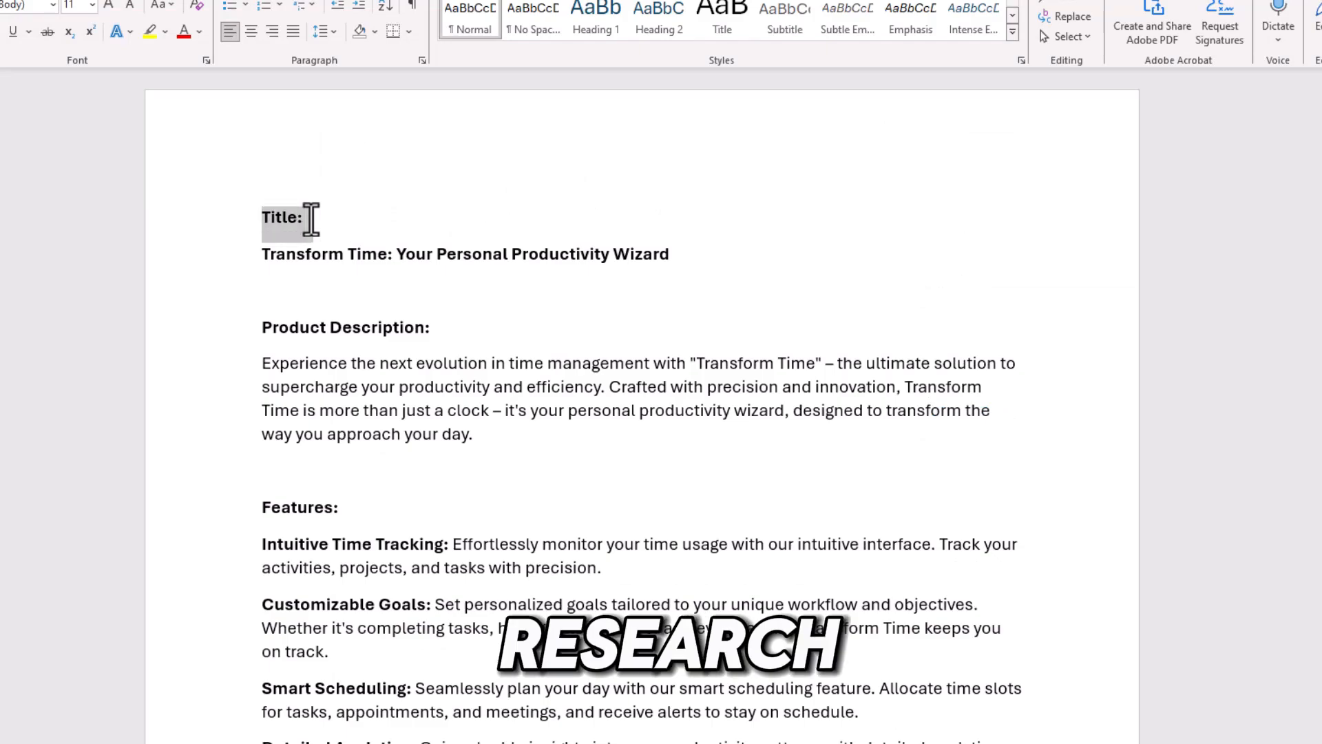
left_click(285, 256)
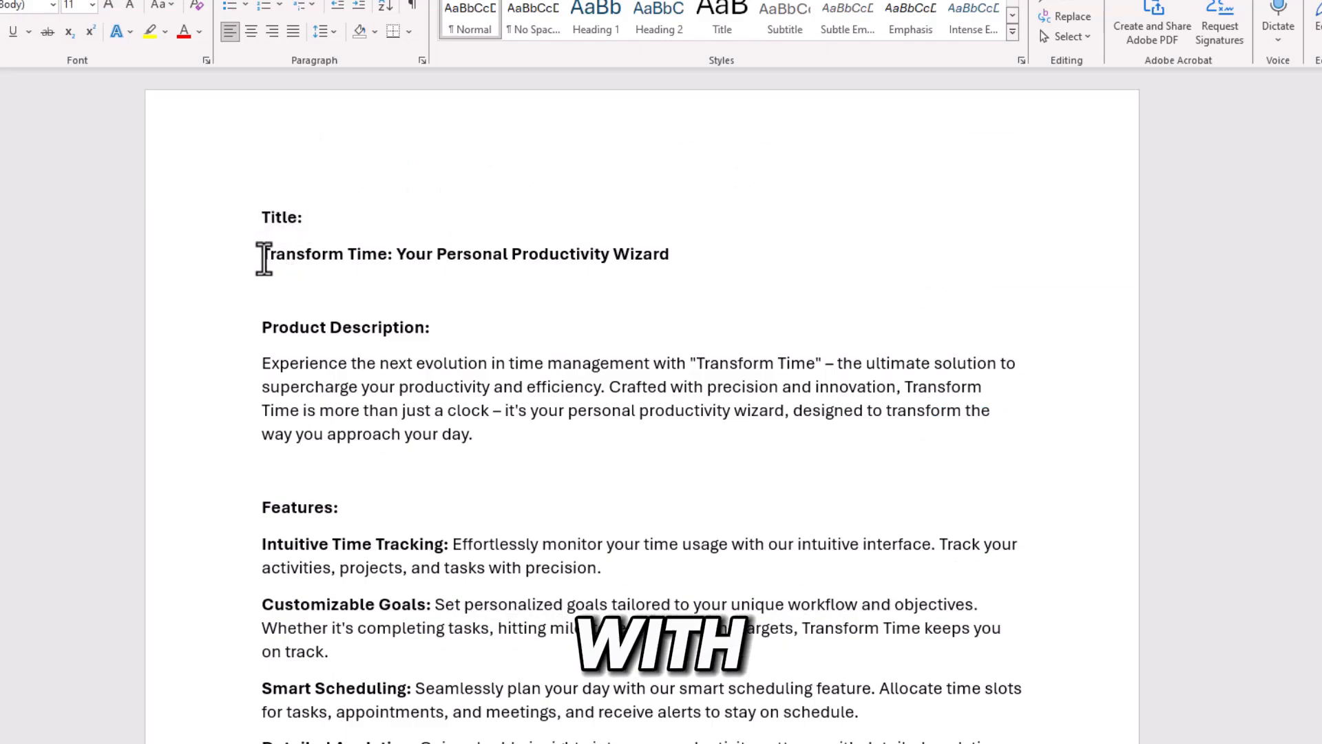
left_click_drag(341, 258, 394, 257)
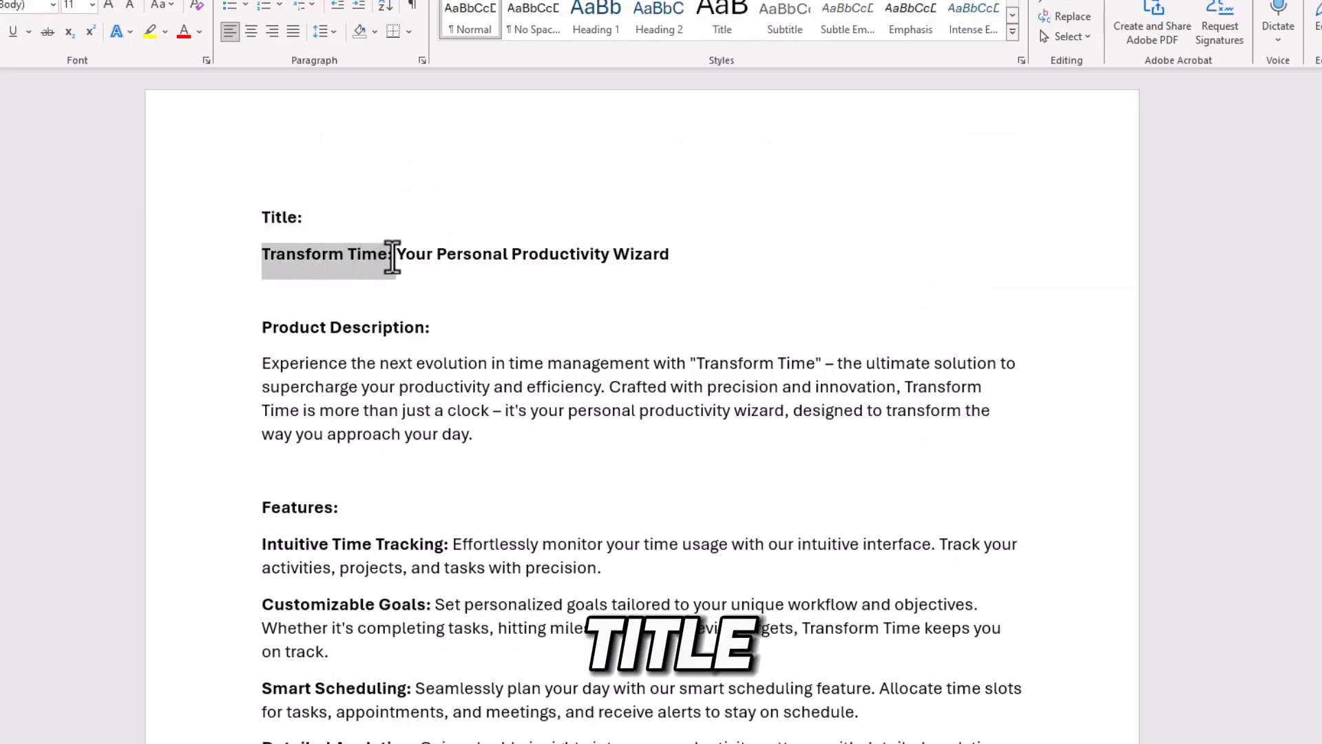
left_click(368, 256)
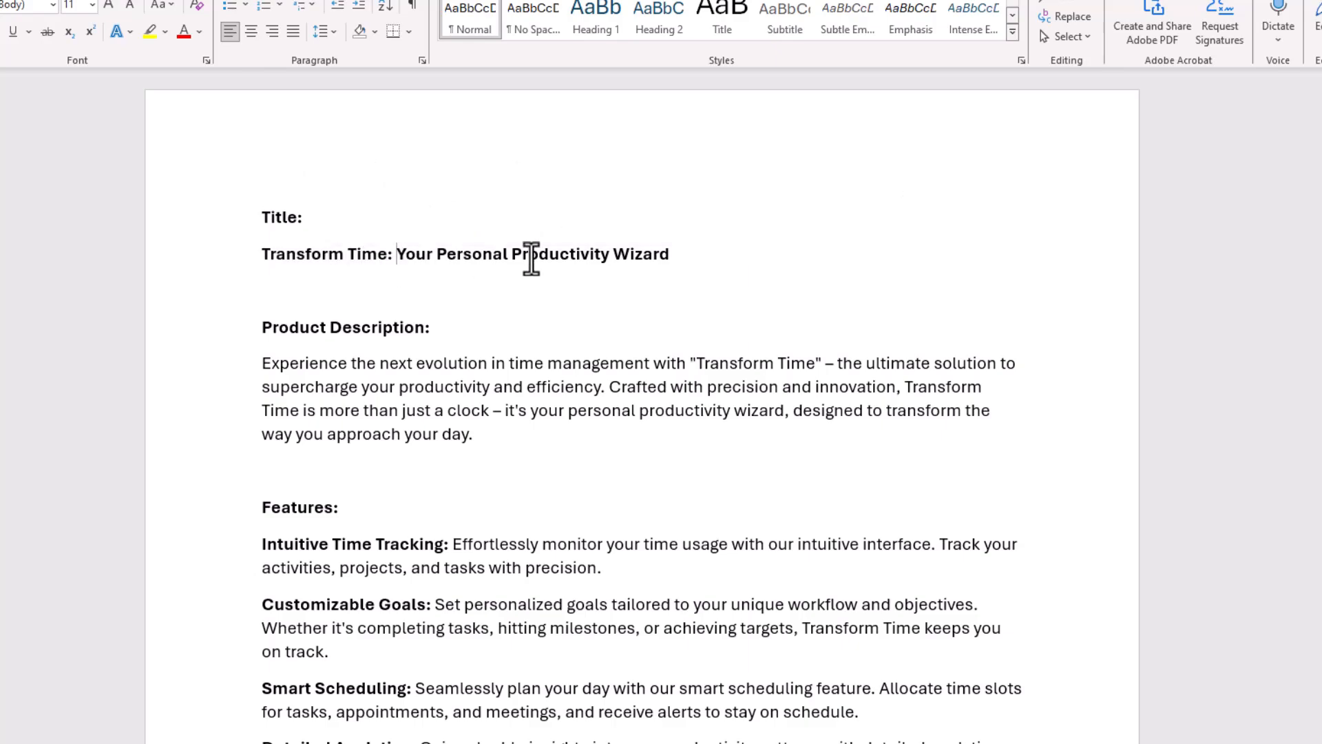
left_click(684, 260, "shift")
left_click(685, 259)
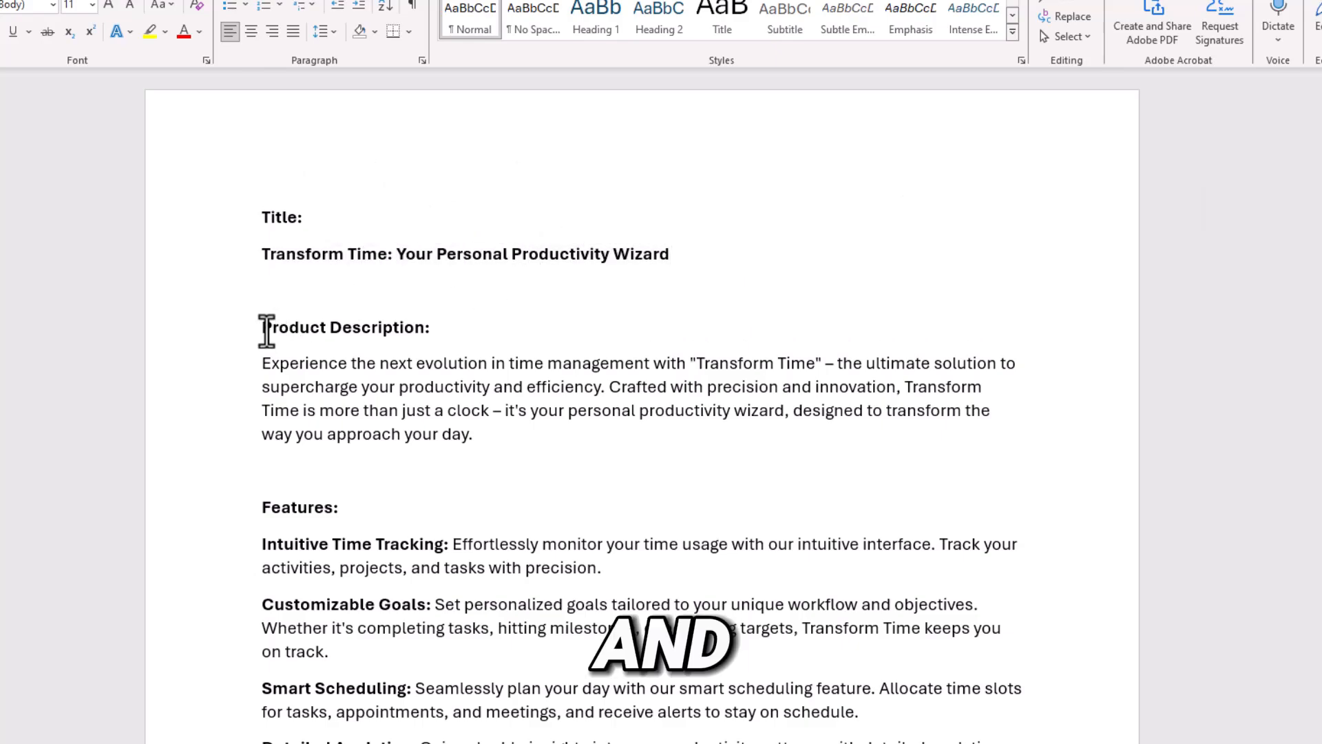
Review the Product Description heading and its paragraph in the prepared product text.
left_click_drag(304, 330, 438, 327)
left_click(439, 327)
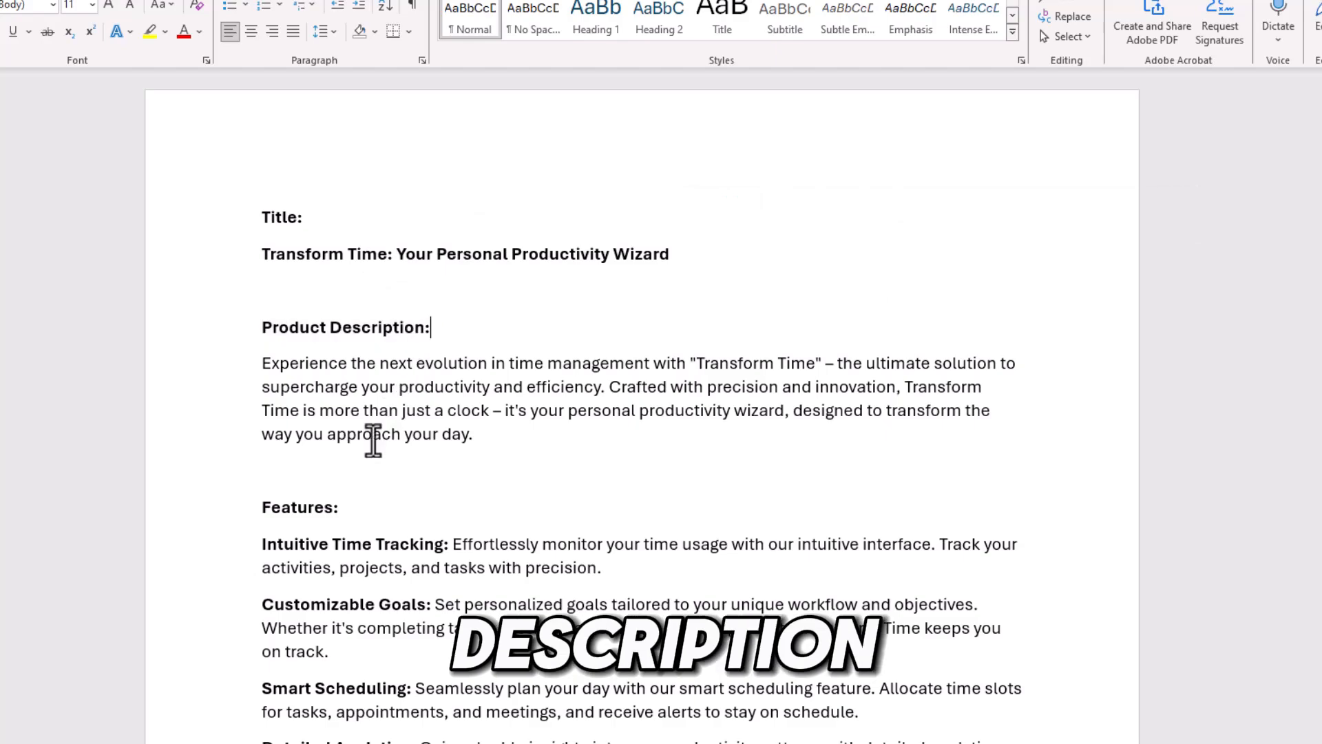
left_click_drag(261, 365, 477, 436)
left_click(437, 405)
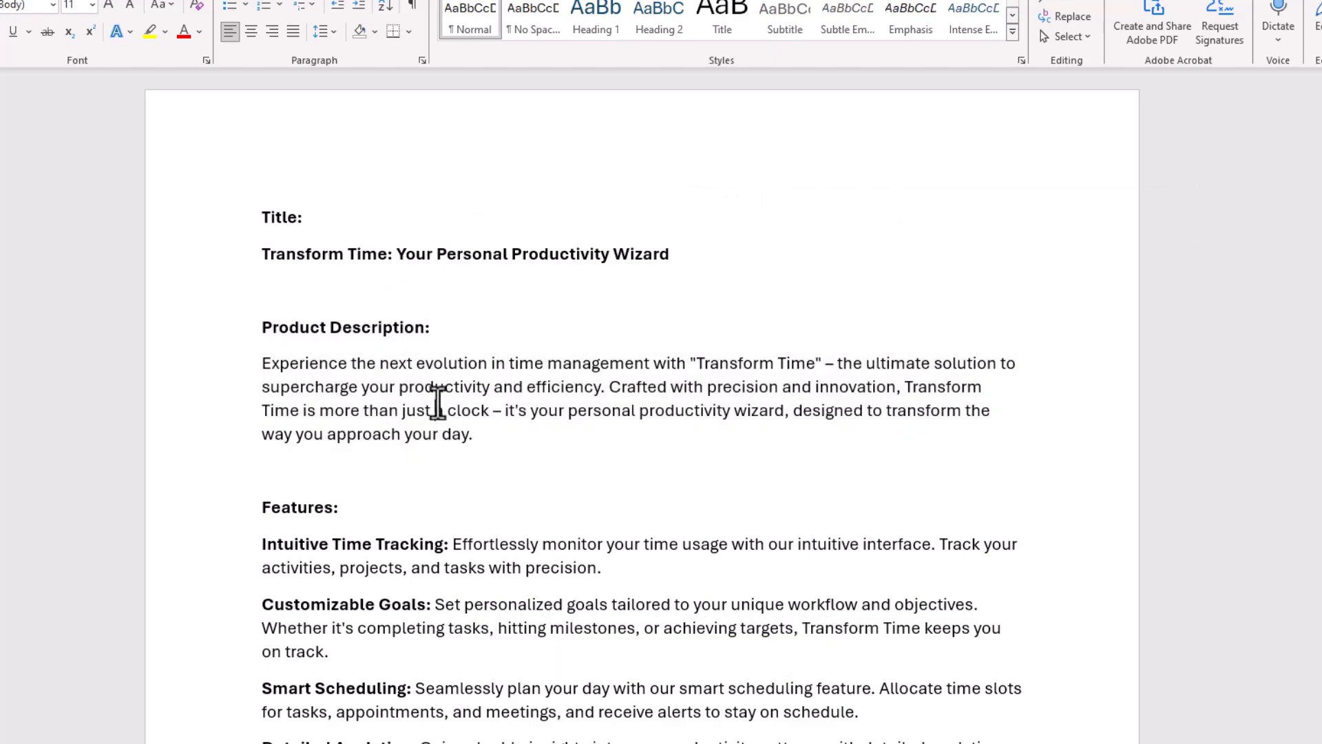
Review the Features section of the prepared product text, from Intuitive Time Tracking to Personalized Reminders.
scroll(437, 405, "down", 3)
left_click_drag(261, 397, 343, 393)
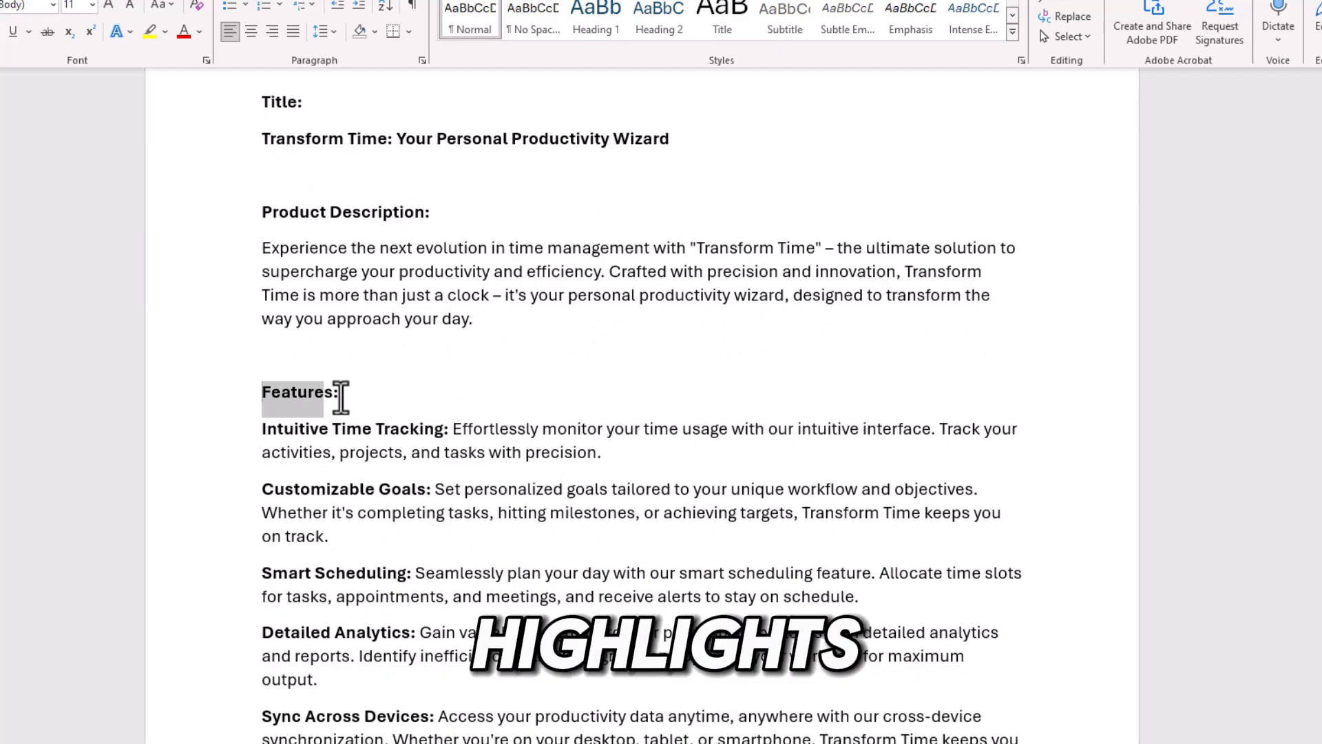
left_click(352, 409)
scroll(333, 449, "down", 1)
scroll(332, 448, "down", 10)
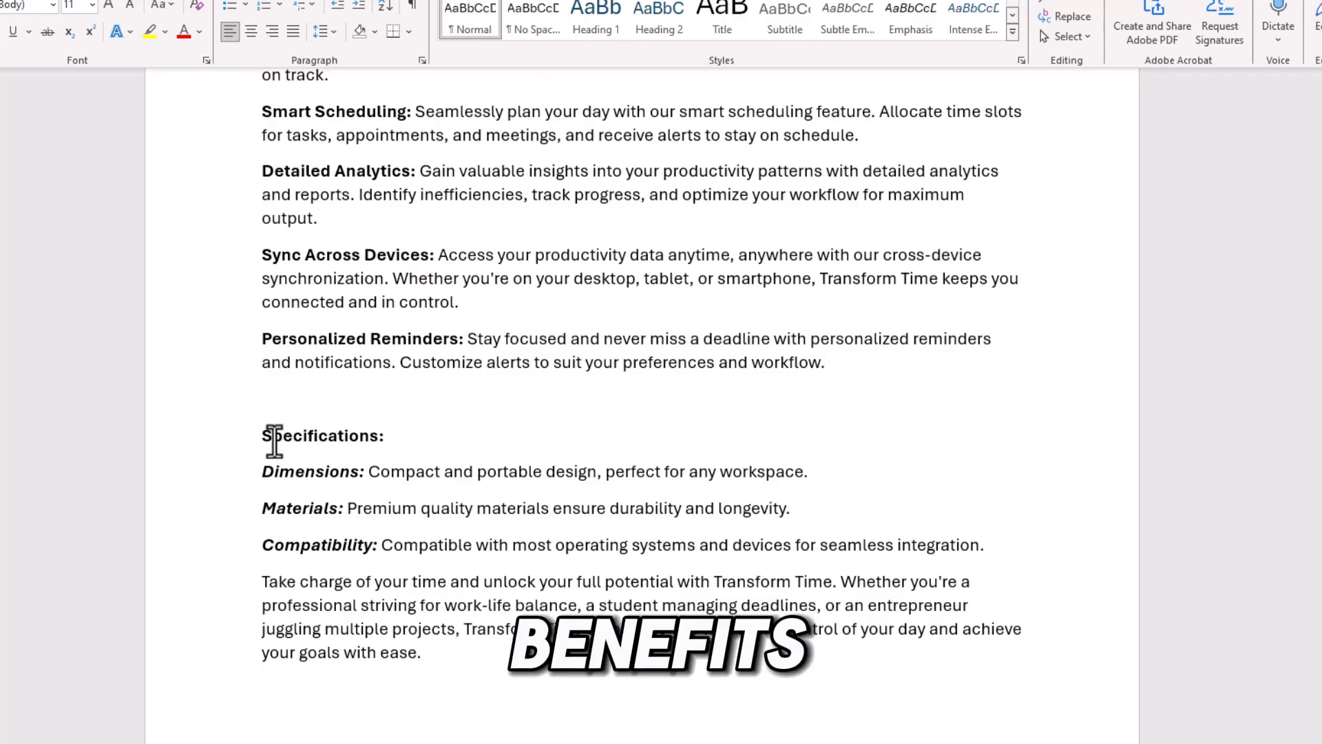
Review the Specifications section and the closing lines of the prepared product text, returning to the document's beginning.
left_click_drag(259, 436, 295, 449)
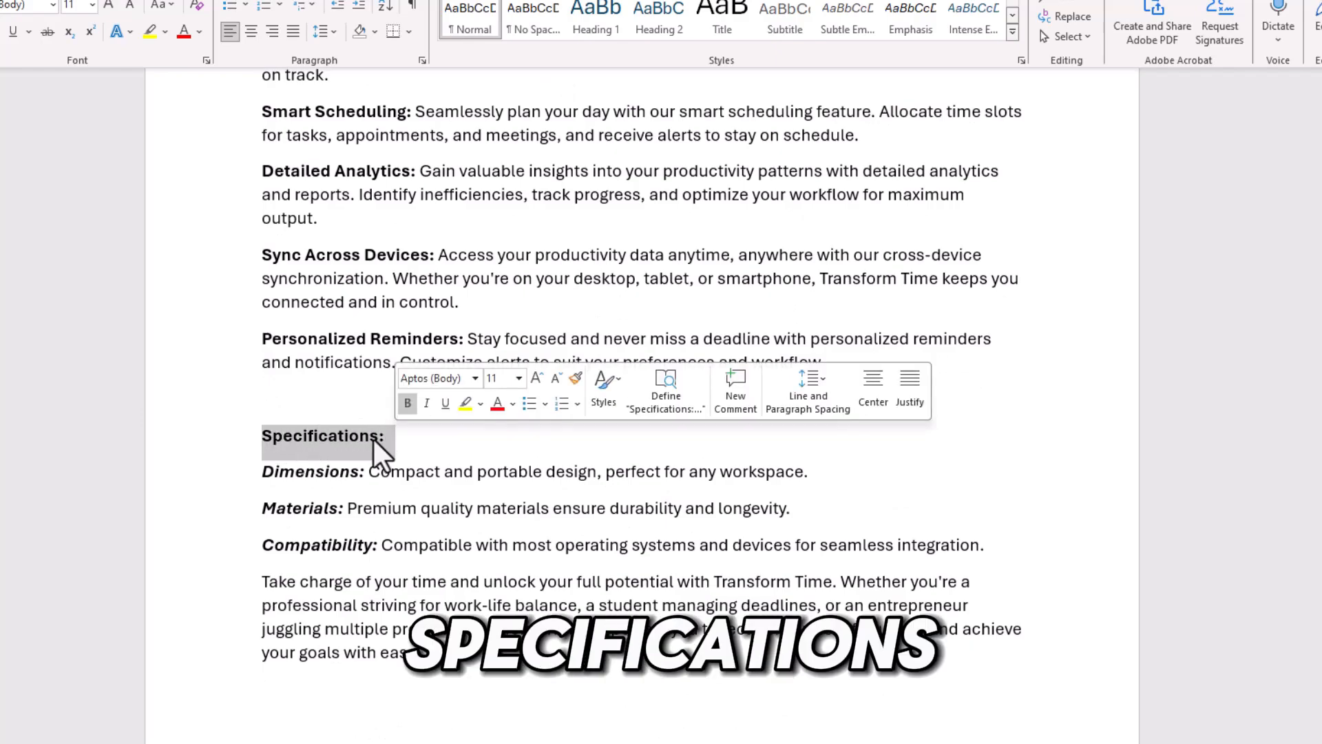
left_click(295, 458)
scroll(297, 456, "down", 3)
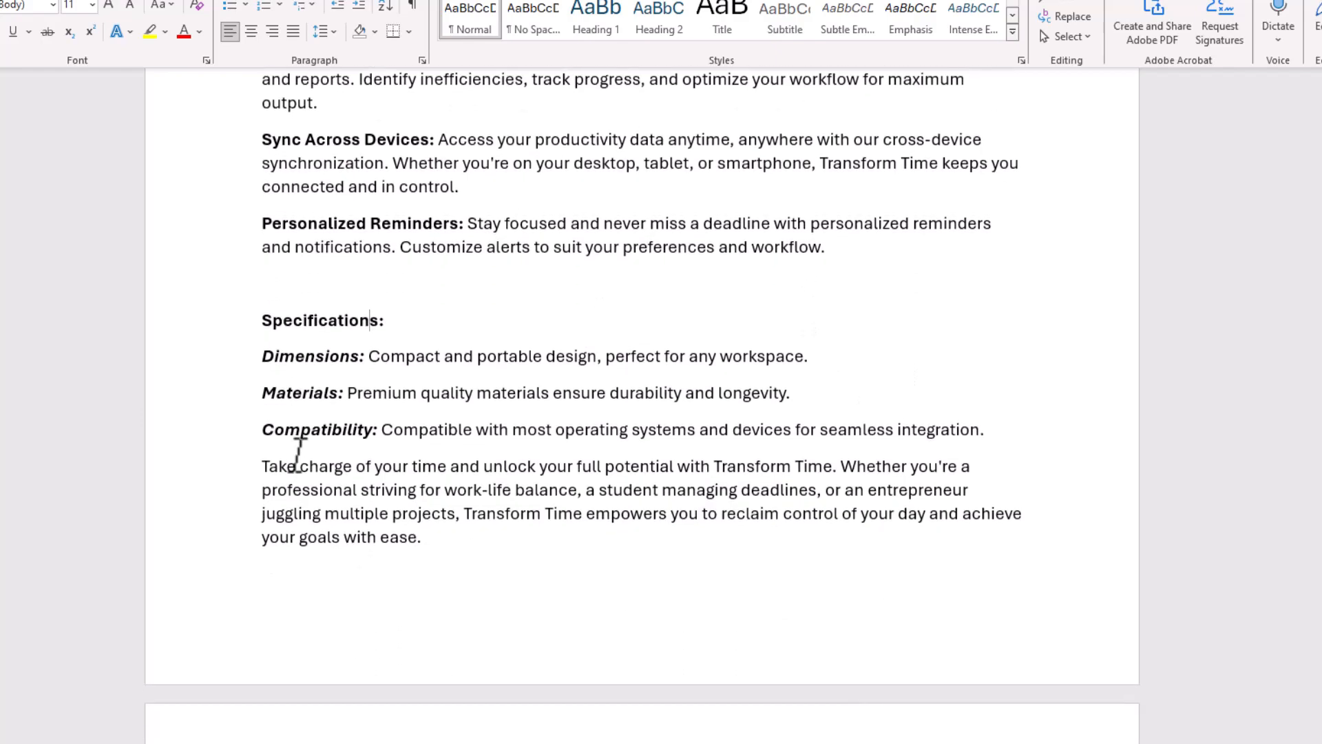
scroll(296, 456, "down", 4)
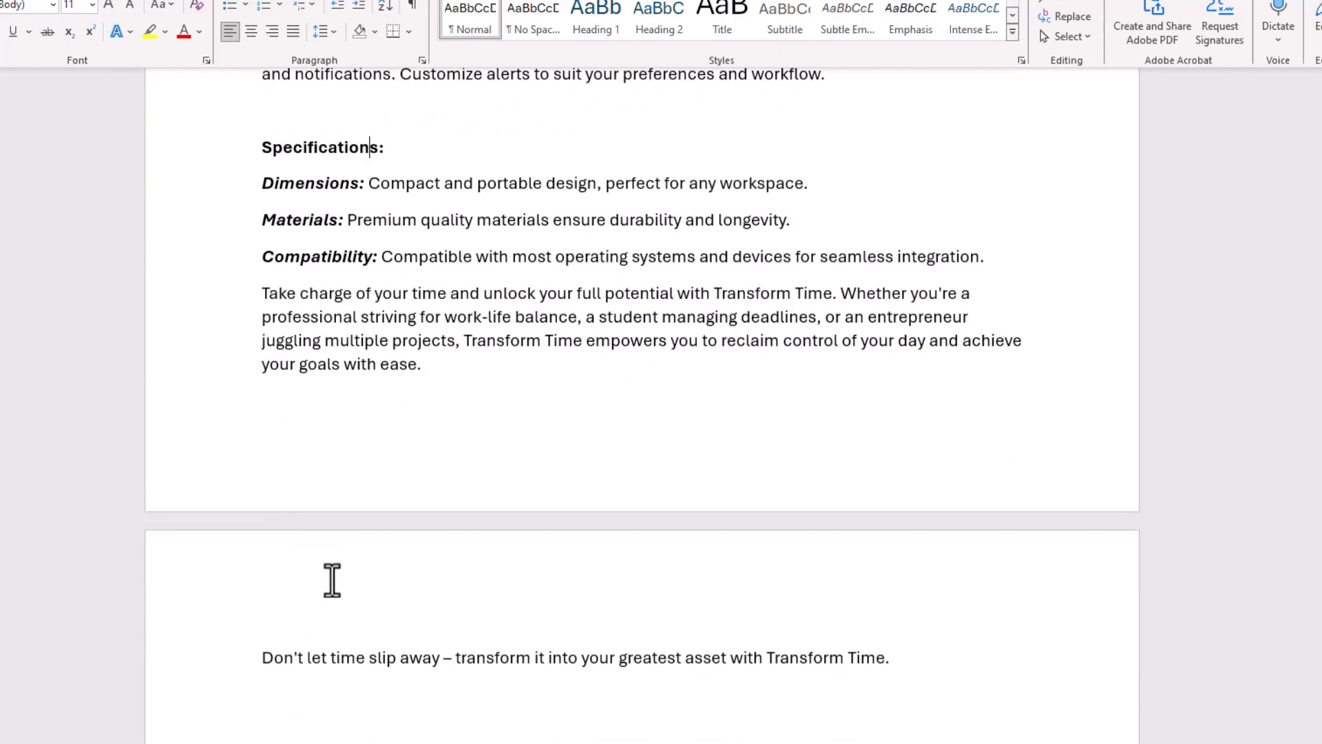
scroll(332, 580, "up", 20)
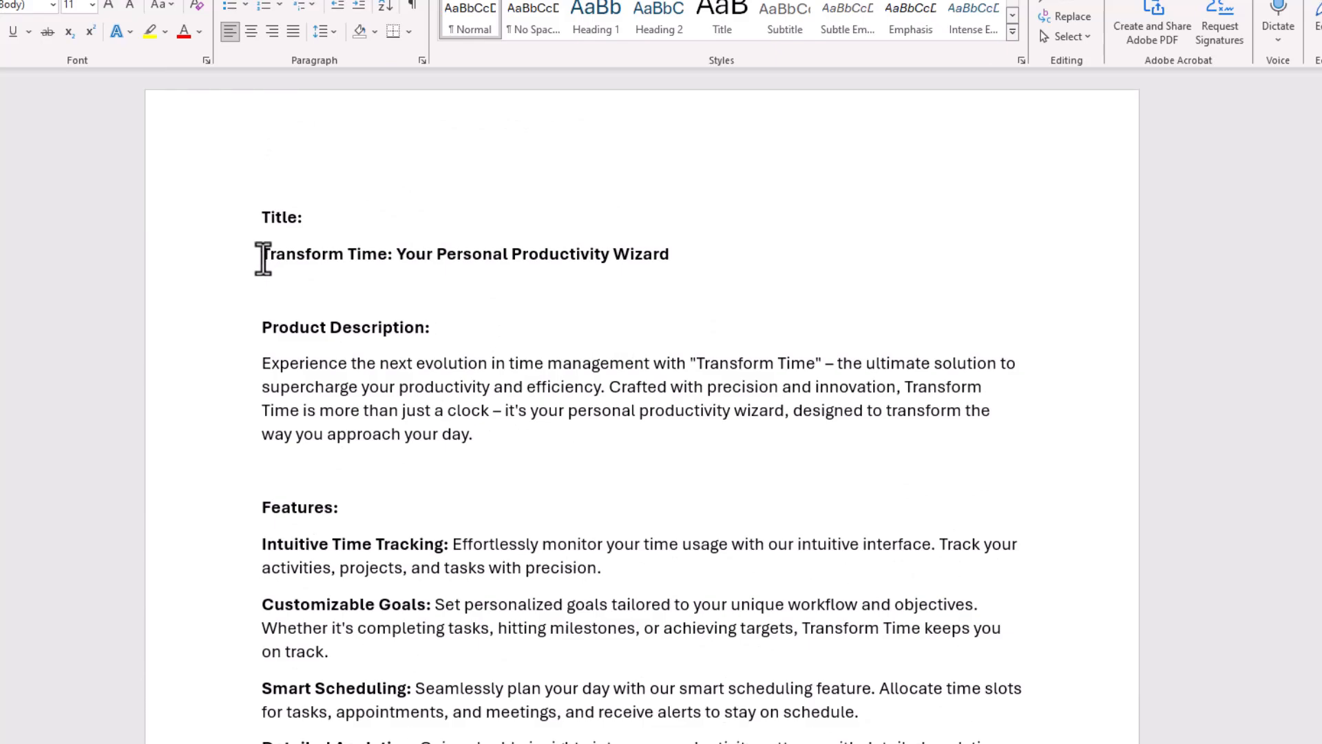
Copy "Transform Time: Your Personal Productivity Wizard" from the Word document into the new product's title in Shopify.
left_click_drag(424, 256, 676, 252)
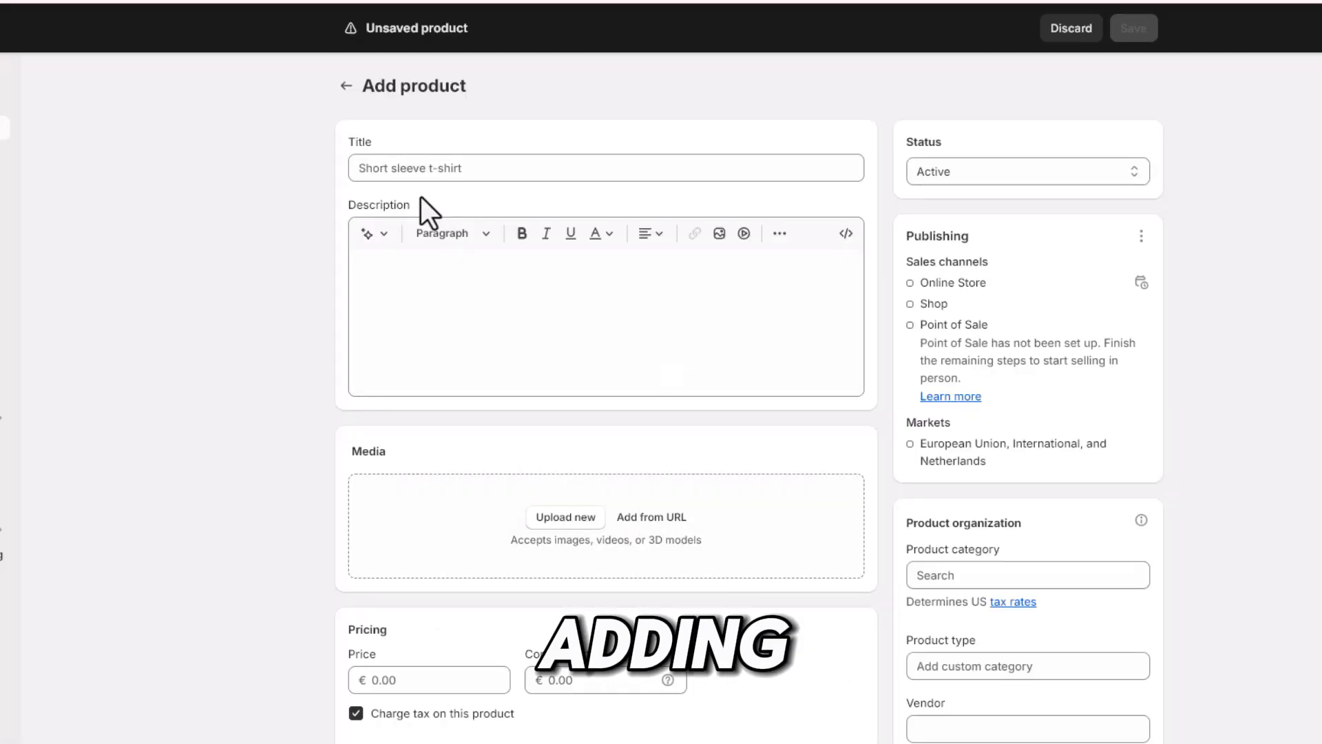
left_click(438, 170)
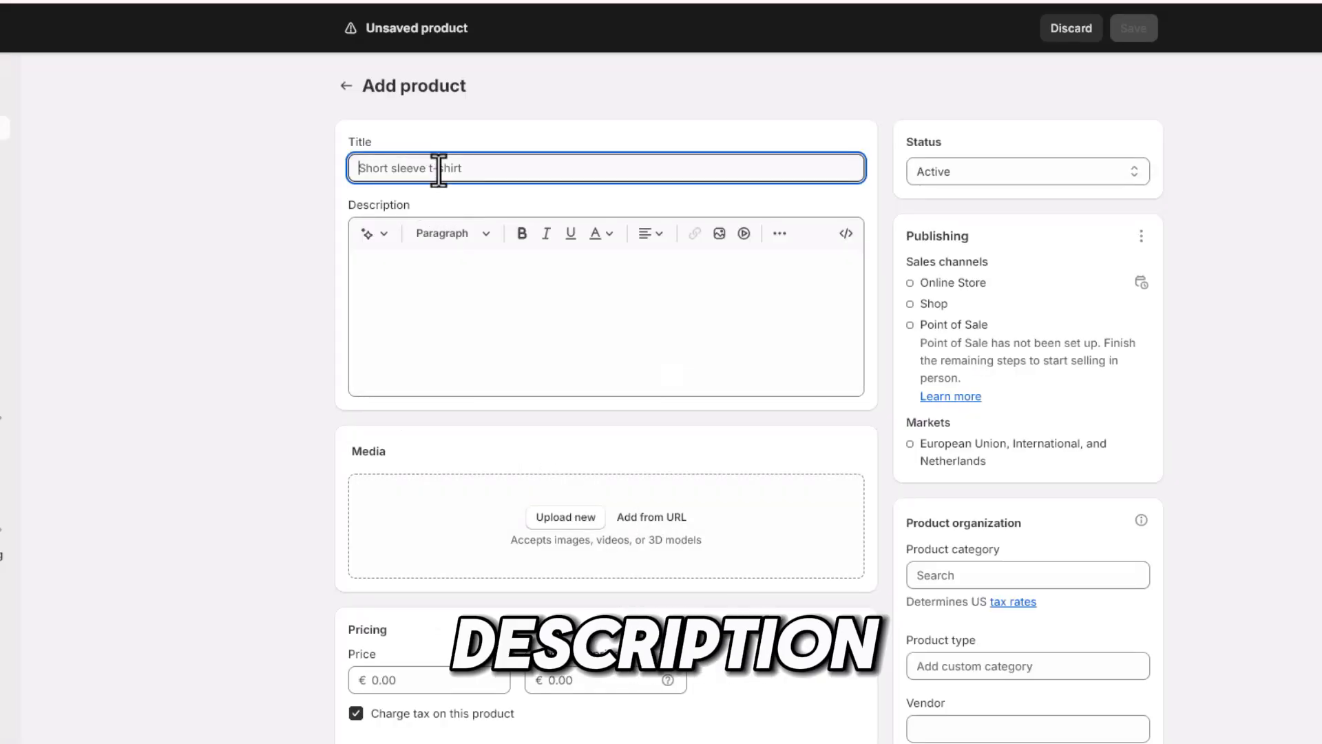
Copy the description, features, specifications and closing lines from the Word document into the new product's description in Shopify.
left_click(682, 742)
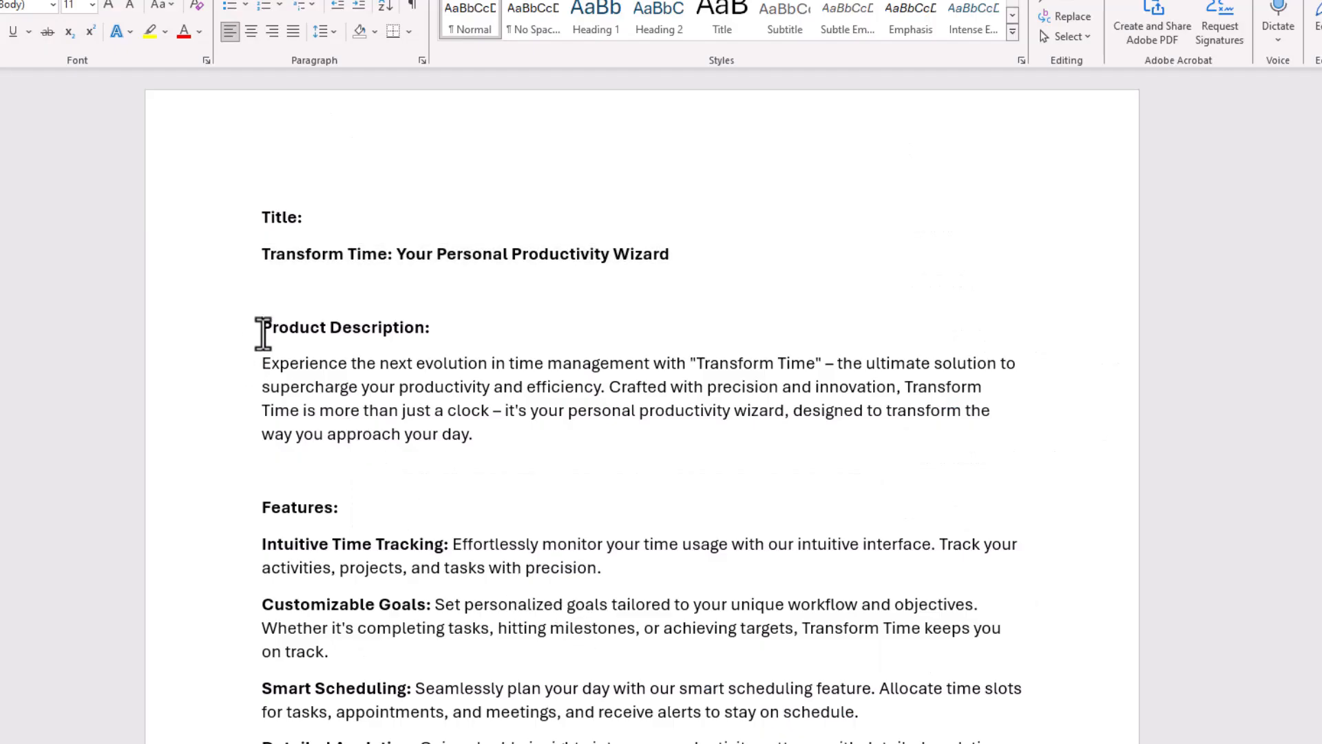
scroll(363, 513, "down", 10)
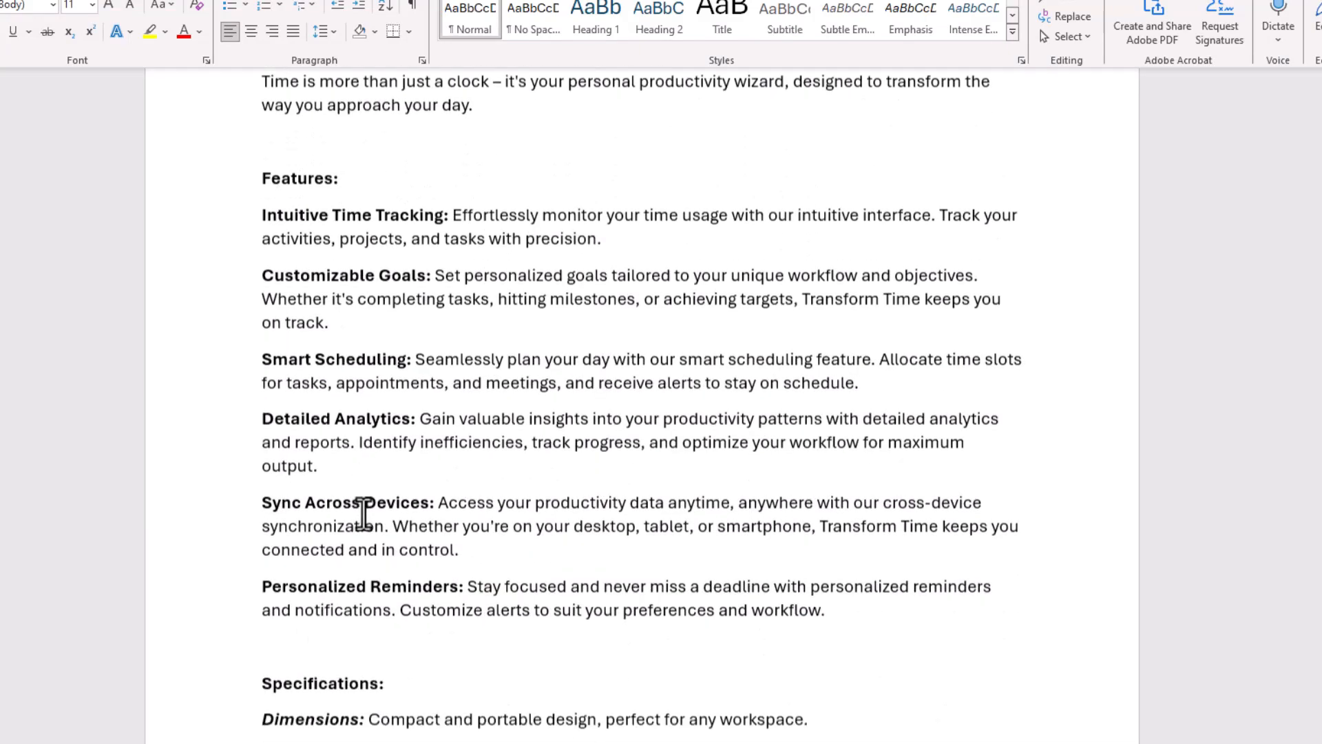
scroll(403, 551, "down", 2)
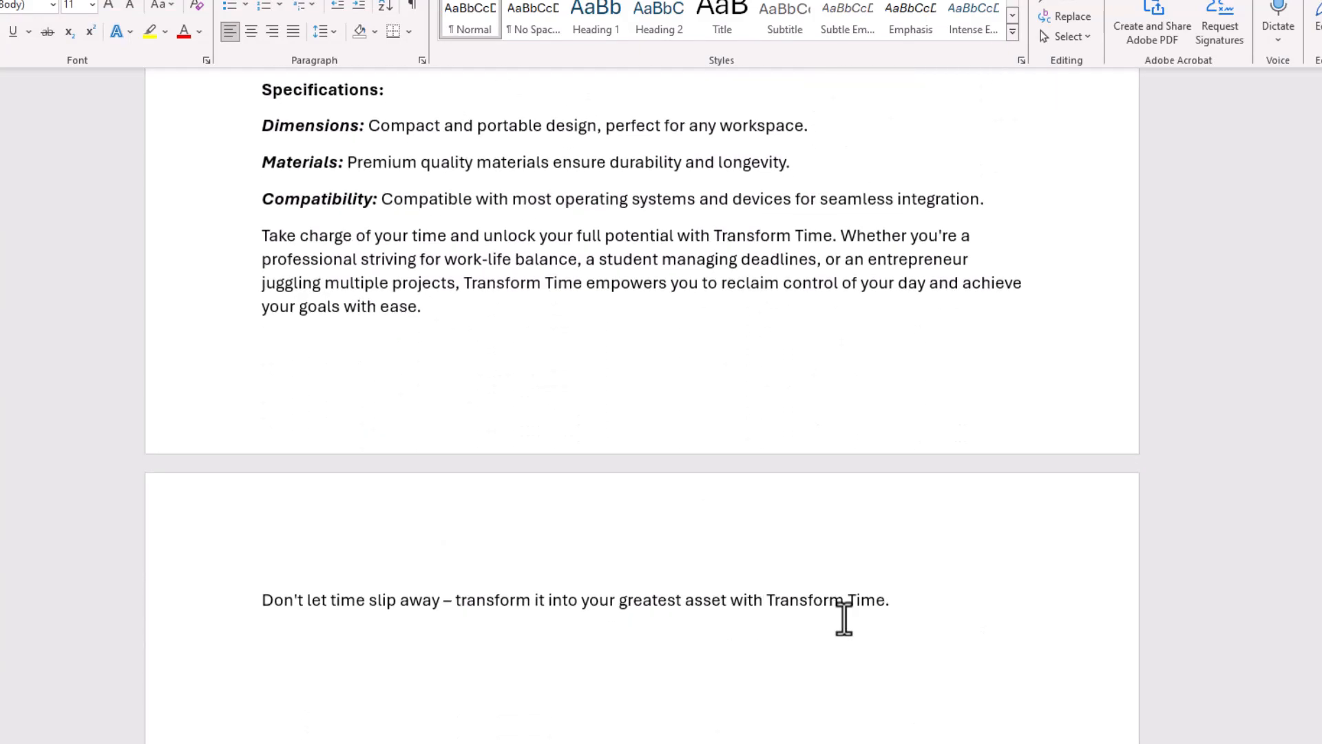
left_click(898, 609, "shift")
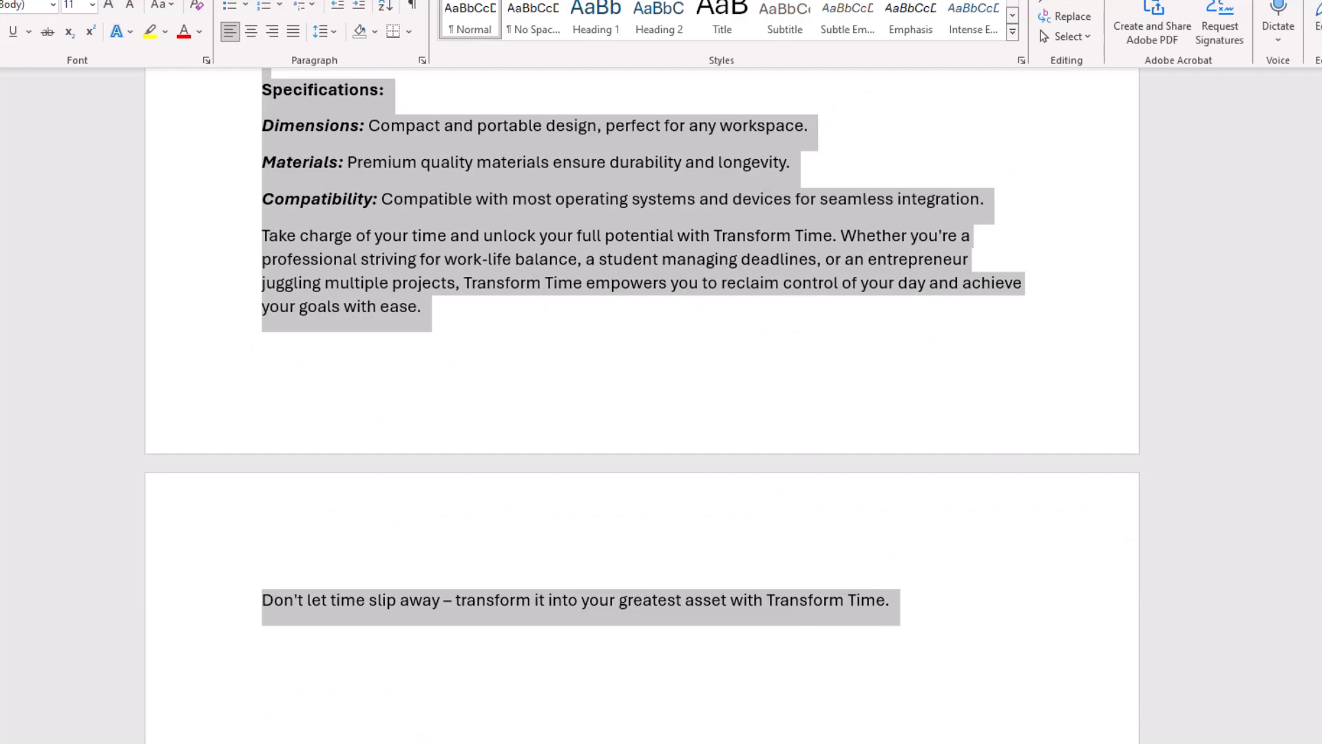
mouse_move(1015, 743)
left_click(1015, 743)
left_click(467, 324)
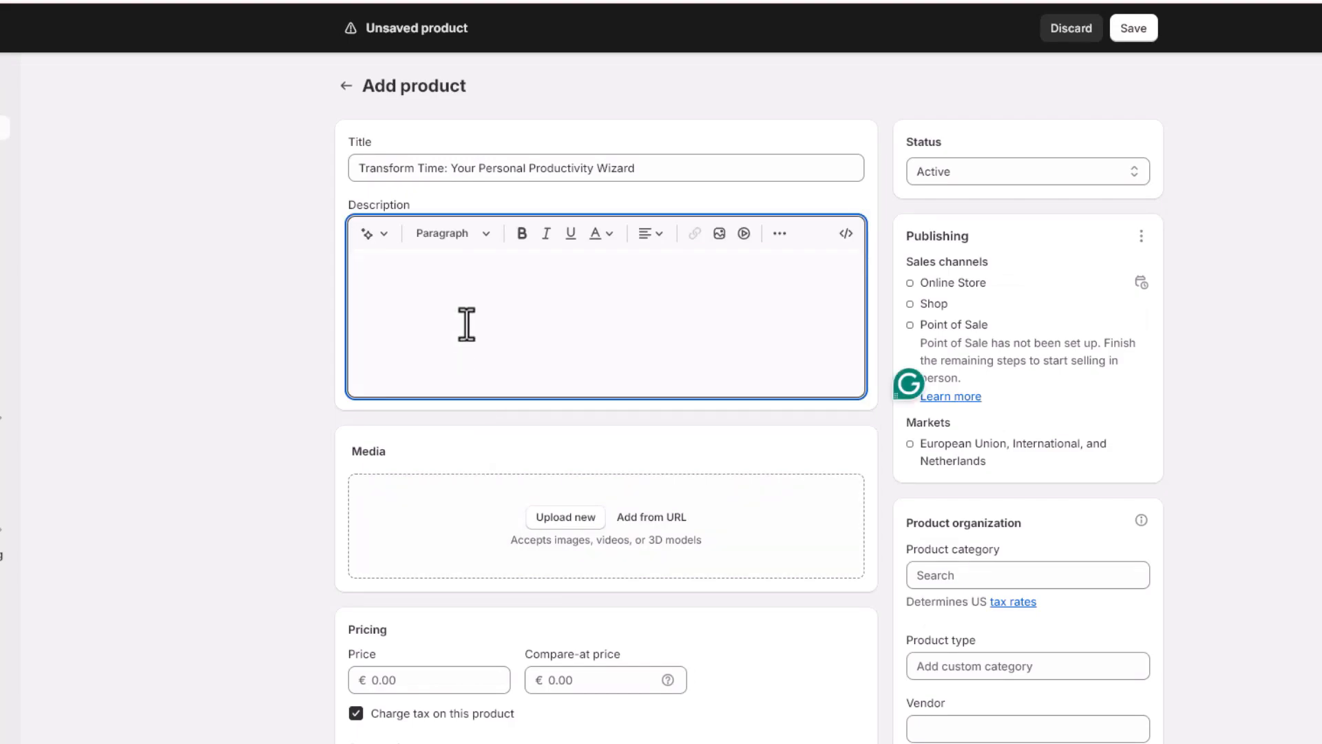
key("ctrl+v")
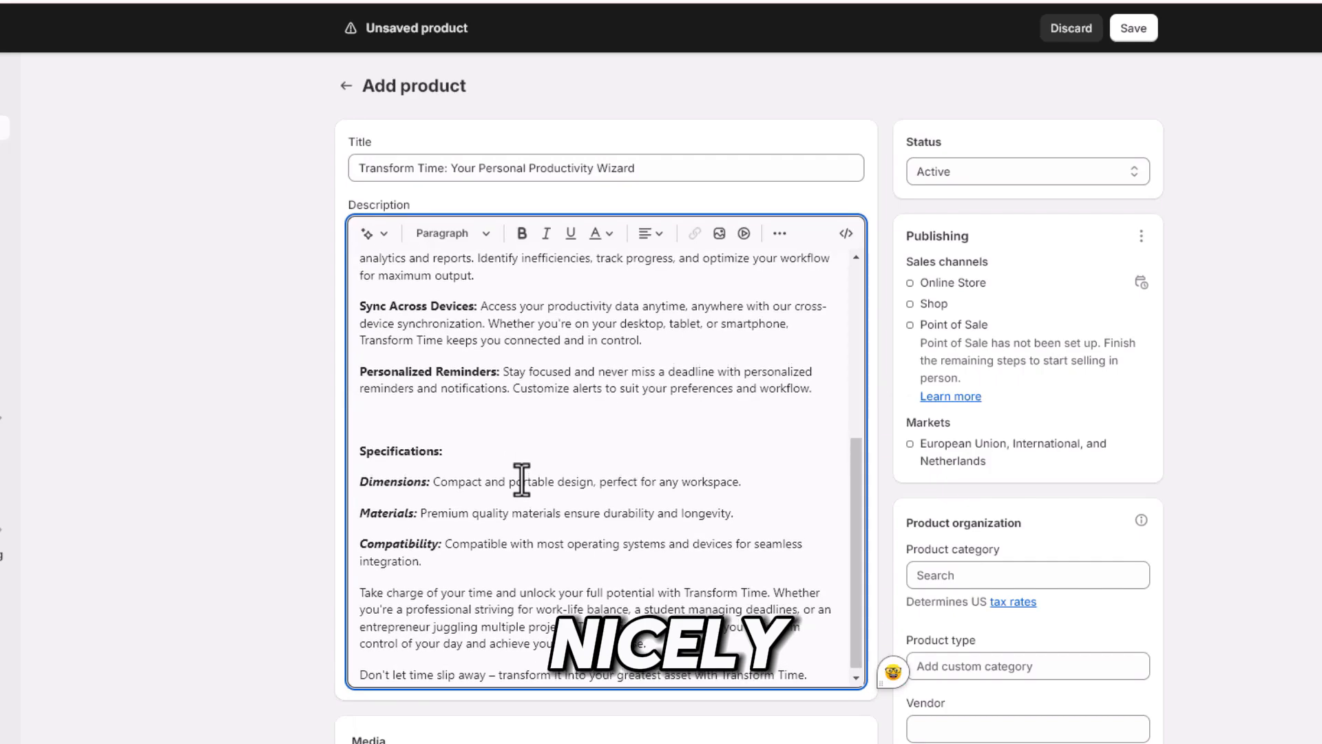
scroll(521, 477, "up", 10)
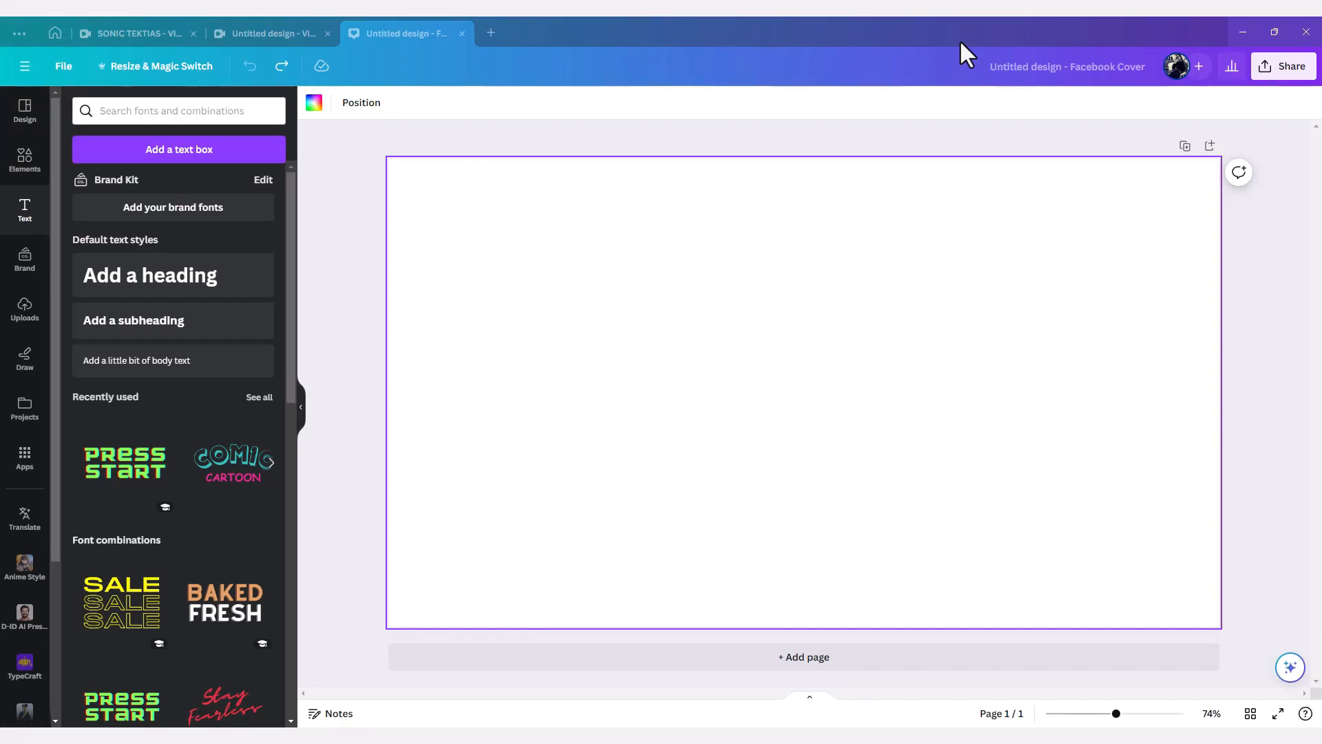
Switch to Canva and redo the banner edits with "Buy 2 or more &", "GET AN EXTRA 10% OFF" and "(Automatically Applied at Checkout)".
left_click(282, 65)
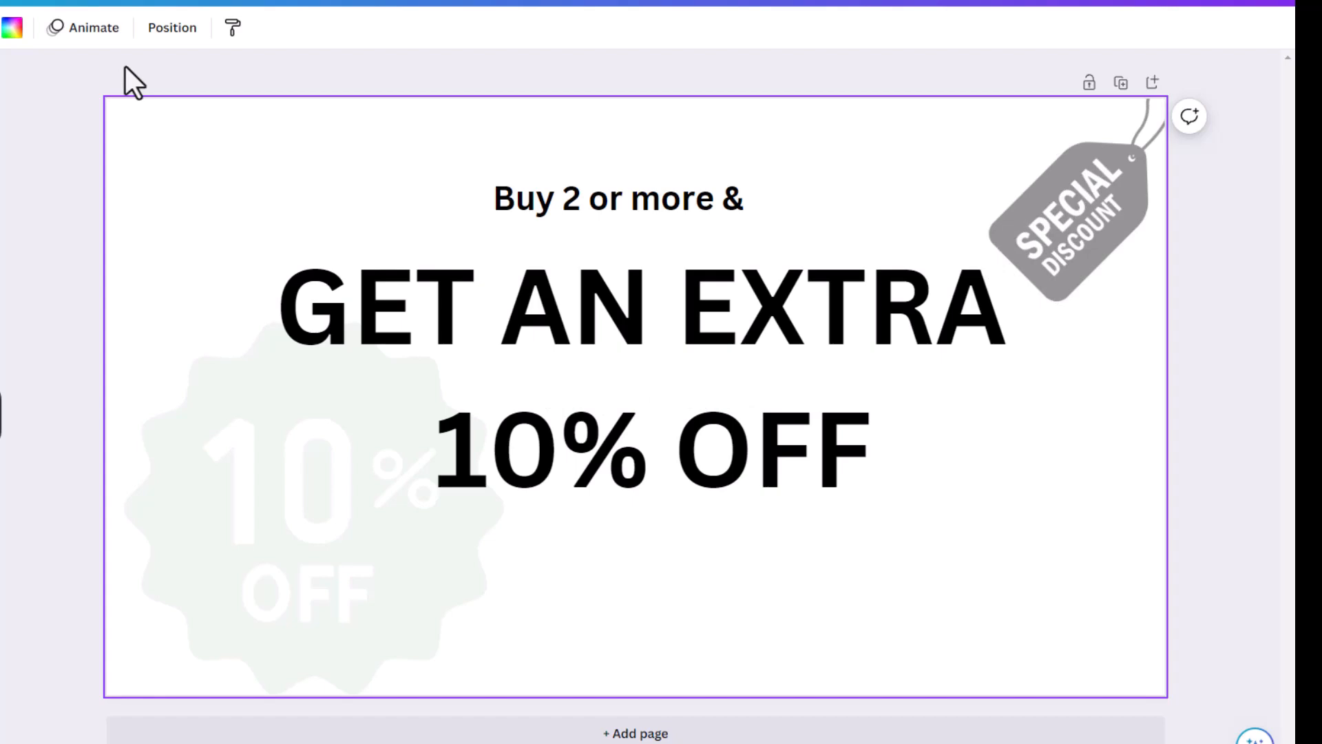
key("ctrl+y")
key("ctrl+y")
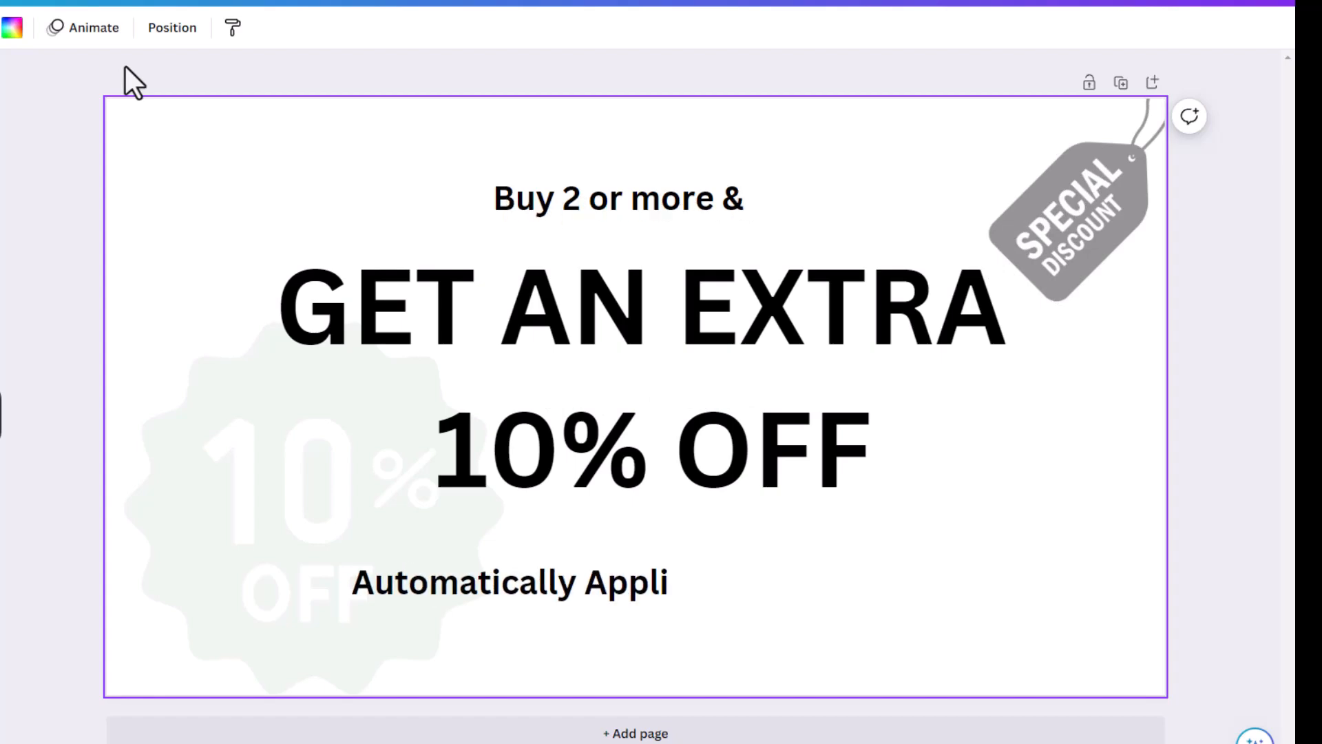
type("ed at Che")
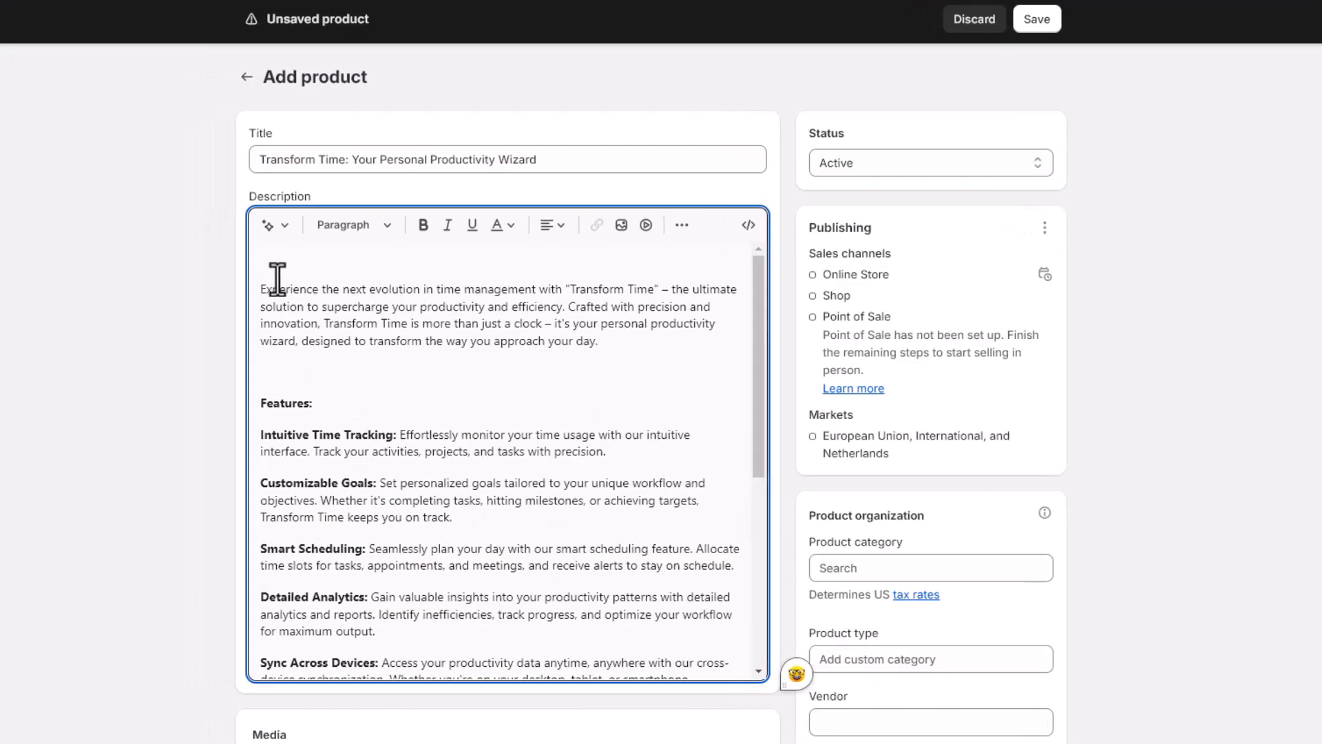
Back in Shopify, upload "Get an extra 10% off.png" and insert it, centred, at the start of the product description.
left_click(649, 227)
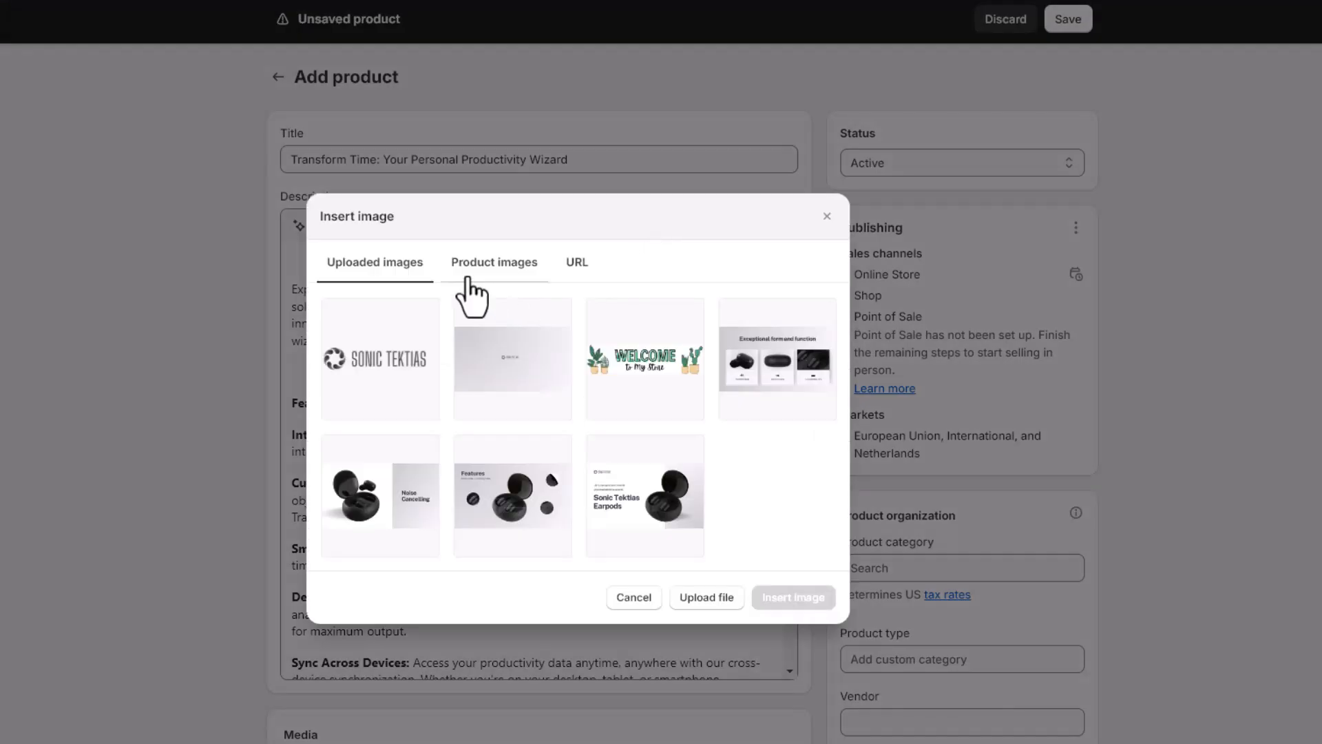
left_click(711, 598)
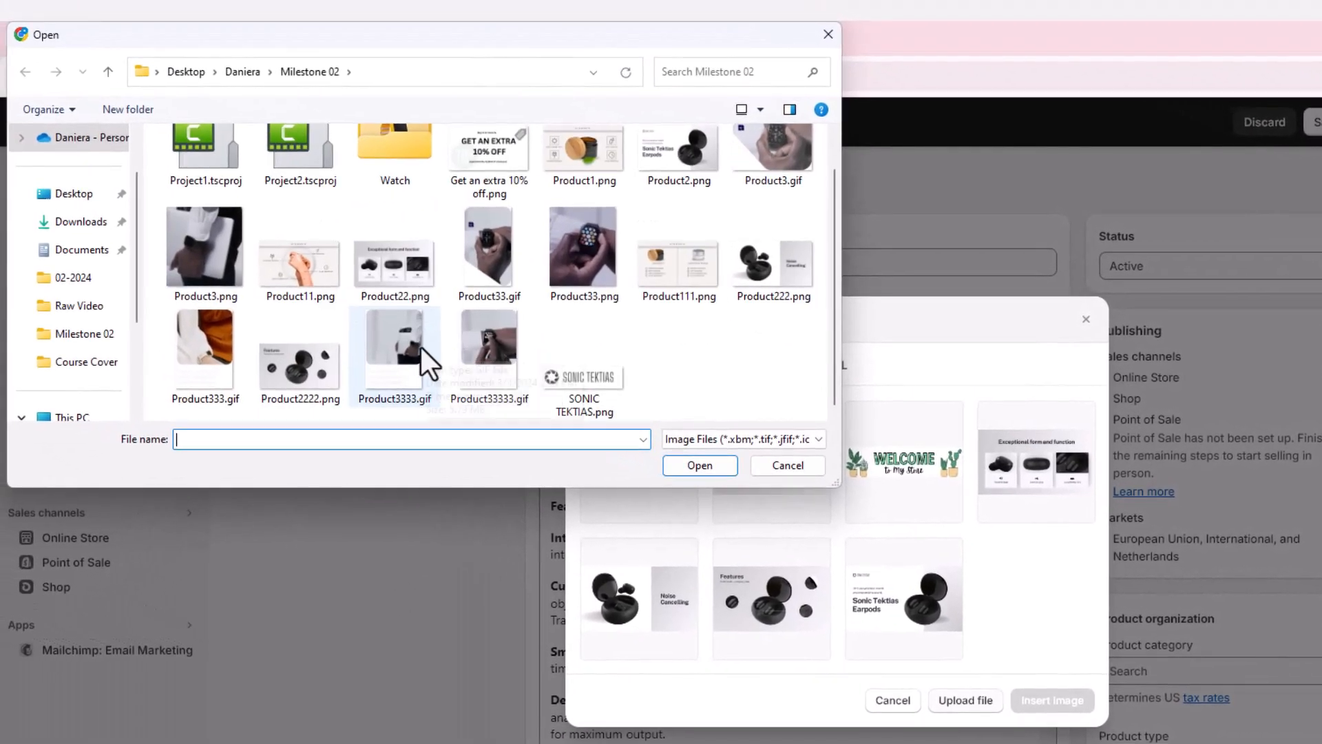
left_click(489, 151)
left_click(698, 466)
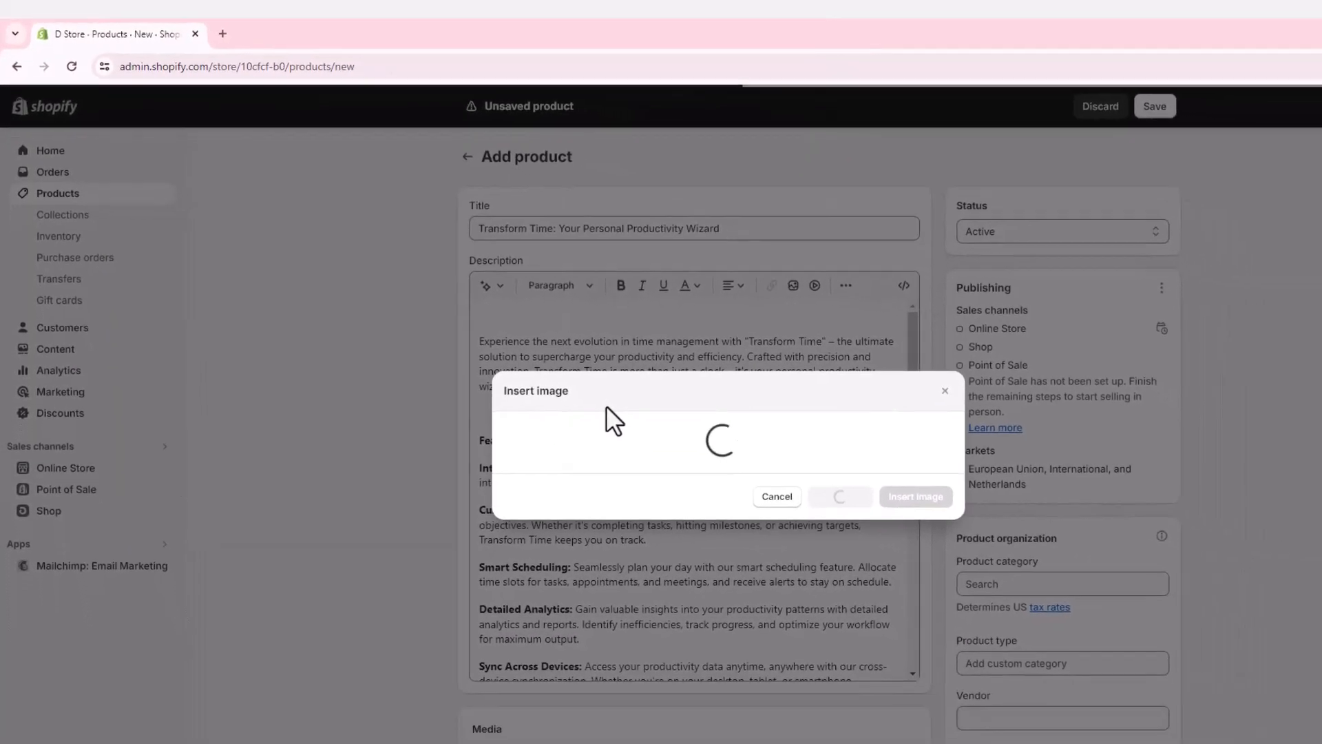
left_click(542, 372)
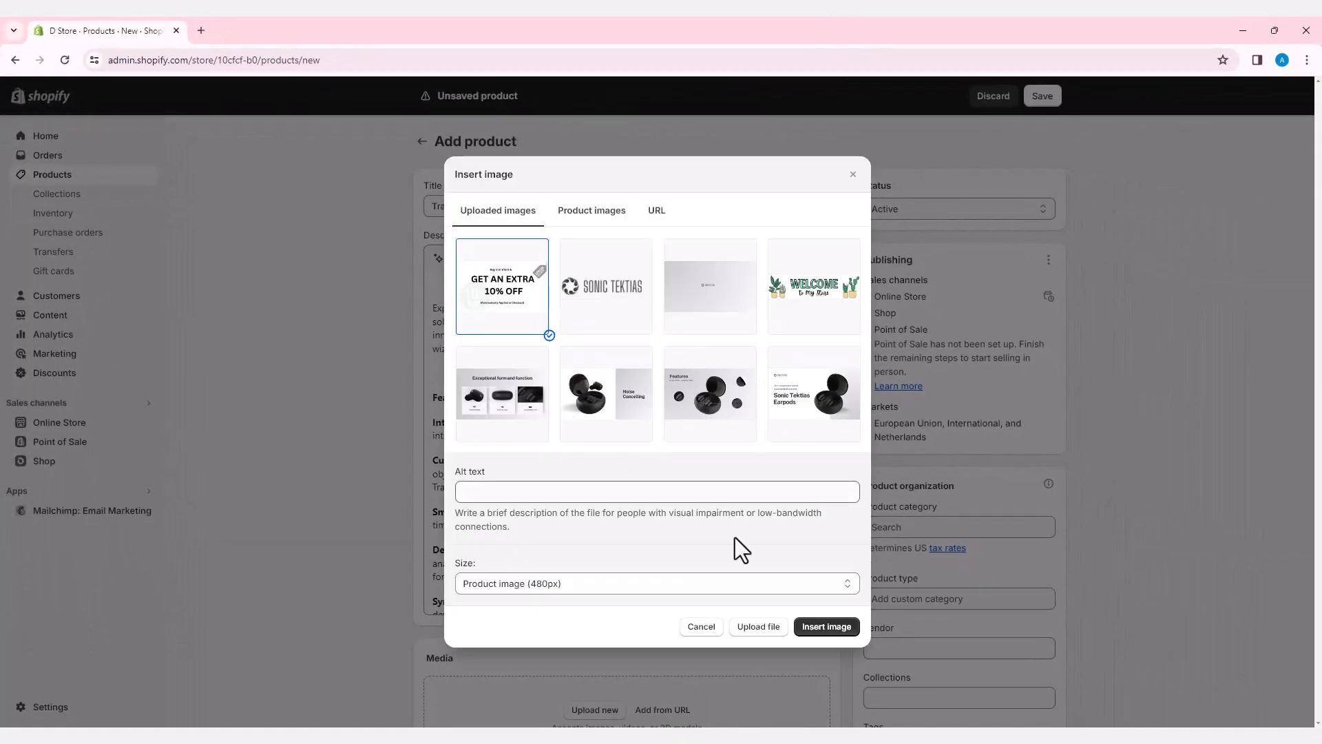
left_click(825, 627)
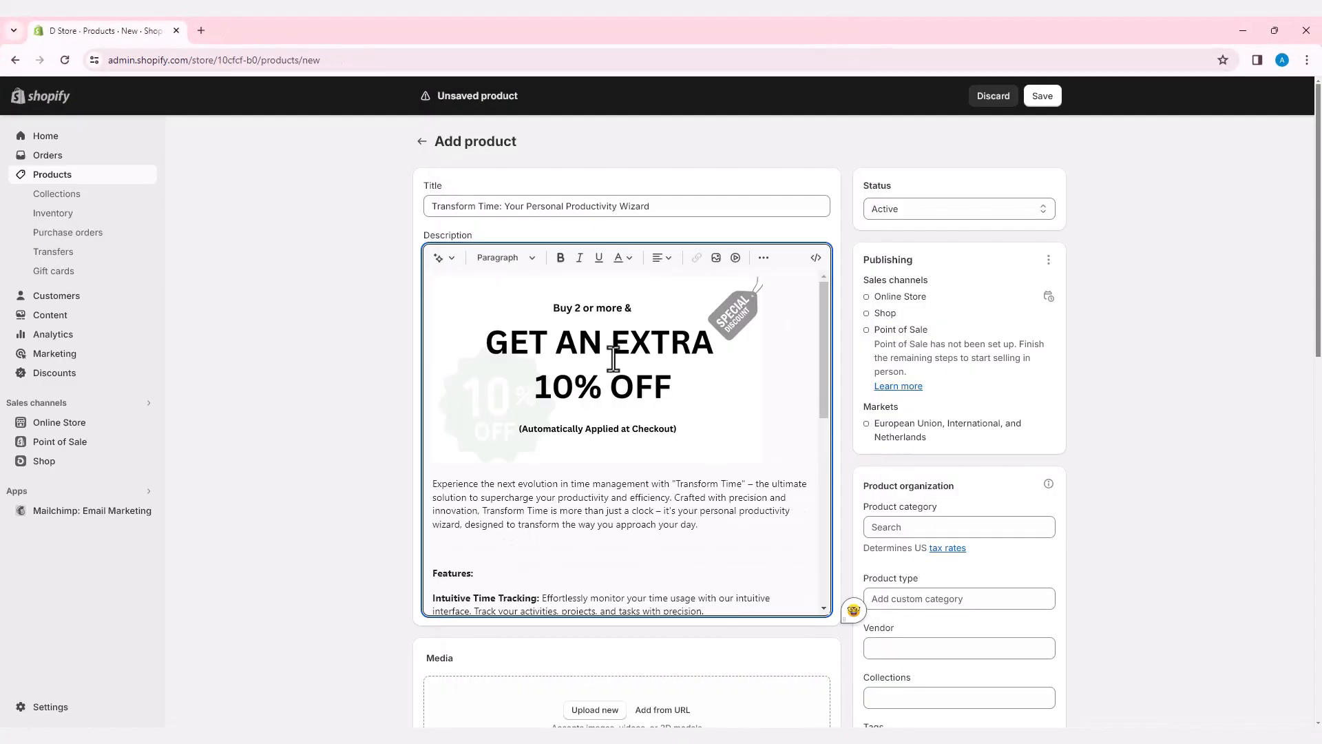
left_click(670, 272)
left_click(663, 304)
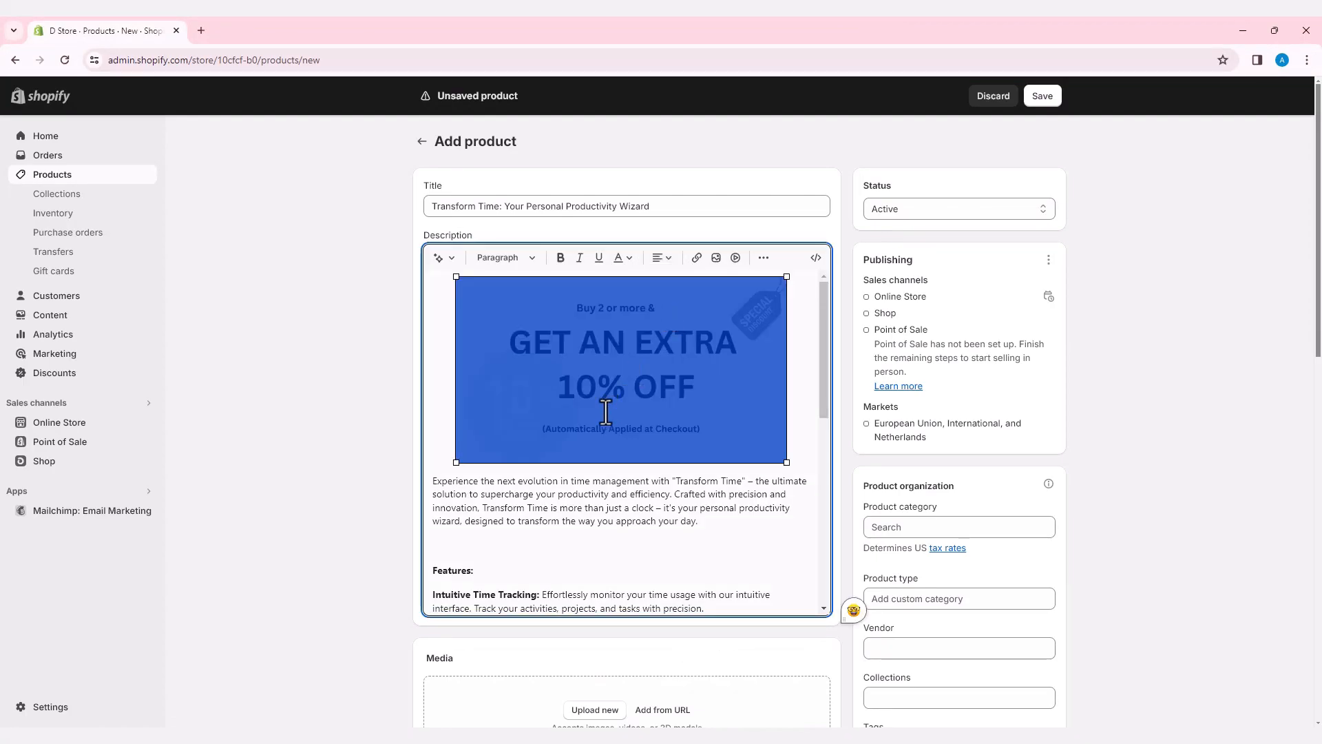
Add "Transform Time" as a separate line above the description's opening paragraph, using the name from that paragraph.
left_click(549, 505)
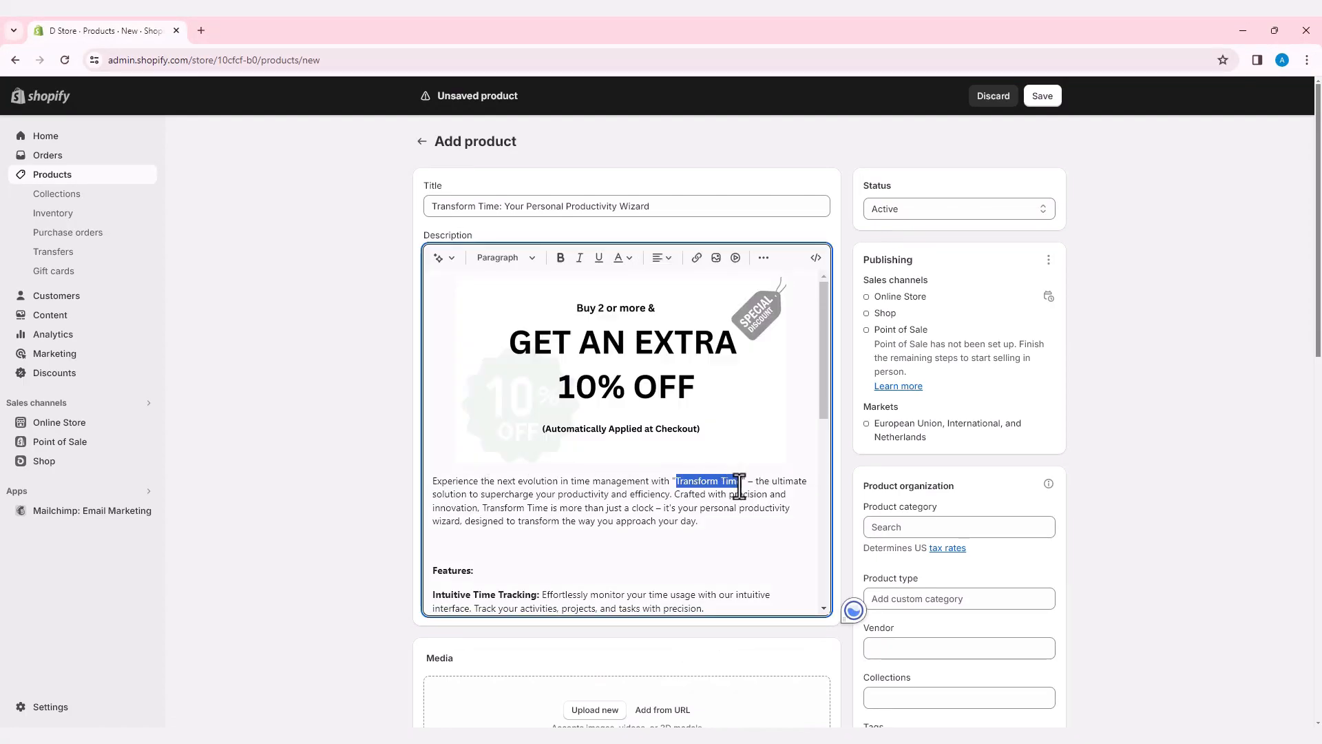
left_click_drag(739, 487, 743, 483)
type("Transform Time")
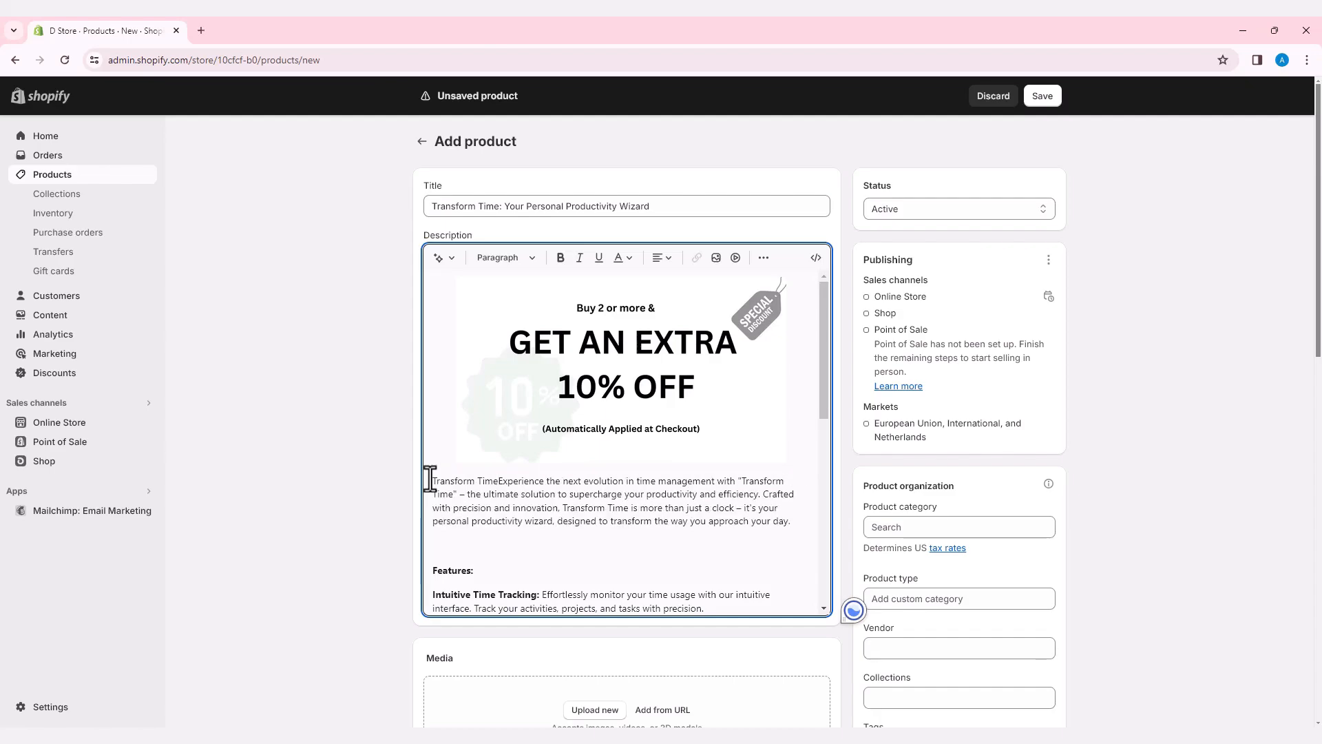
key("Return")
Format the "Transform Time" line as Heading 3 in red.
left_click(506, 258)
left_click(508, 387)
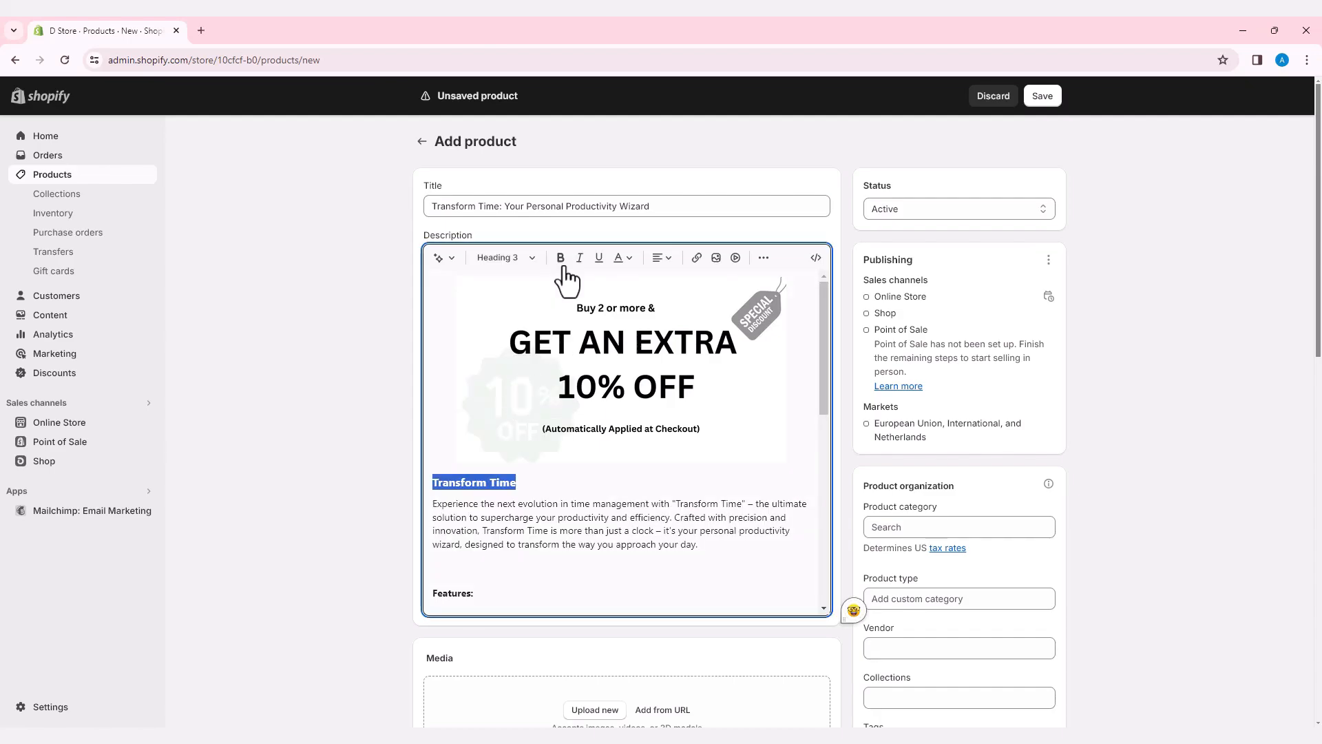
left_click(620, 258)
left_click(552, 475)
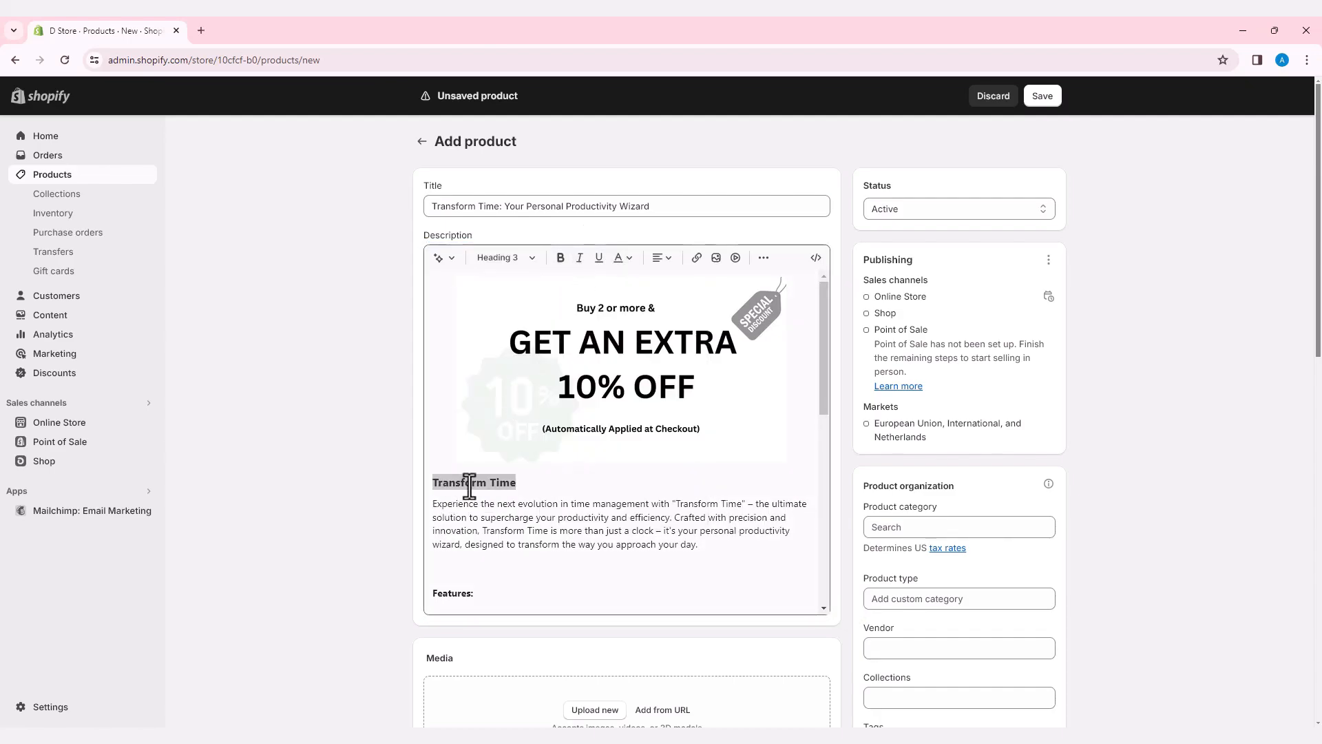
left_click(470, 486)
Remove the empty line above "Features:" in the description and format that label as a blue Heading 4.
key("Delete")
triple_click(451, 568)
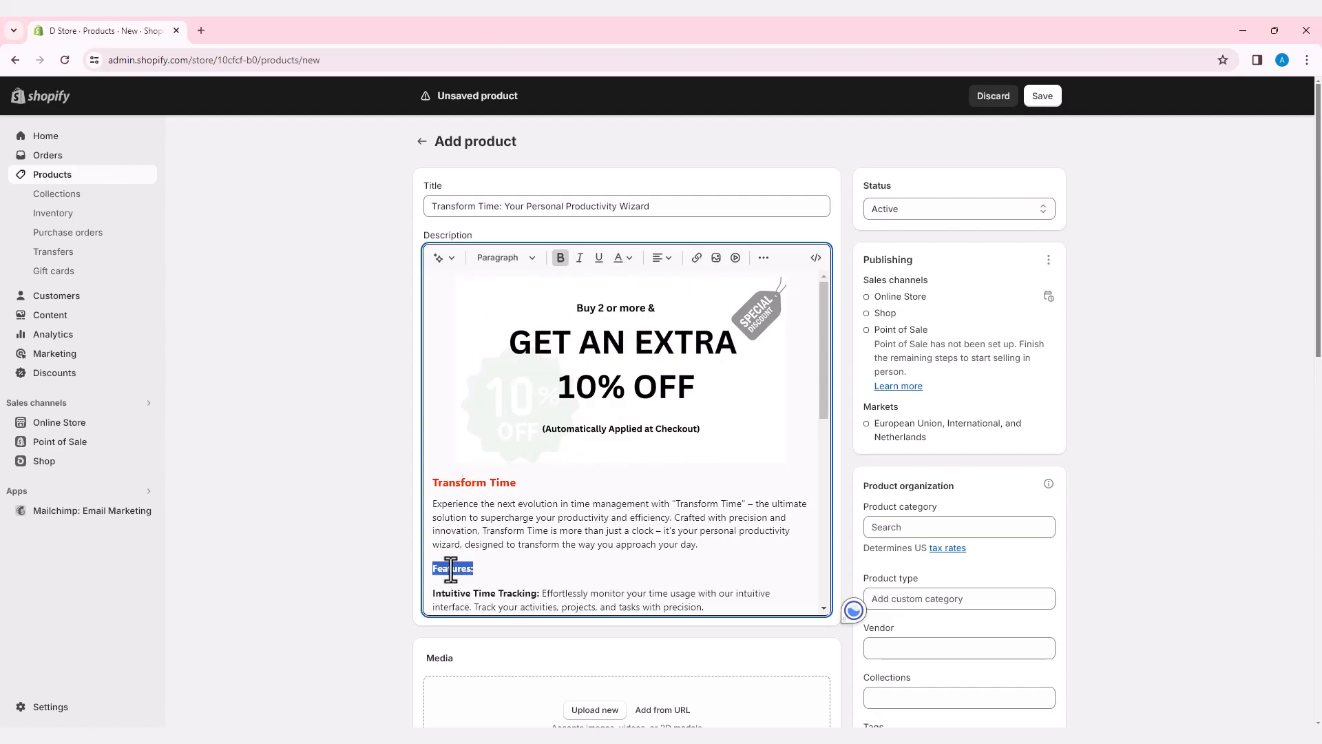
left_click(620, 258)
left_click(670, 480)
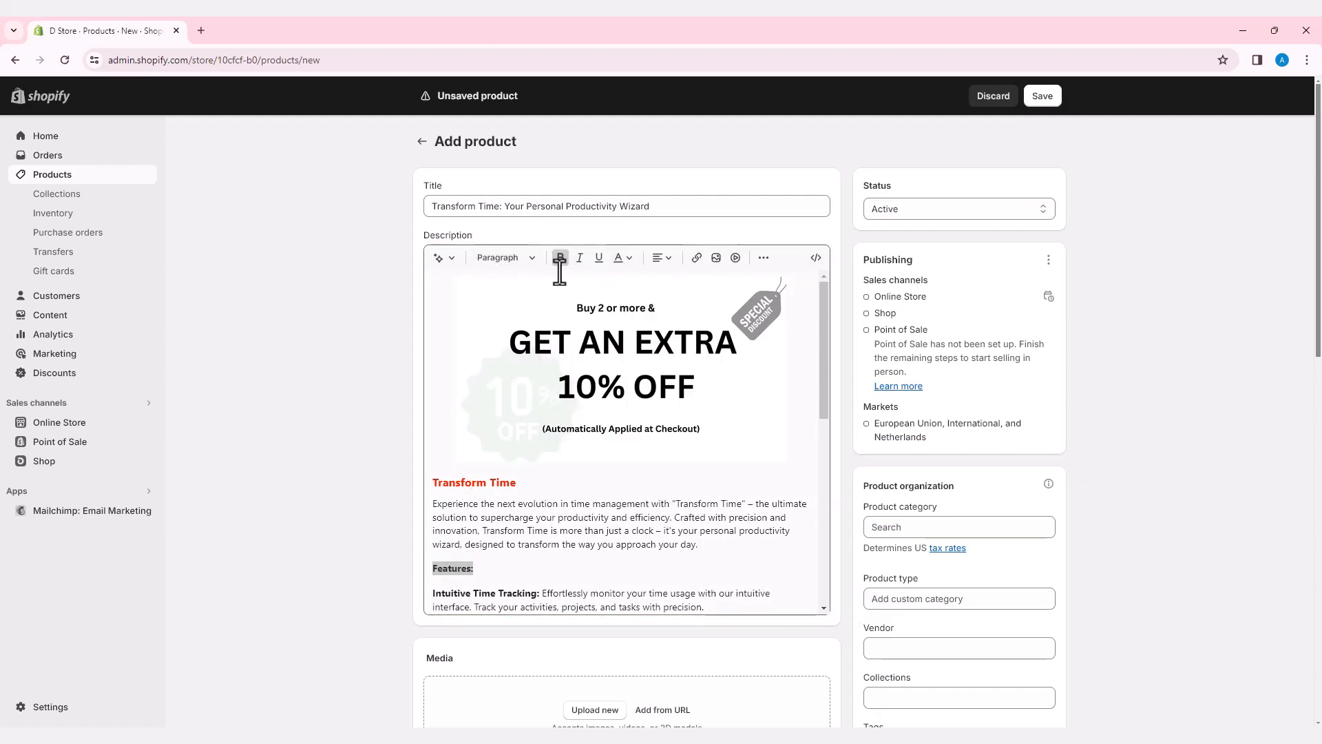
left_click(538, 260)
left_click(504, 420)
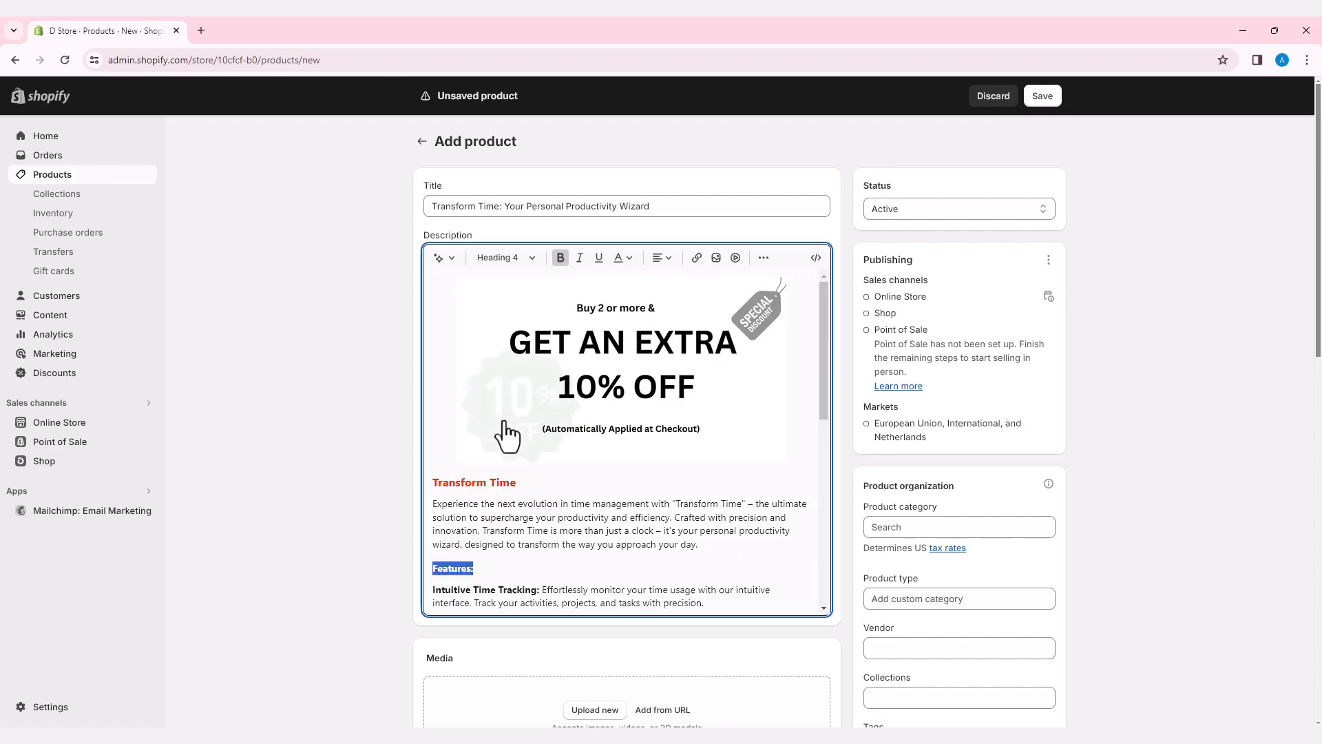
Format the "Specifications:" label in the description as a blue Heading 4.
scroll(503, 502, "down", 2)
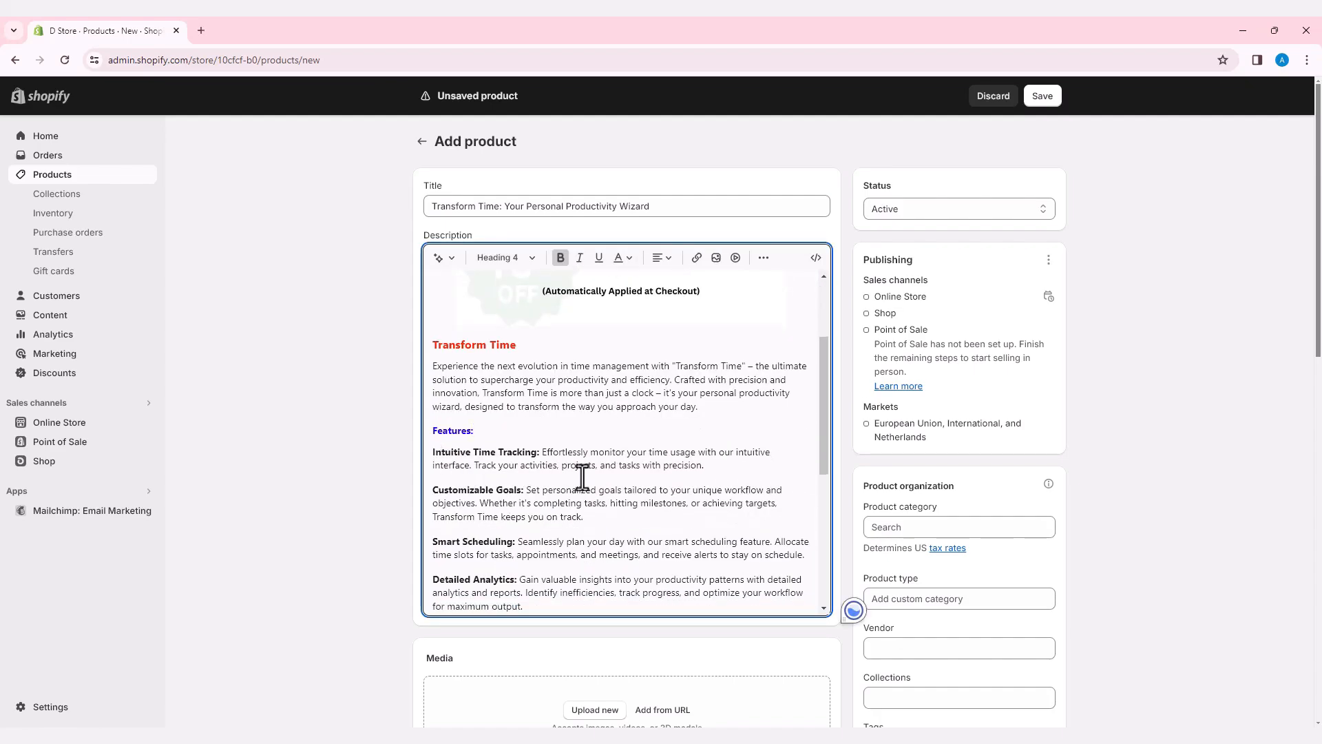
scroll(458, 487, "down", 3)
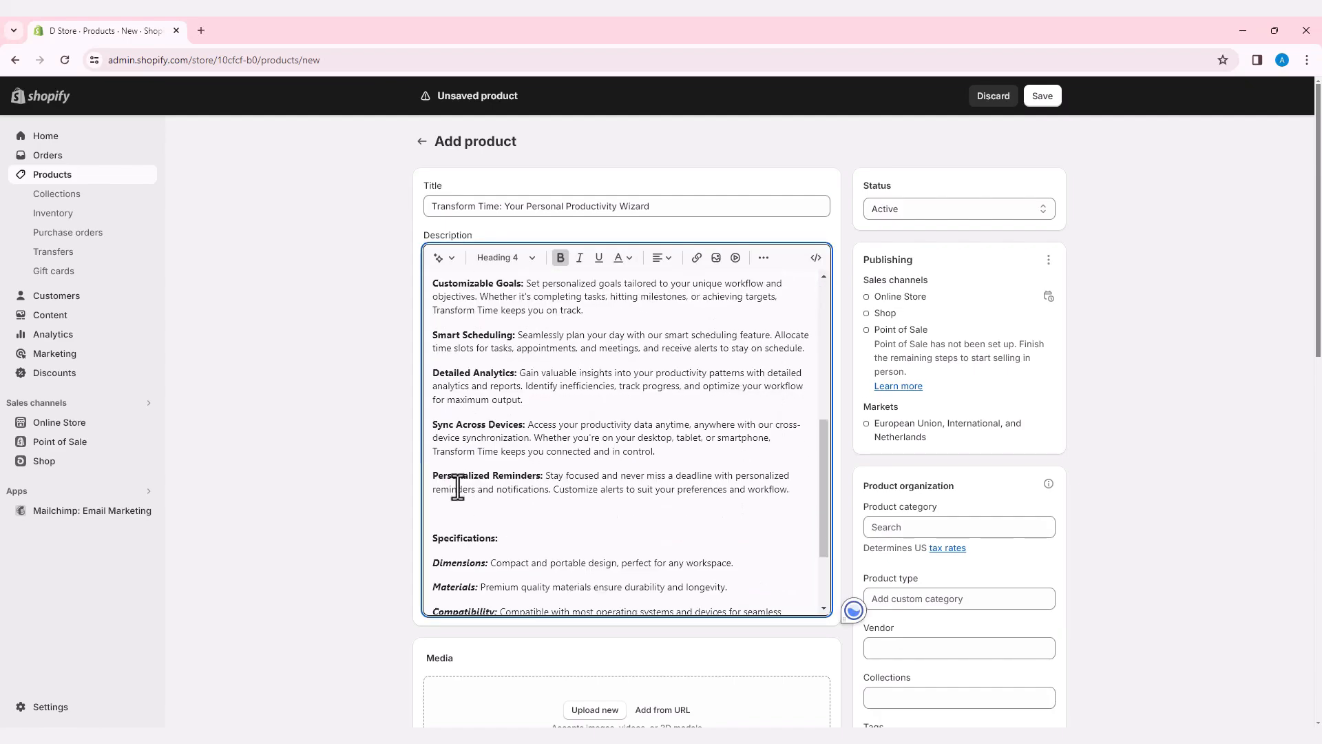
left_click(622, 258)
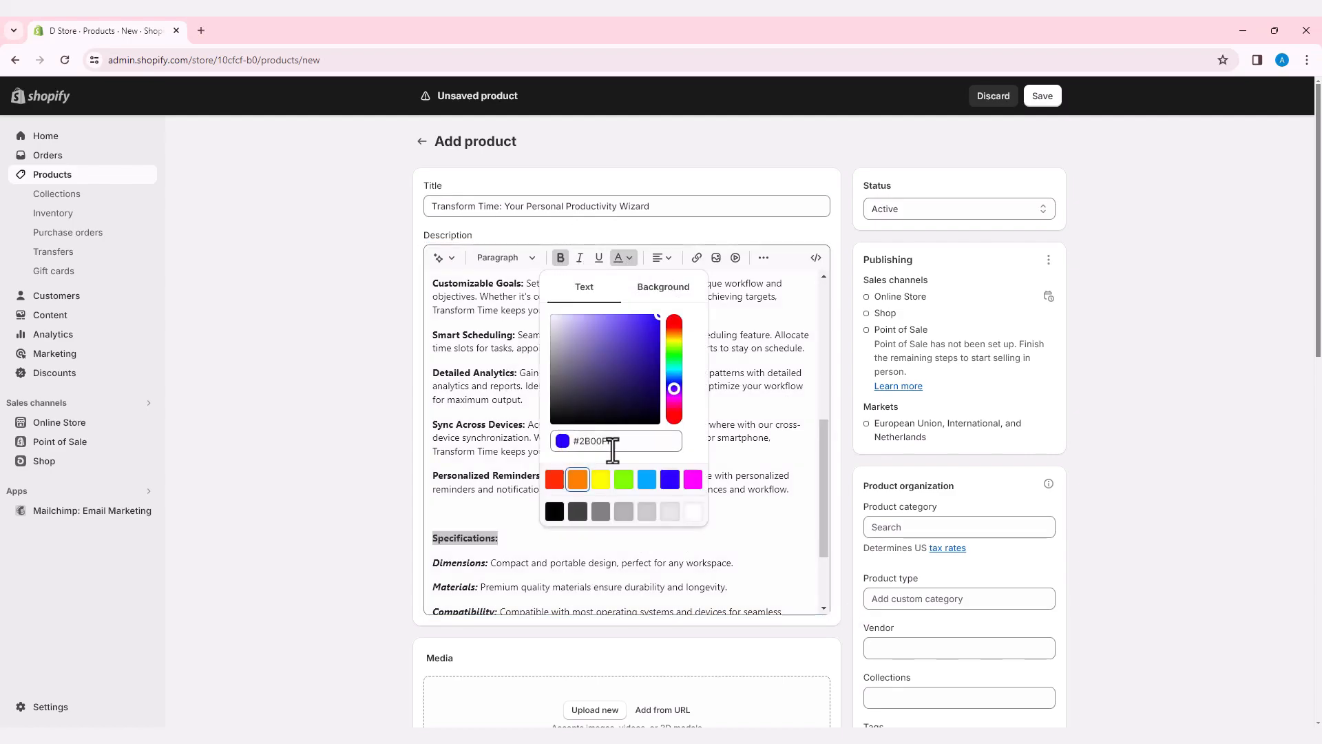
left_click(669, 478)
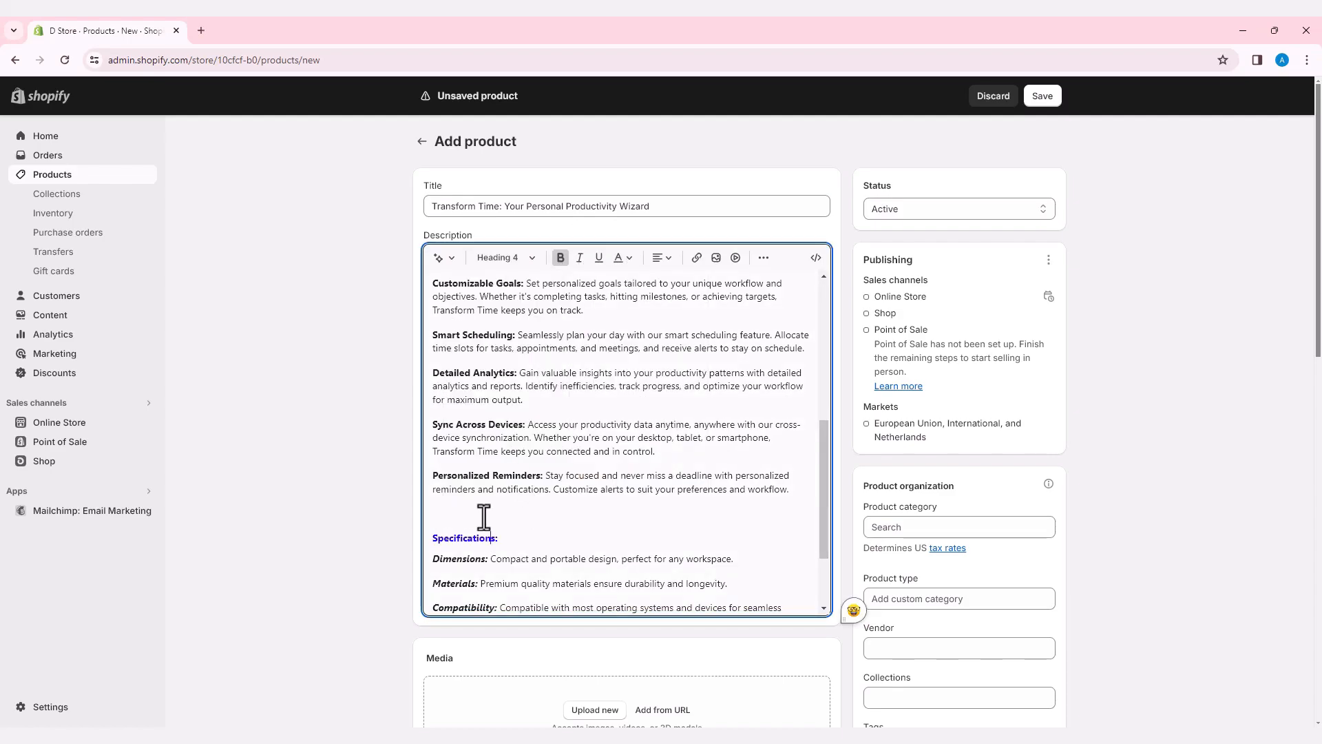
Remove the empty line above "Specifications:" and underline the description's closing sentence, "Don't let time slip away – transform it into your greatest asset with Transform Time.".
key("BackSpace")
scroll(493, 524, "down", 5)
triple_click(508, 463)
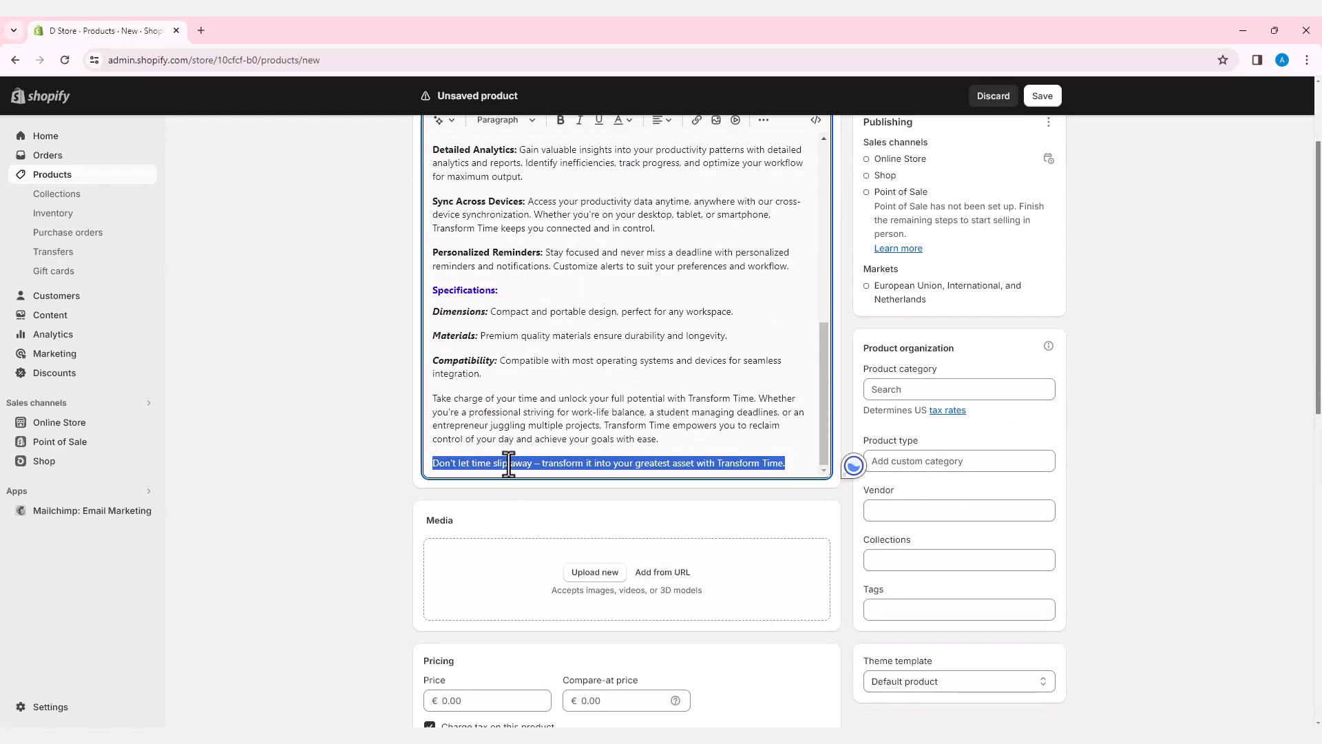
left_click(600, 123)
left_click(553, 393)
Upload Product33.gif and insert it on a new line between the description's opening paragraph and "Features:".
scroll(554, 394, "up", 6)
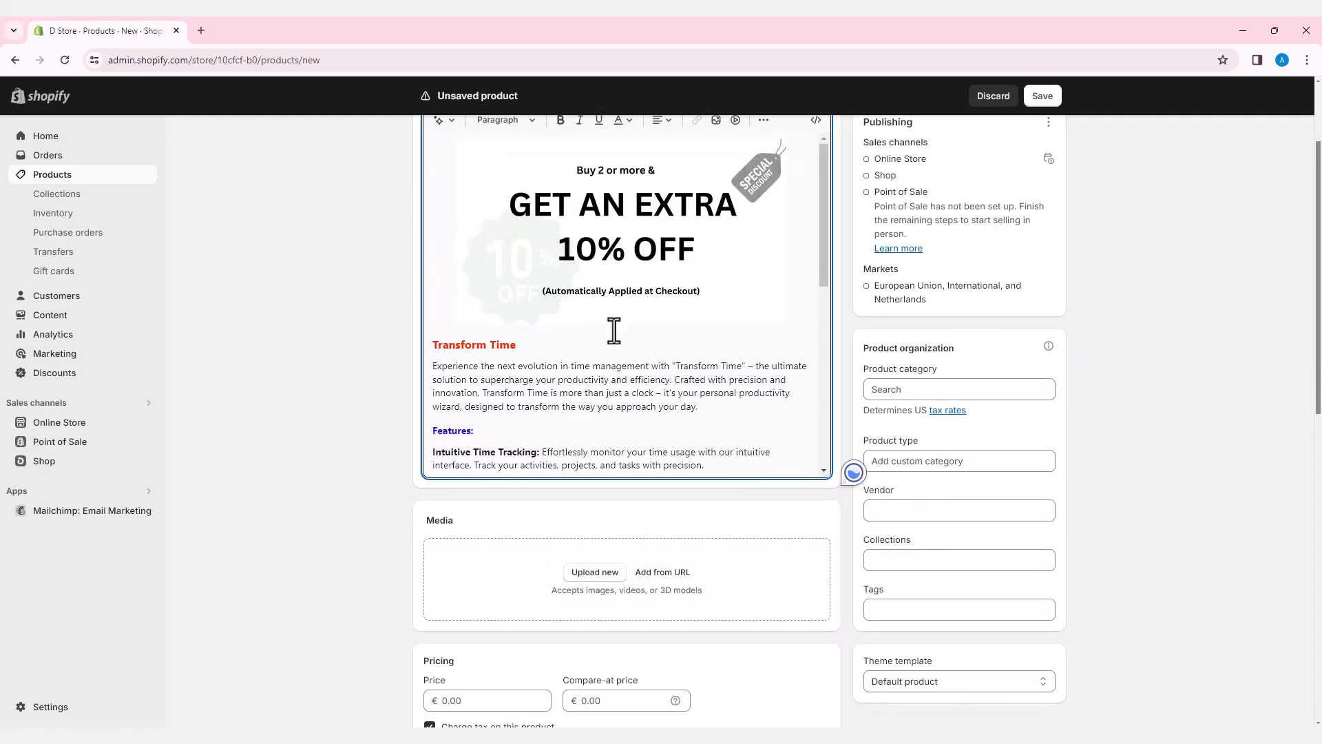
scroll(490, 358, "down", 1)
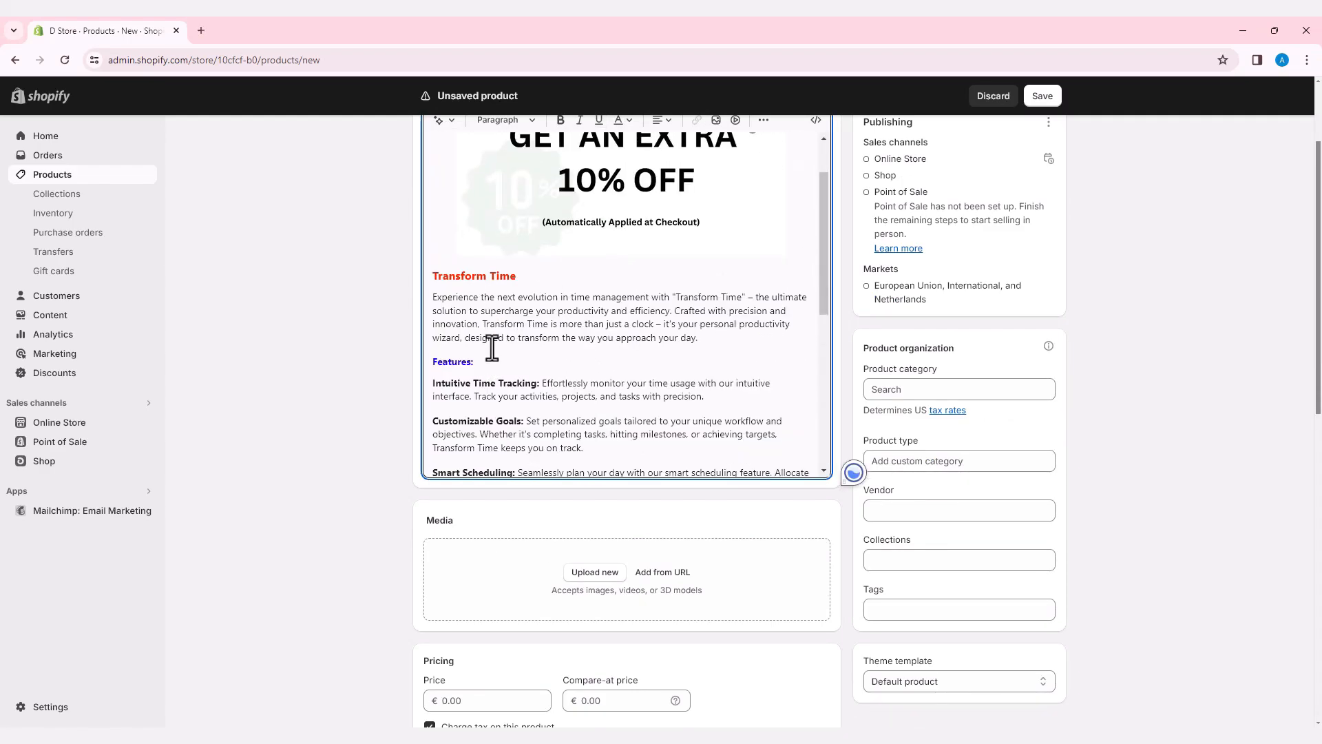
key("Return")
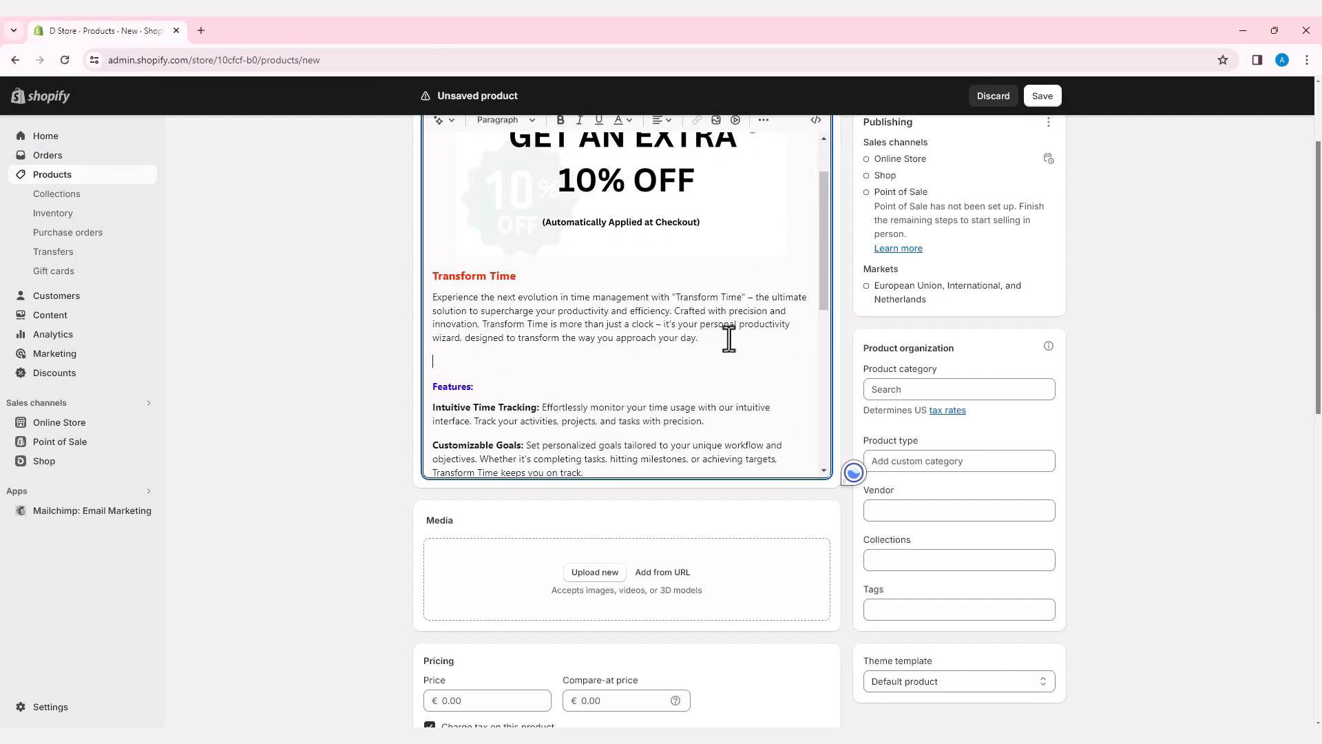
left_click(716, 120)
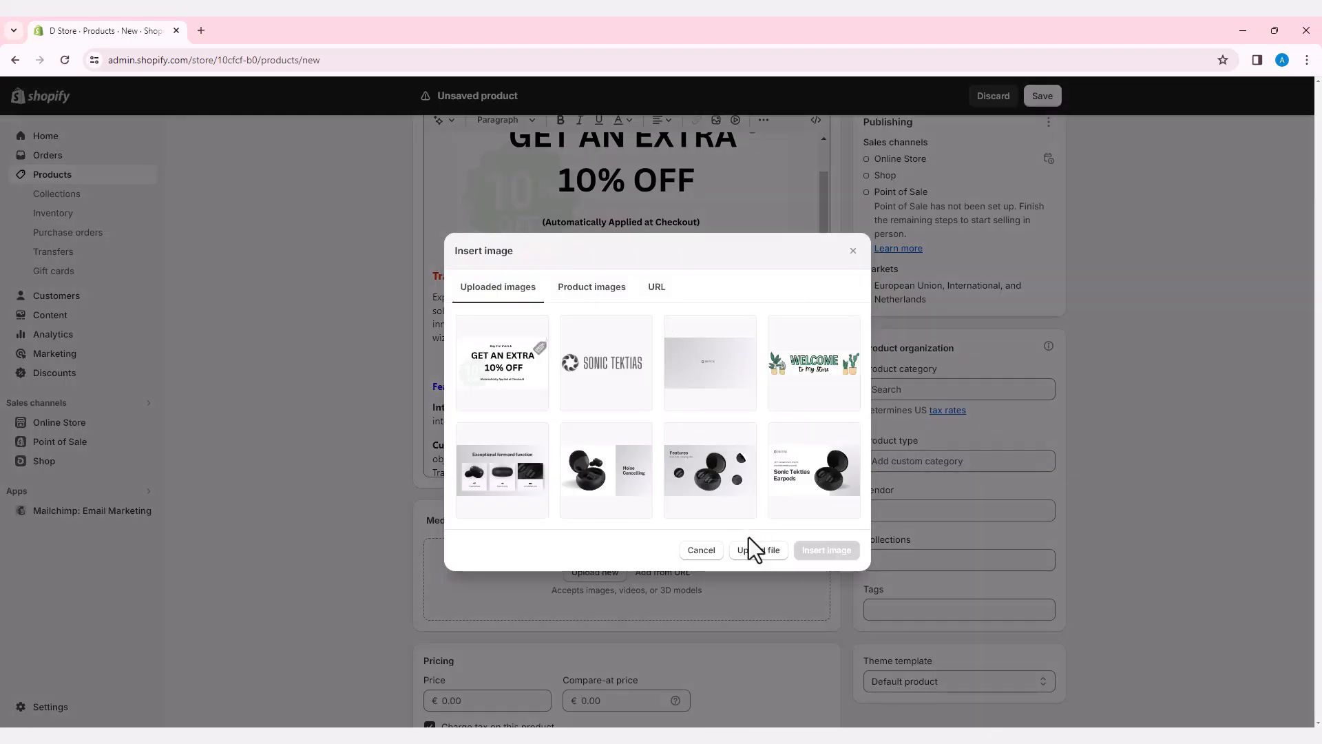
left_click(758, 549)
left_click(384, 200)
left_click(551, 363)
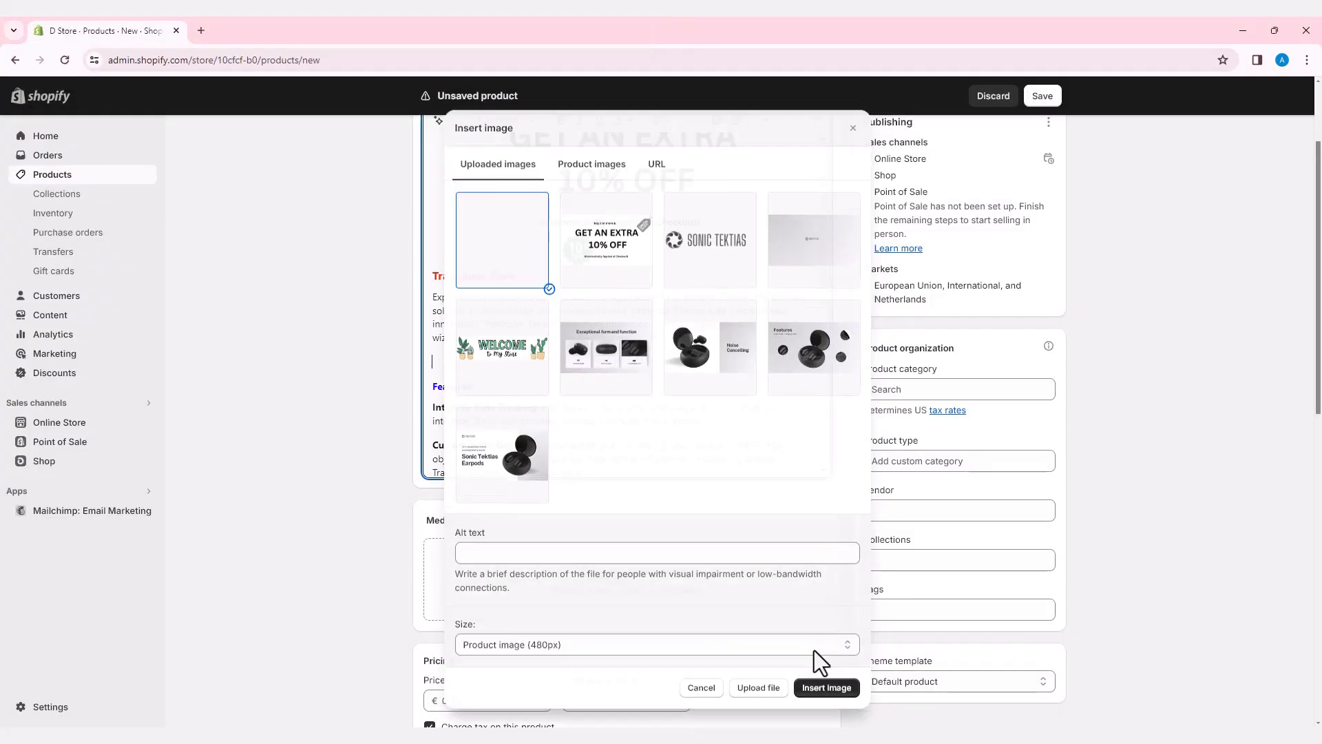
left_click(826, 687)
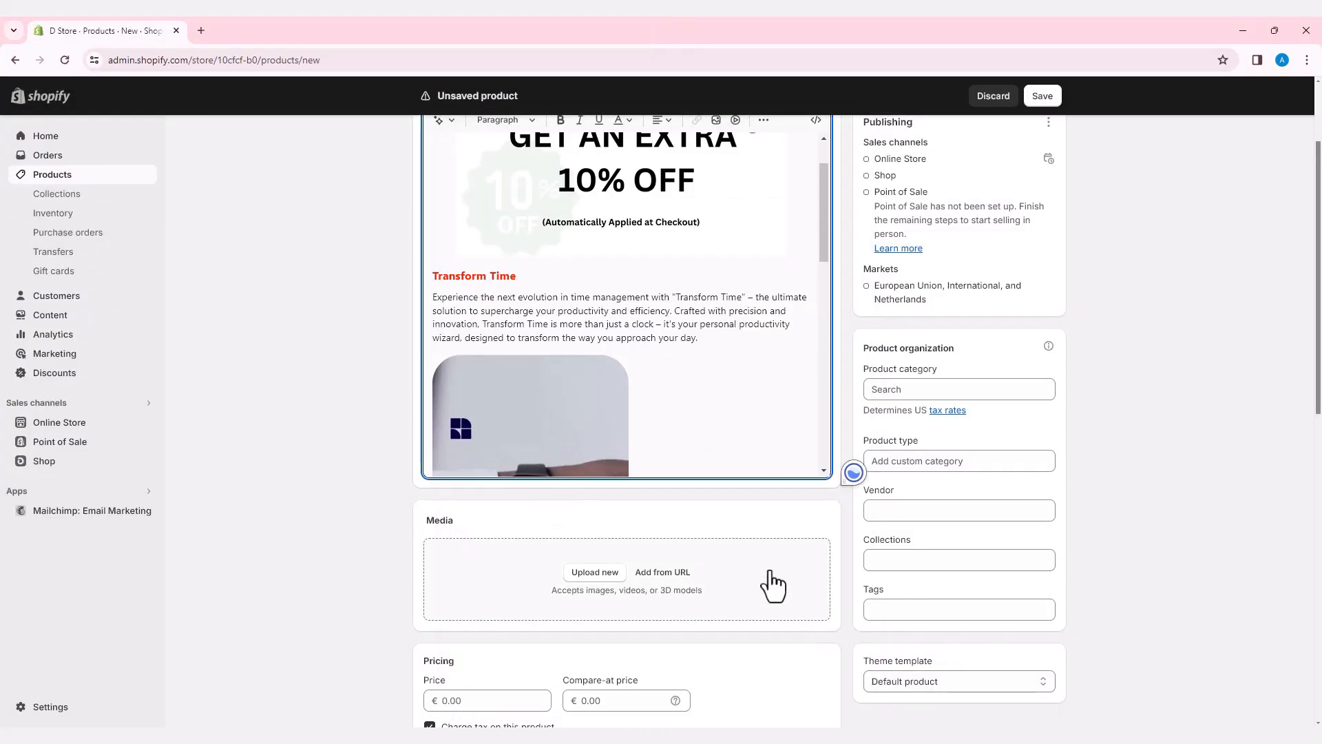
Center the watch image below the description's opening paragraph.
left_click(520, 372)
left_click(662, 120)
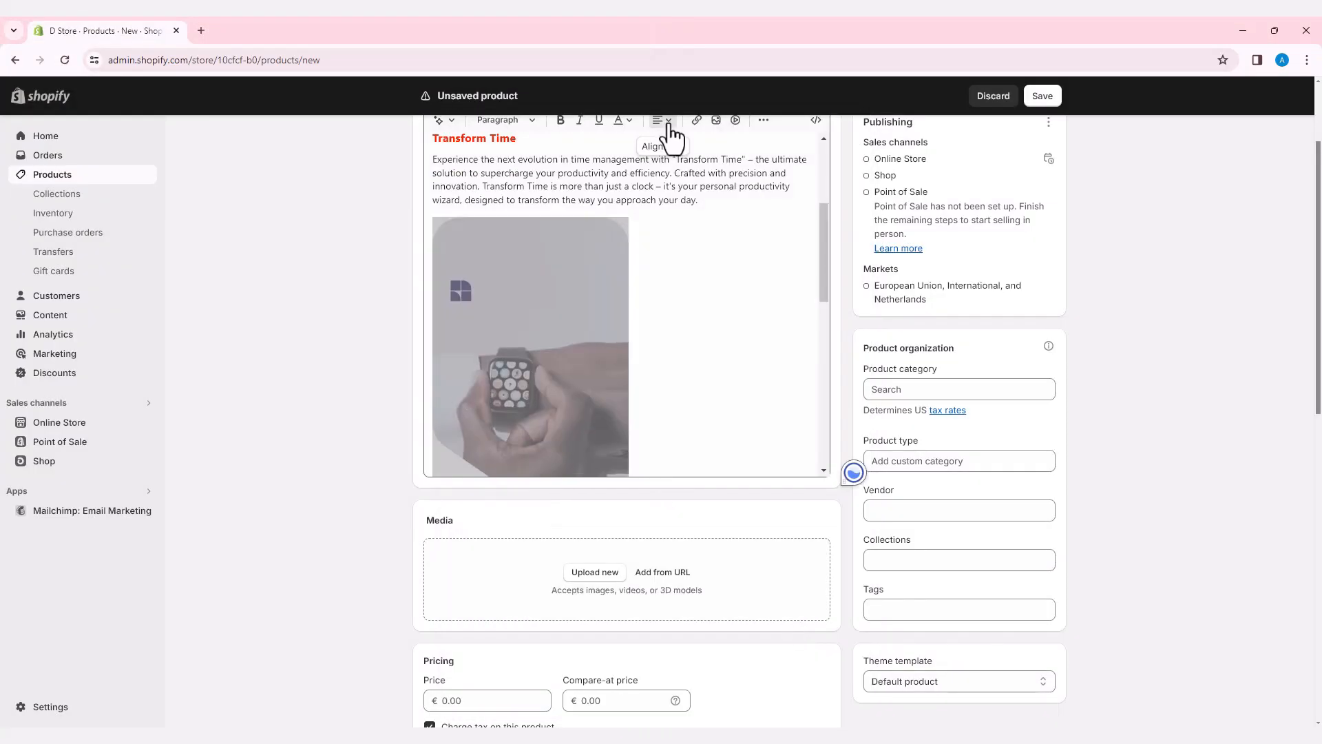
left_click(663, 142)
scroll(764, 323, "up", 2)
Upload Product3.gif, insert it on a new line below the "Customizable Goals" paragraph and center it.
scroll(763, 323, "down", 5)
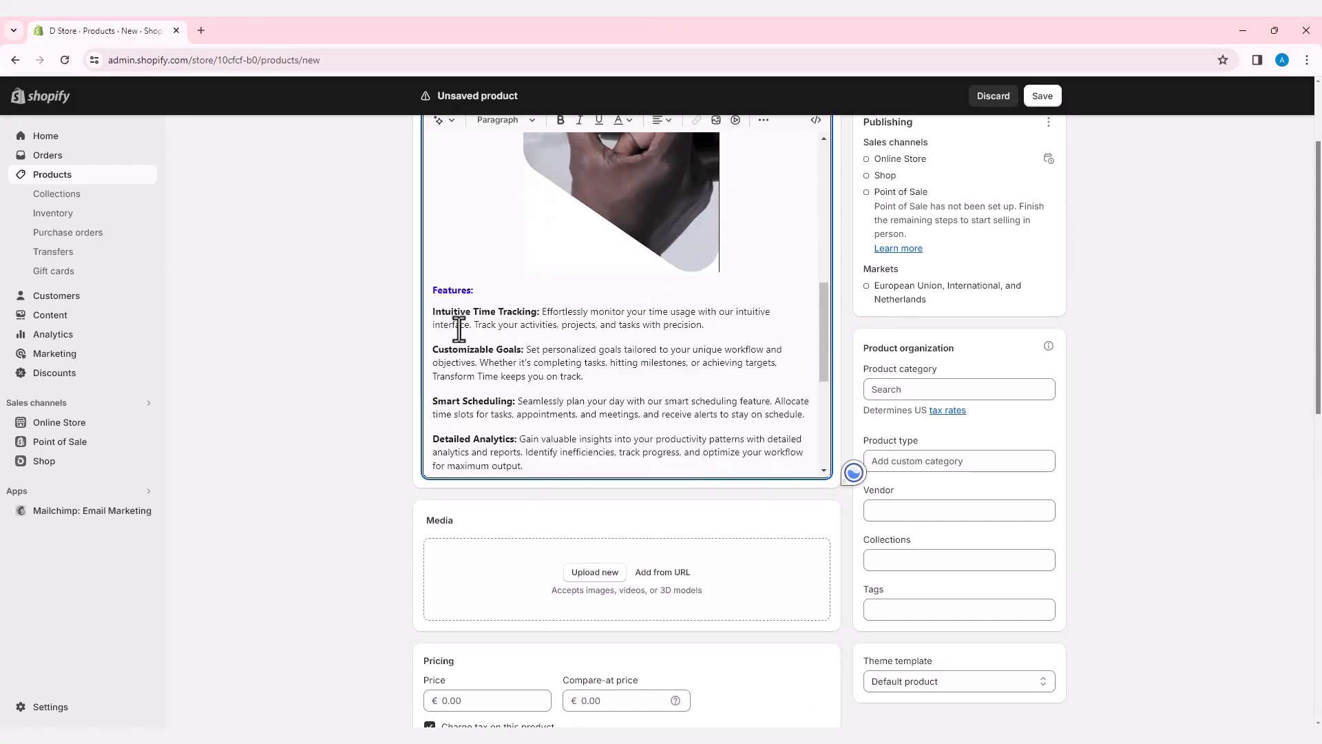
left_click(590, 378)
key("Return")
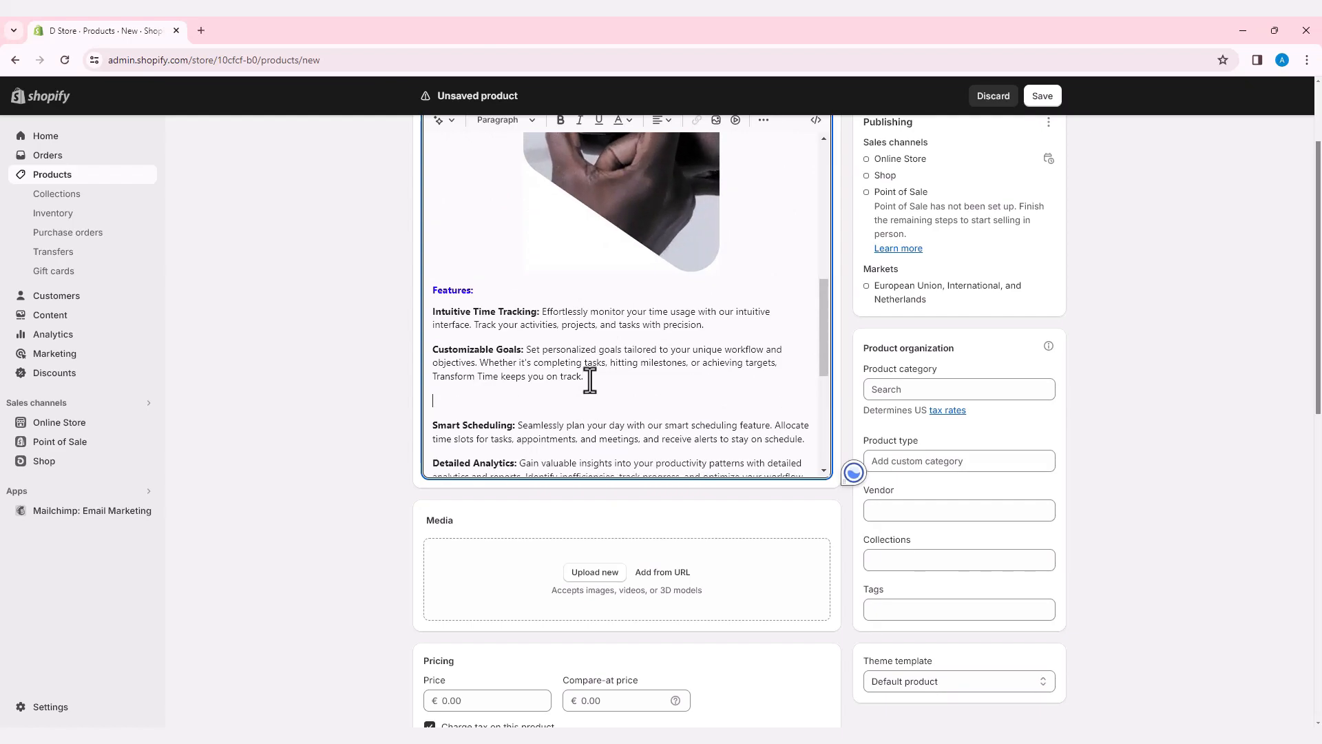
left_click(716, 121)
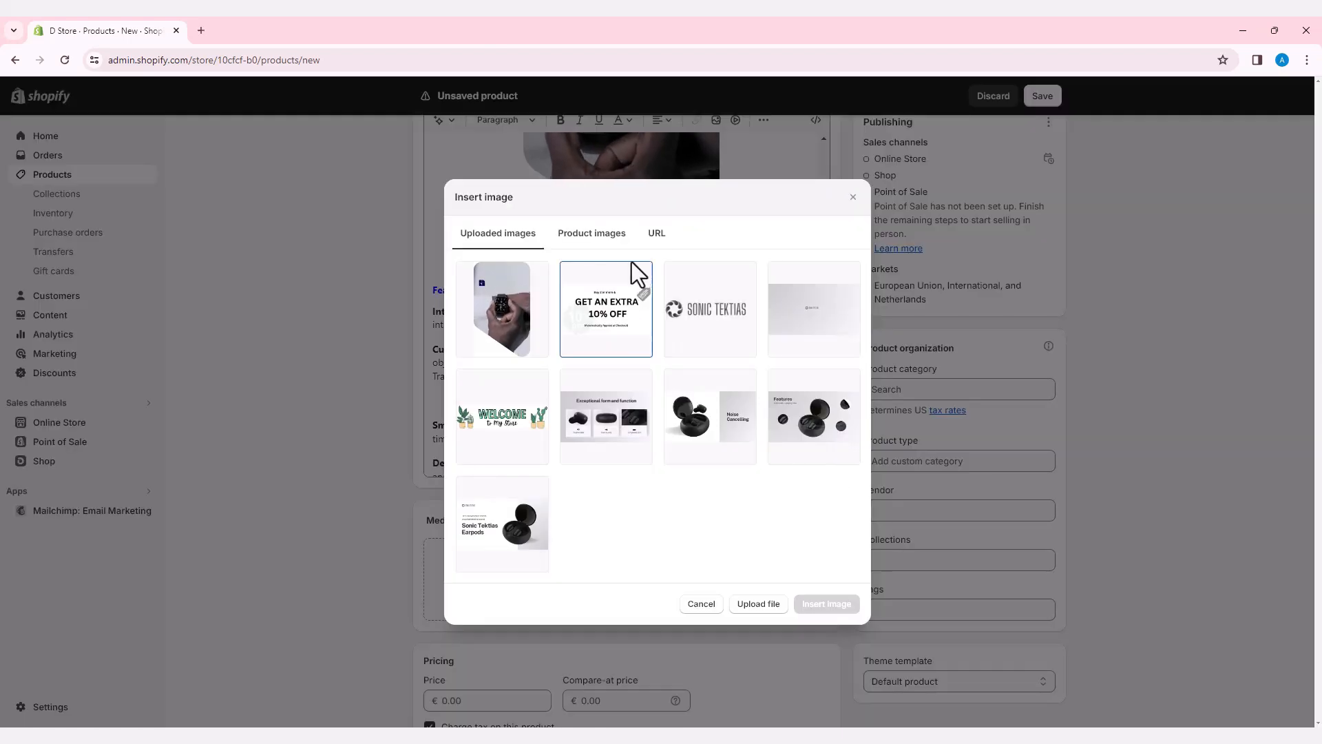
left_click(756, 606)
left_click(387, 236)
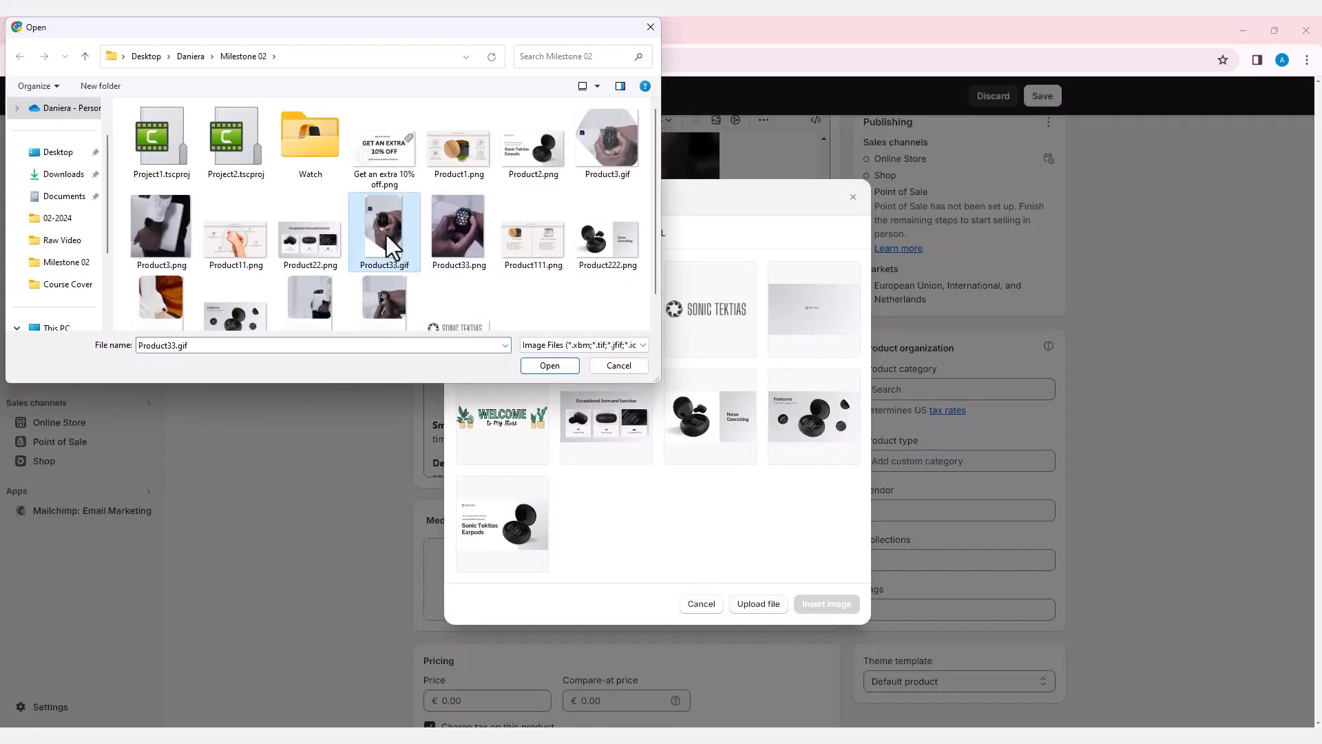
left_click(617, 143)
left_click(555, 365)
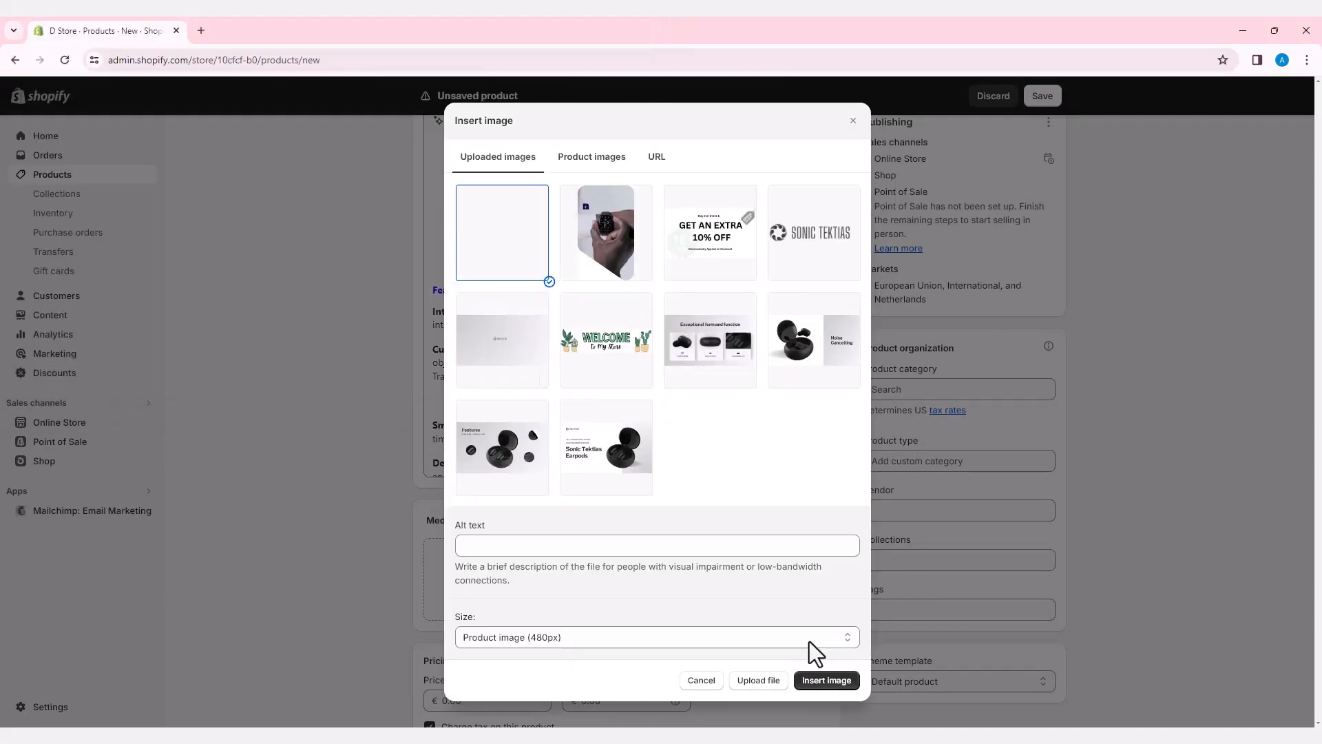
left_click(823, 678)
scroll(655, 207, "down", 5)
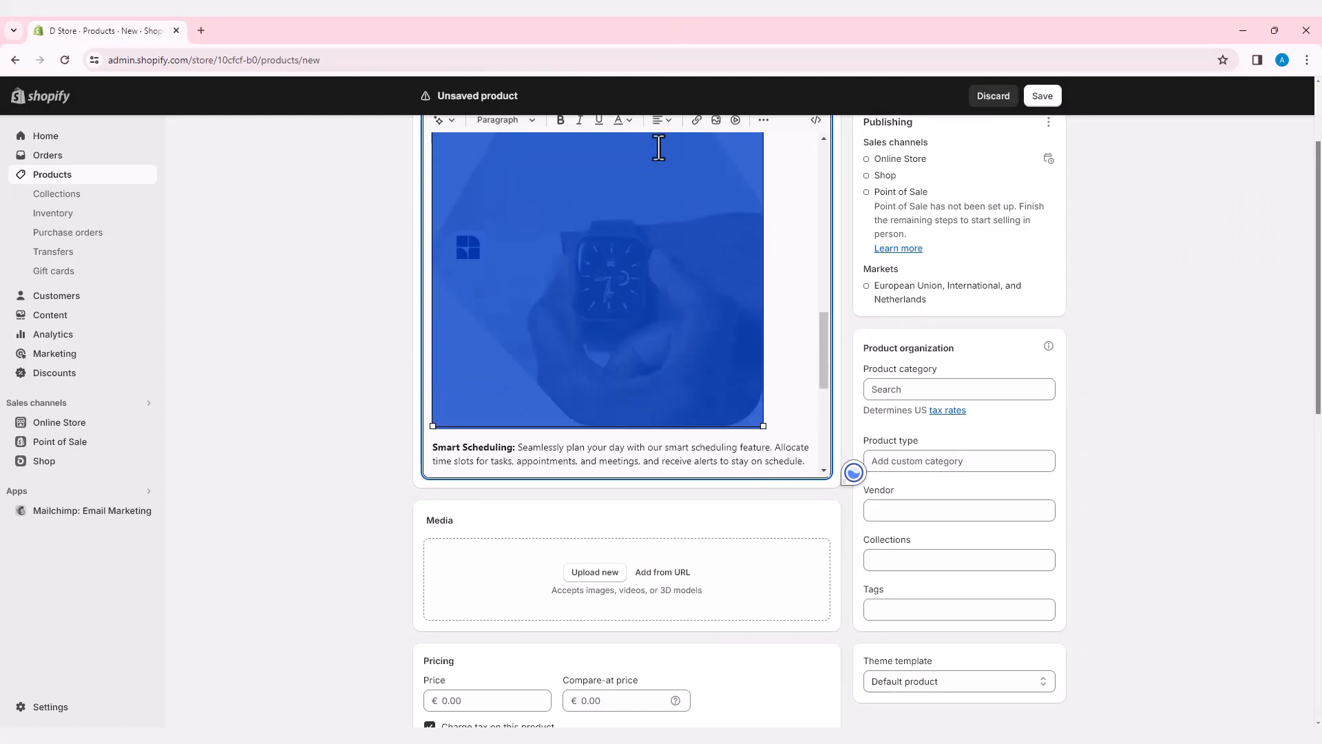
Upload the watch GIF captioned "Easy and quick notifications at your fingertips" and insert it, centered, below the "Detailed Analytics" paragraph.
left_click(716, 121)
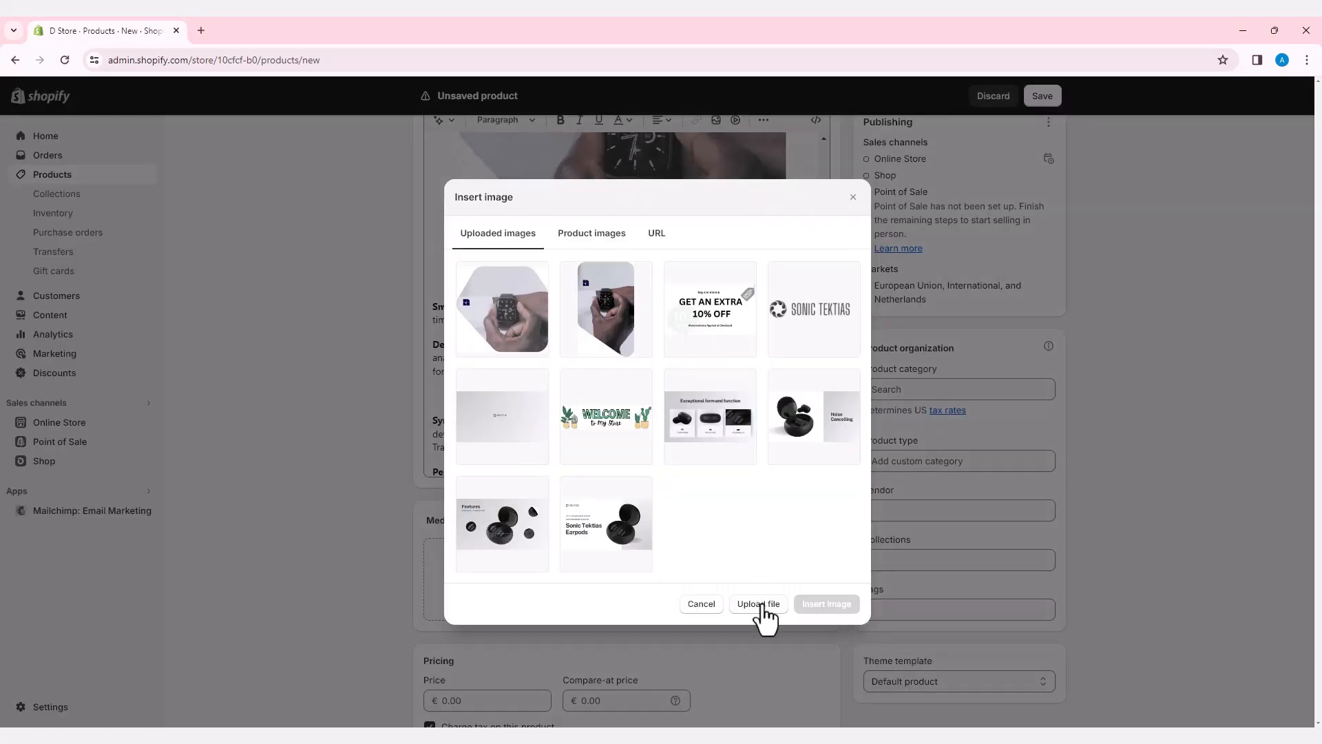
left_click(760, 615)
left_click(420, 303)
left_click(551, 365)
double_click(510, 348)
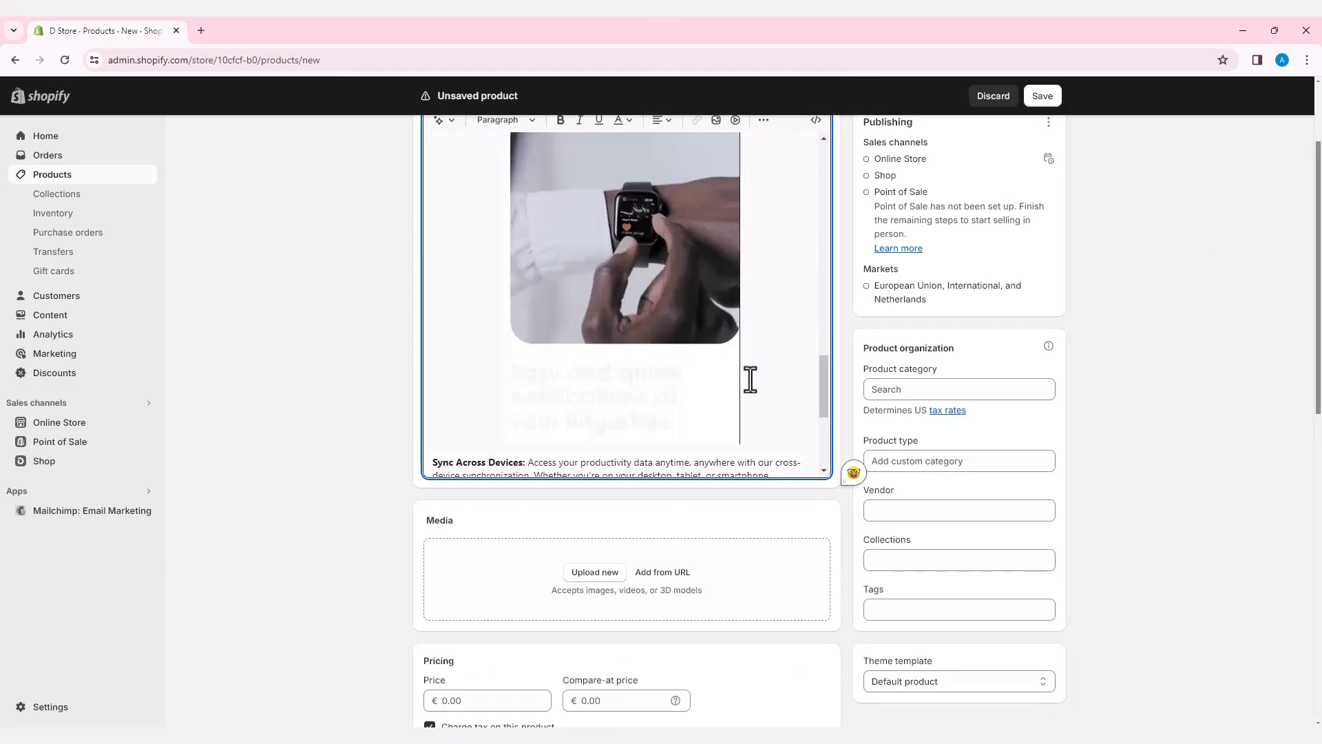
Upload Product3333.gif, insert it below the "Sync Across Devices" paragraph and center it.
scroll(691, 362, "down", 3)
left_click(716, 120)
left_click(758, 603)
left_click(304, 296)
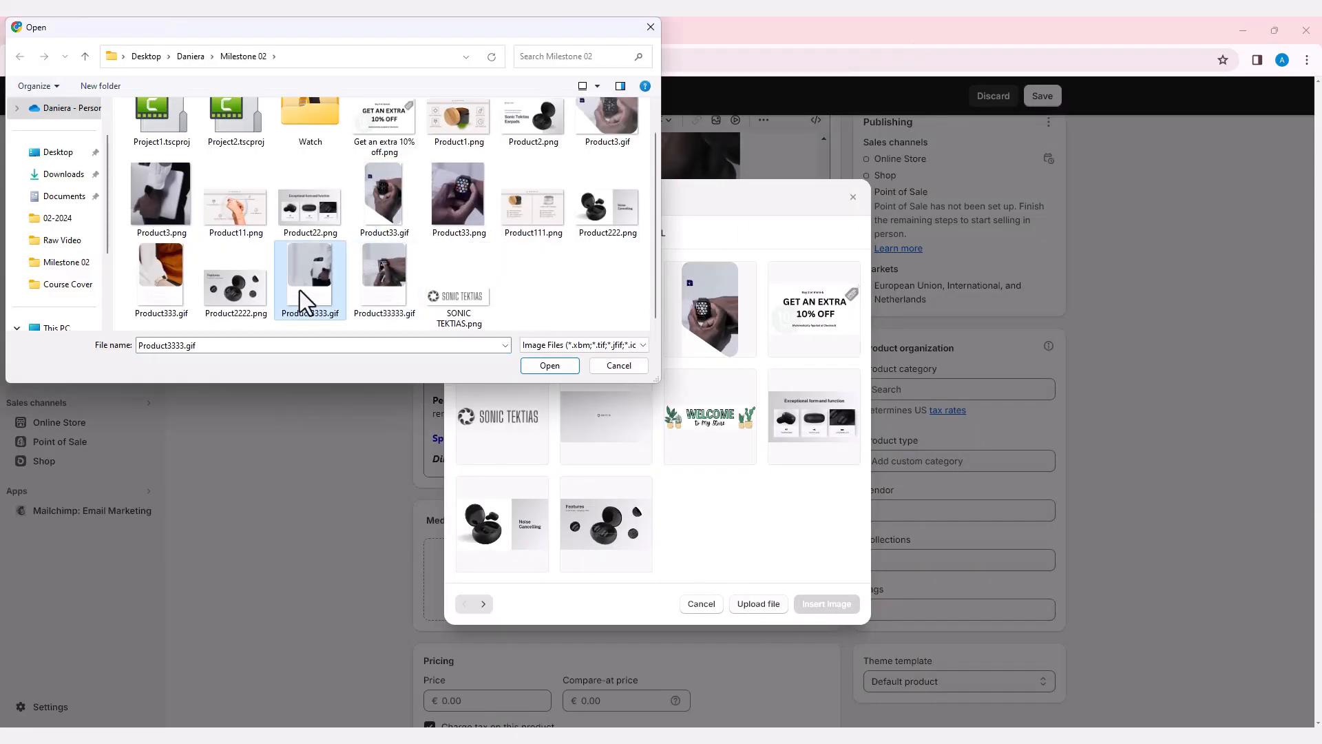
double_click(304, 295)
left_click(837, 675)
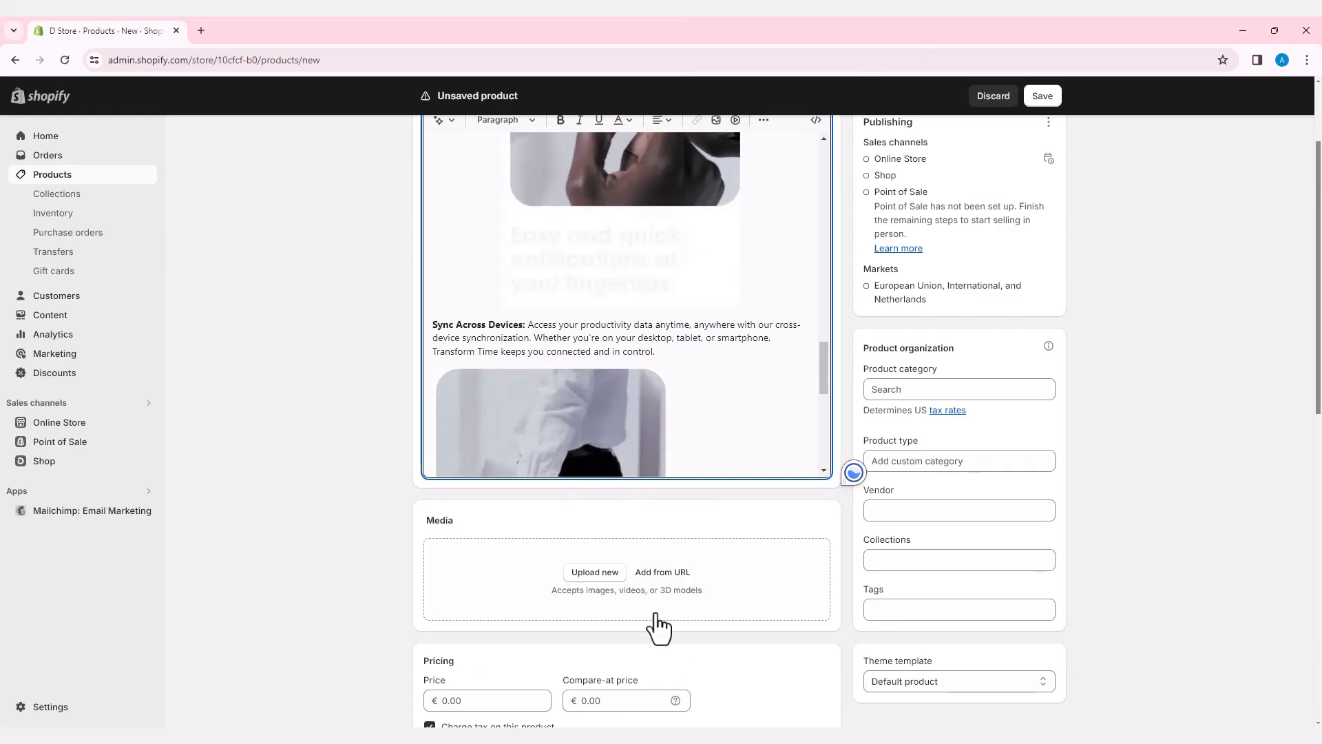
scroll(655, 206, "down", 10)
Upload Product333.gif, insert it below the "Personalized Reminders" paragraph and center it.
left_click(716, 119)
left_click(758, 604)
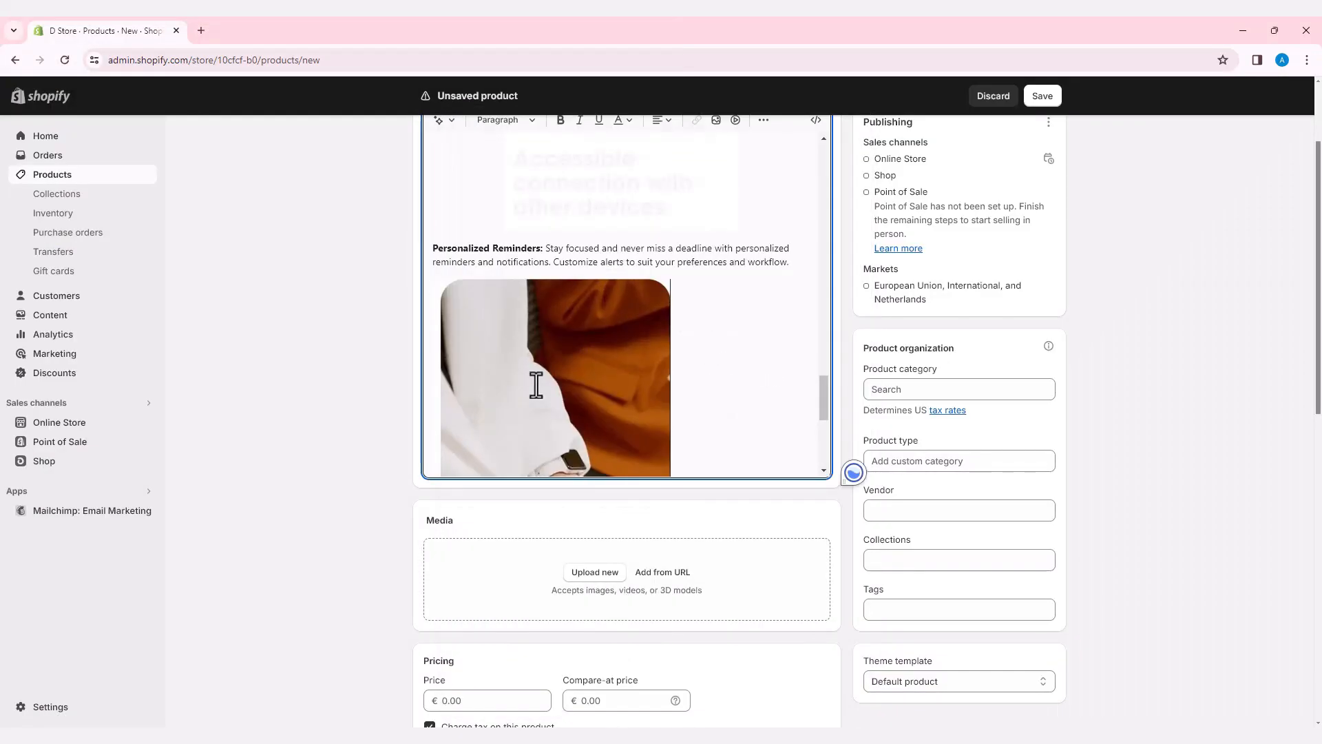
left_click(661, 120)
left_click(671, 161)
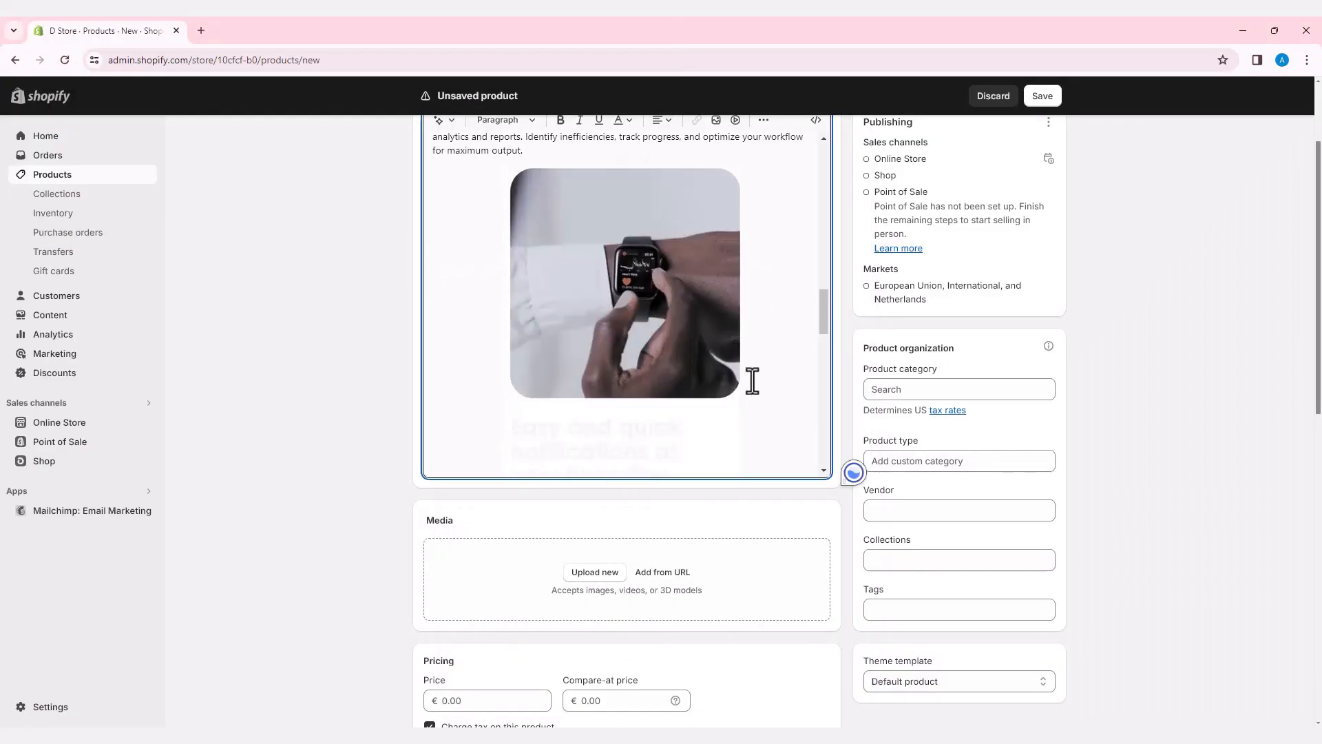
Review the finished description's images and formatting down to its closing line, then the Media section.
scroll(744, 378, "up", 10)
scroll(575, 409, "down", 5)
scroll(575, 409, "down", 5)
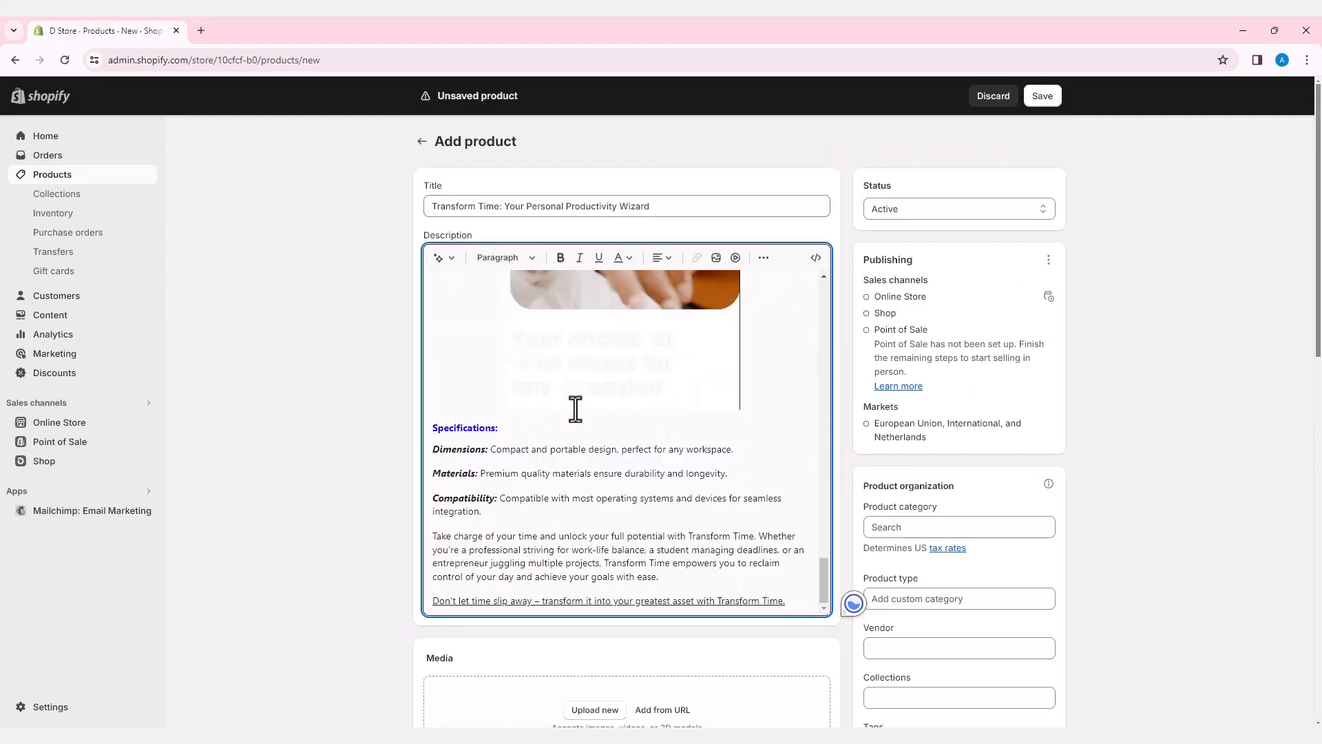
scroll(392, 441, "down", 4)
scroll(393, 441, "down", 2)
scroll(392, 441, "down", 1)
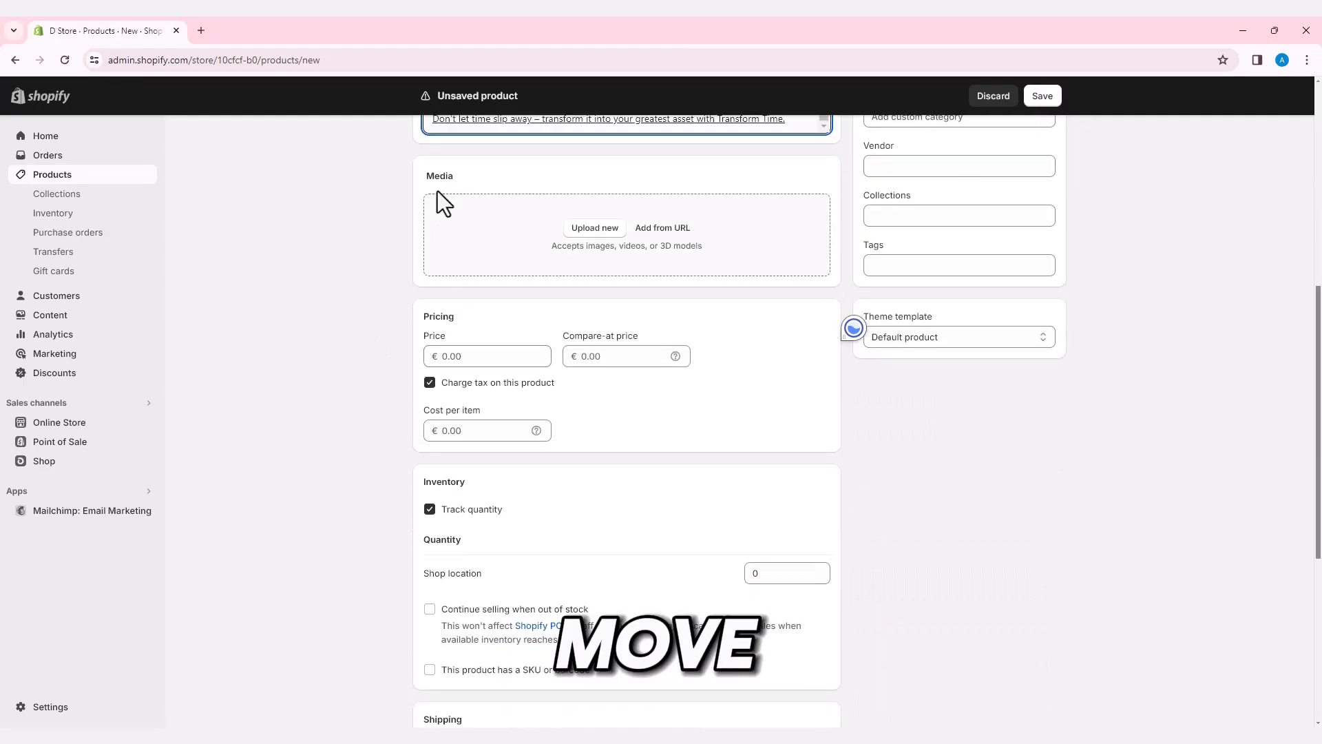
left_click_drag(424, 175, 465, 177)
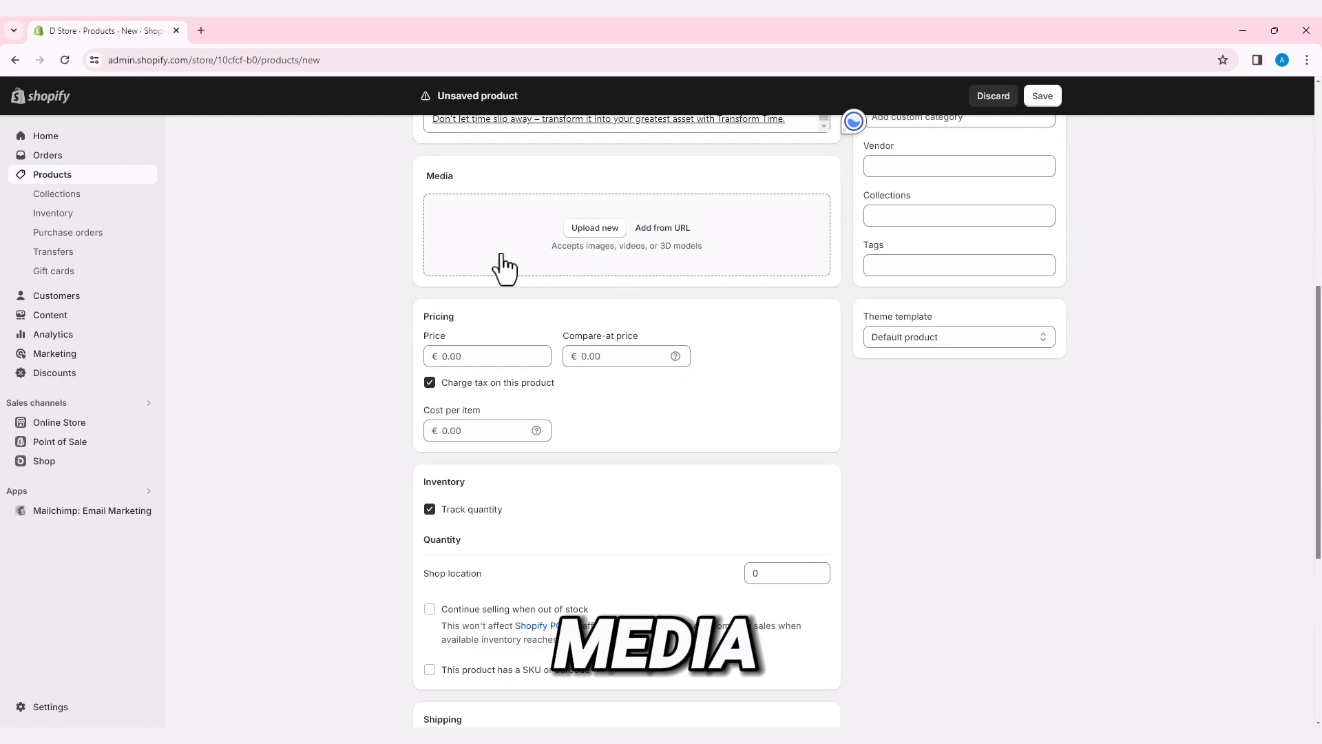
Upload 1.png, 2.png, 3.png, 4.png and 5.png from the Watch folder to the product's media.
left_click(597, 231)
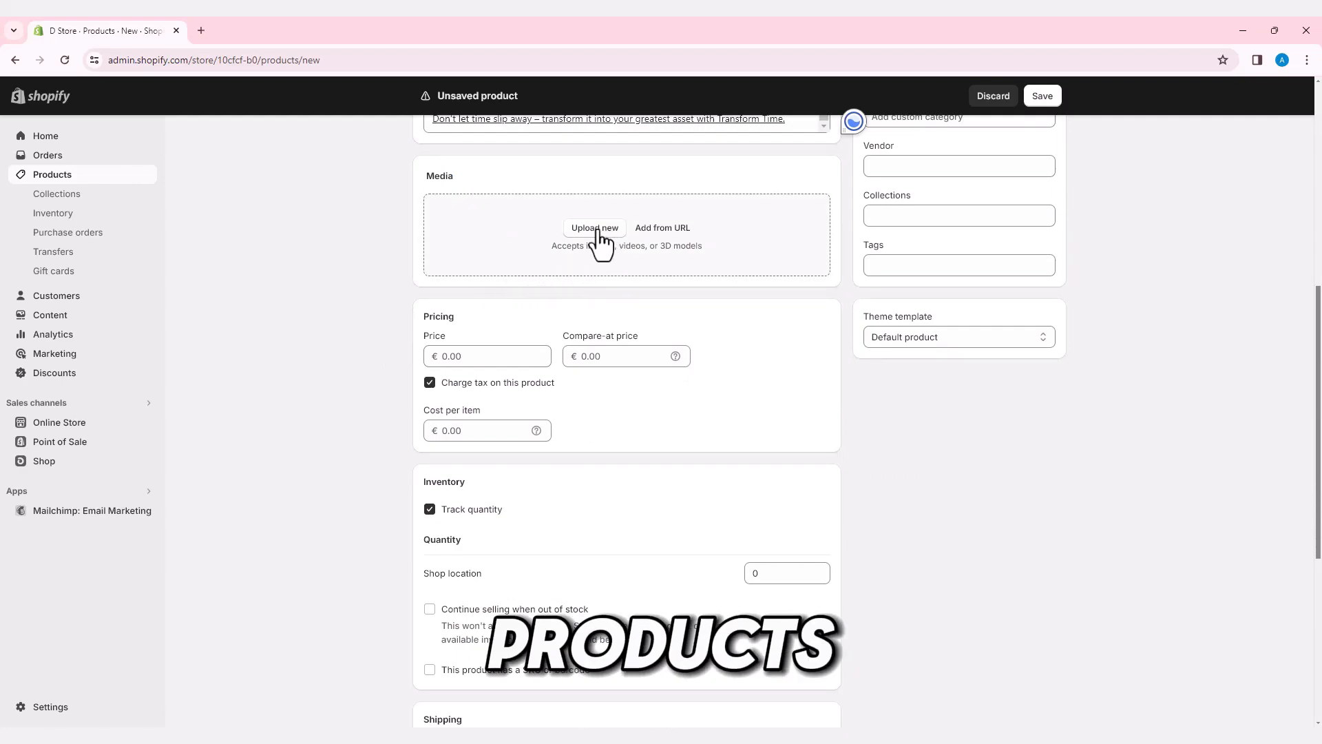
left_click(597, 230)
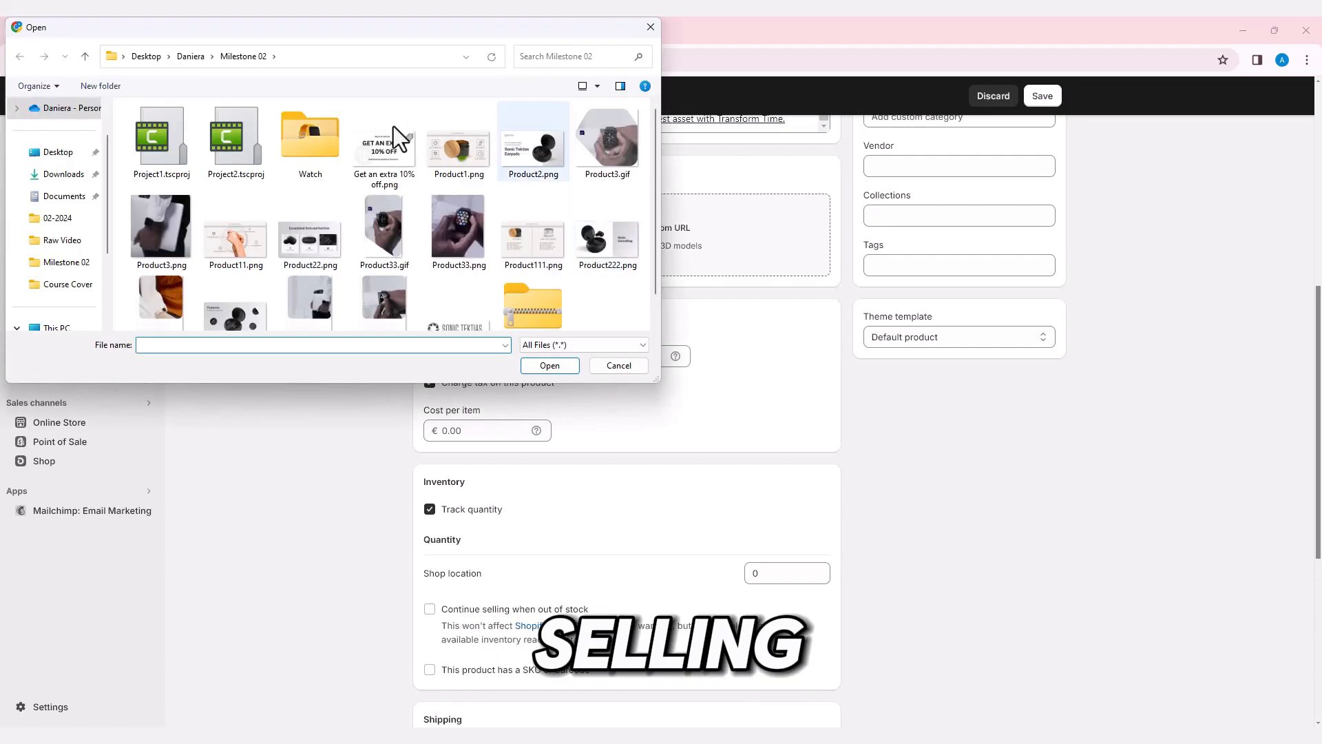
double_click(304, 147)
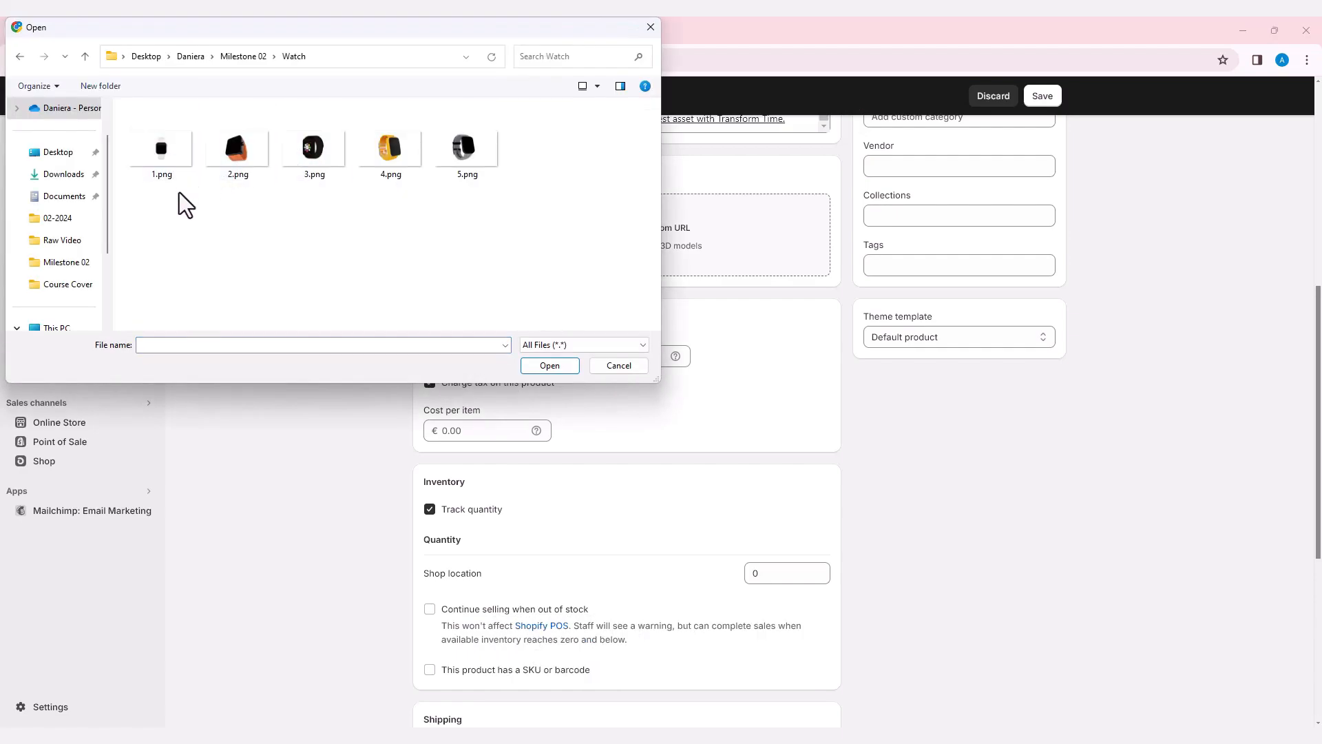
left_click_drag(162, 195, 507, 177)
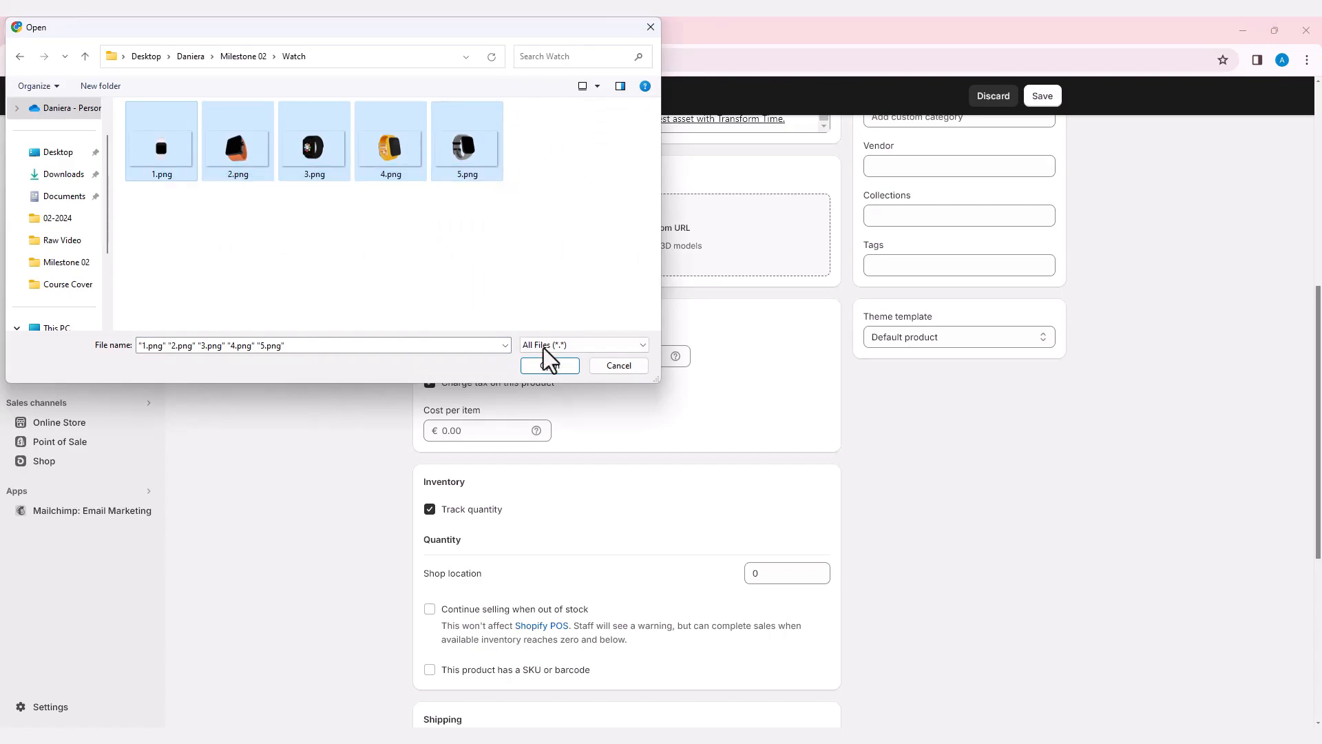
left_click(550, 365)
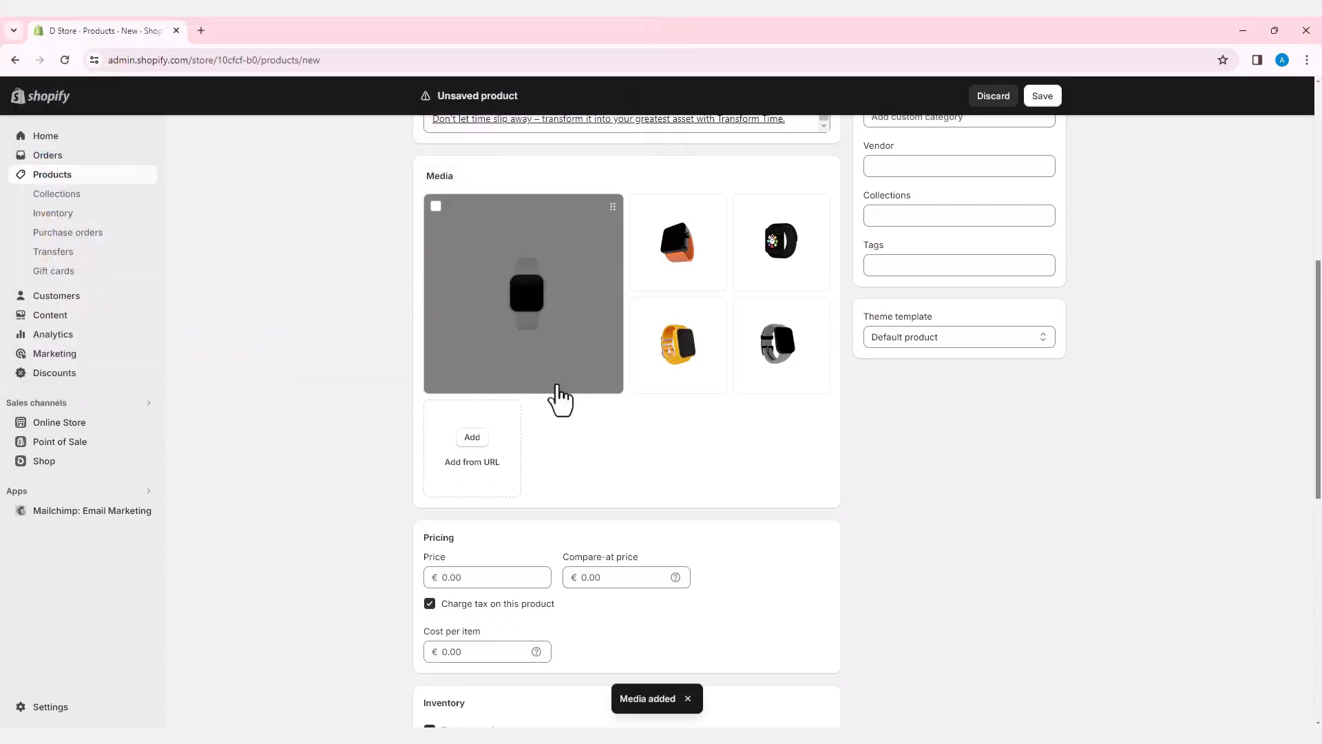
Add Product3.png and Product33.png from the Milestone 02 folder to the media and move them ahead of the other images, with Product33.png first.
left_click(477, 449)
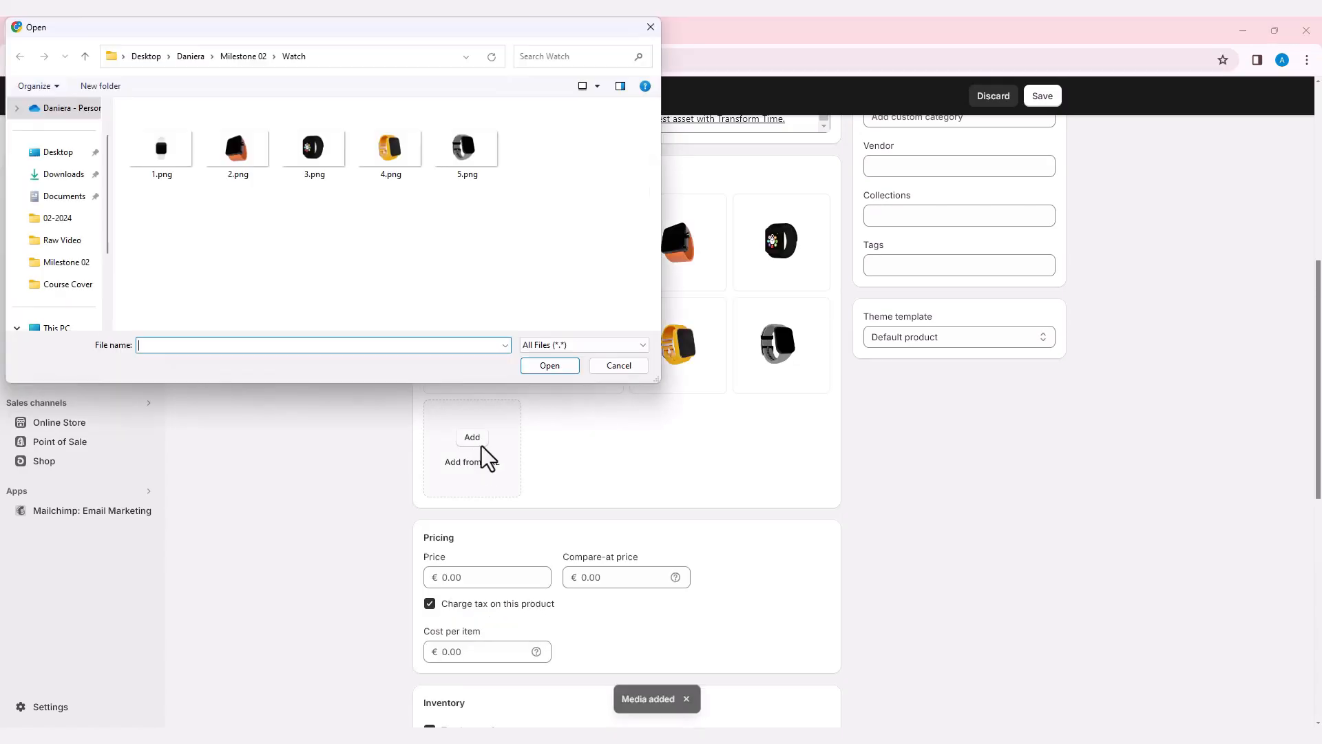
left_click(90, 59)
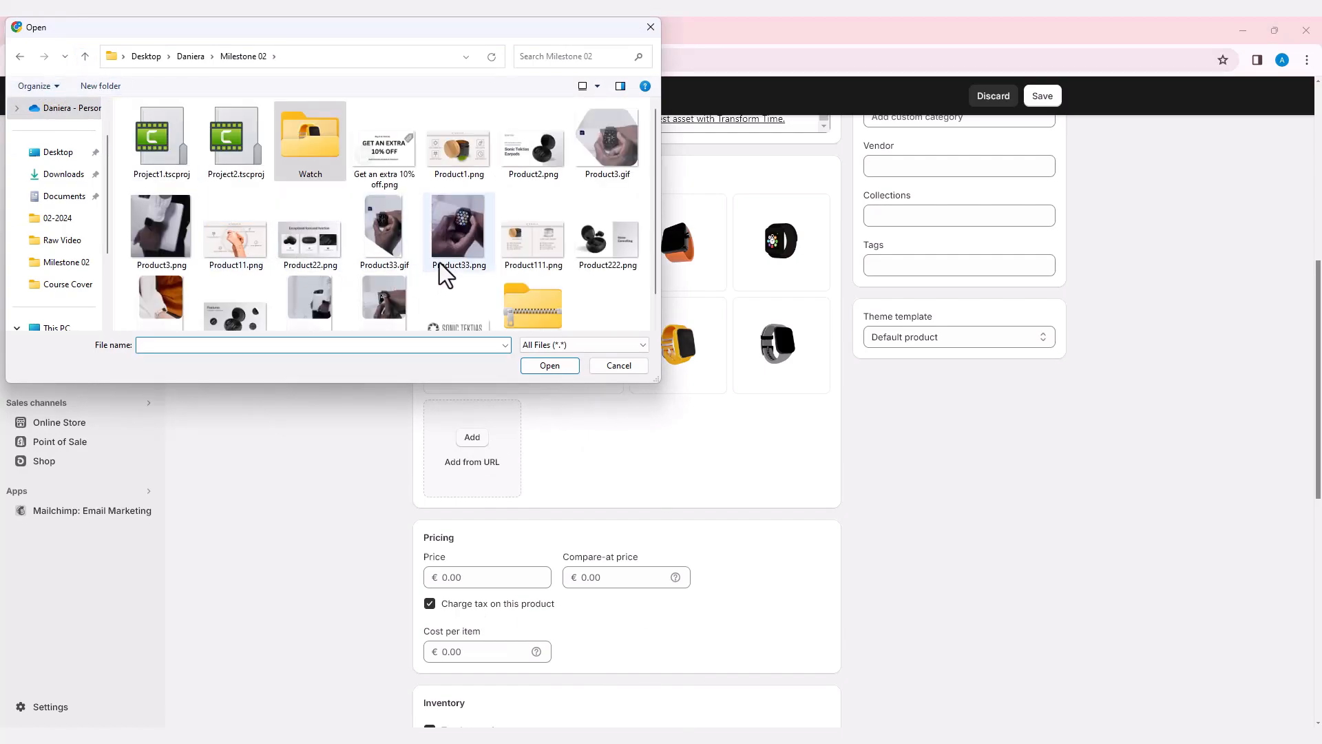
left_click(150, 237)
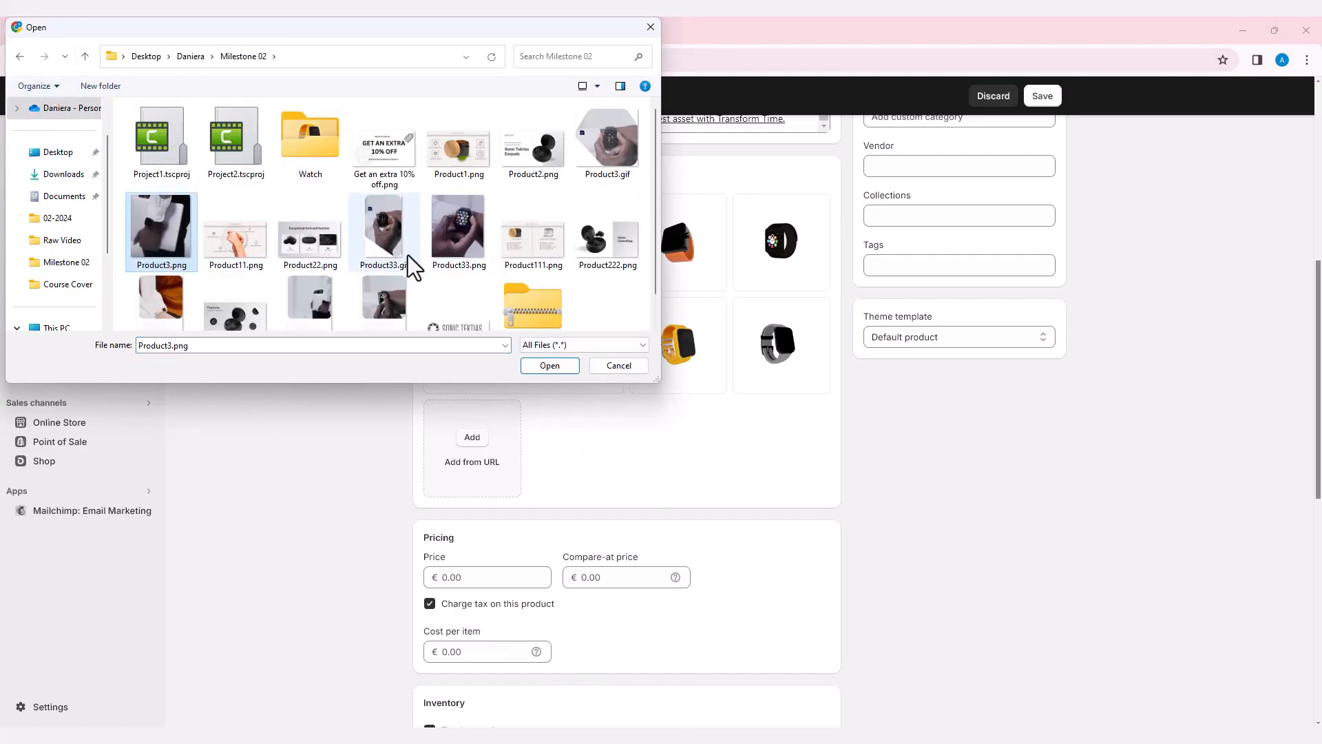
left_click(450, 253, "ctrl")
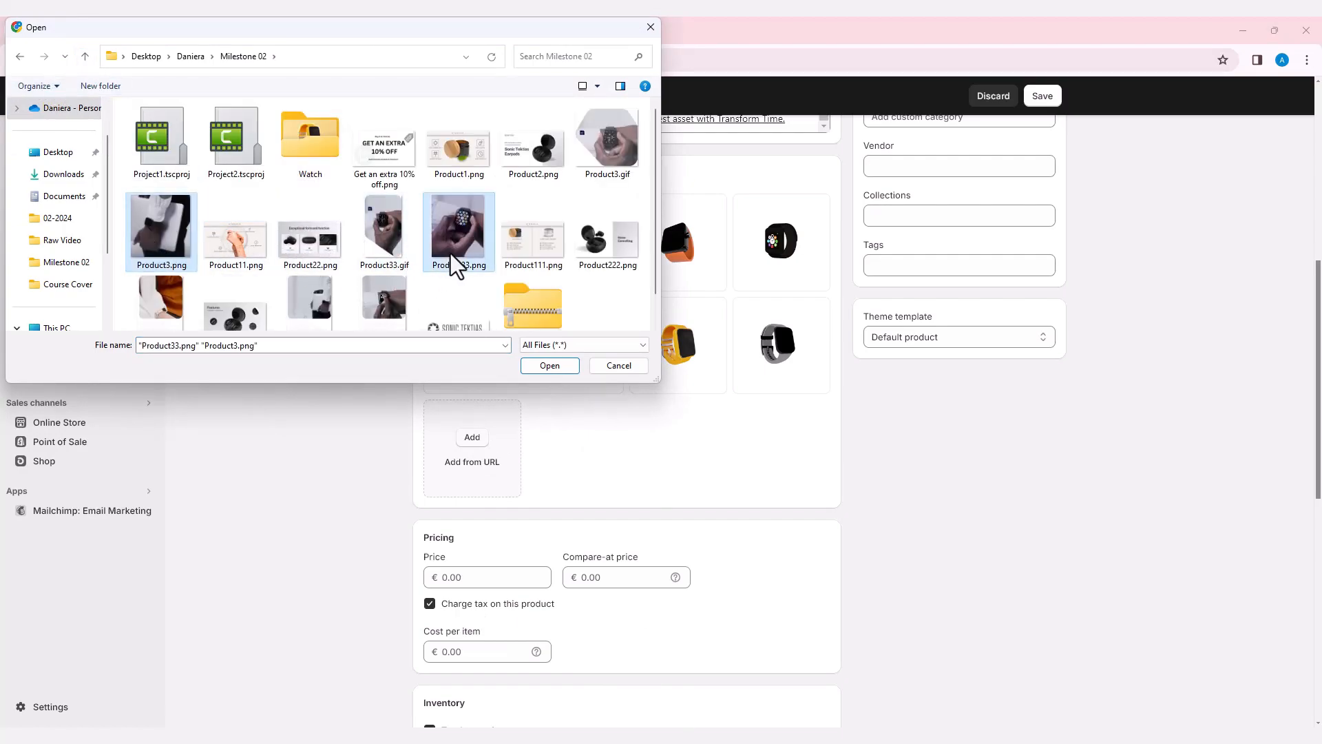
left_click(549, 366)
left_click_drag(575, 455, 378, 399)
left_click_drag(582, 482, 660, 272)
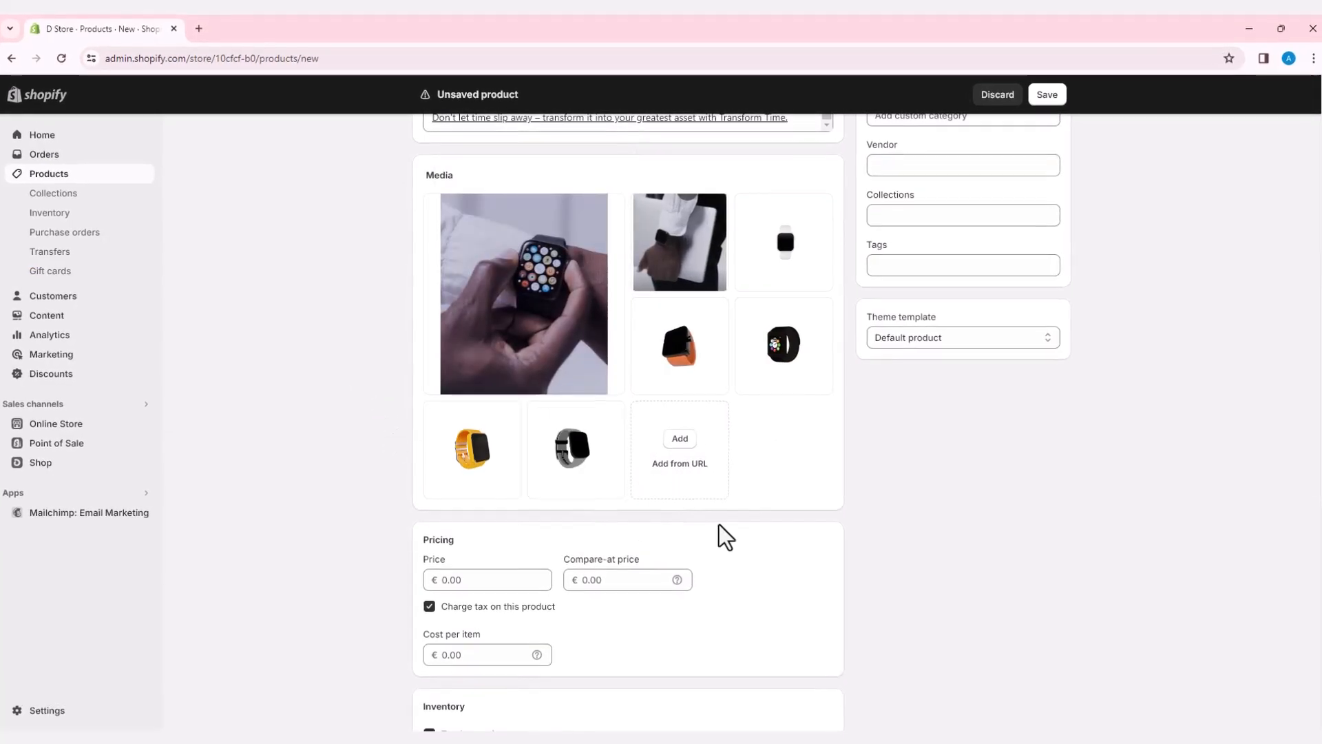
Set the product's price to €59.99, its compare-at price to €79.99 and its cost per item to €20.
scroll(730, 517, "down", 2)
scroll(524, 448, "down", 2)
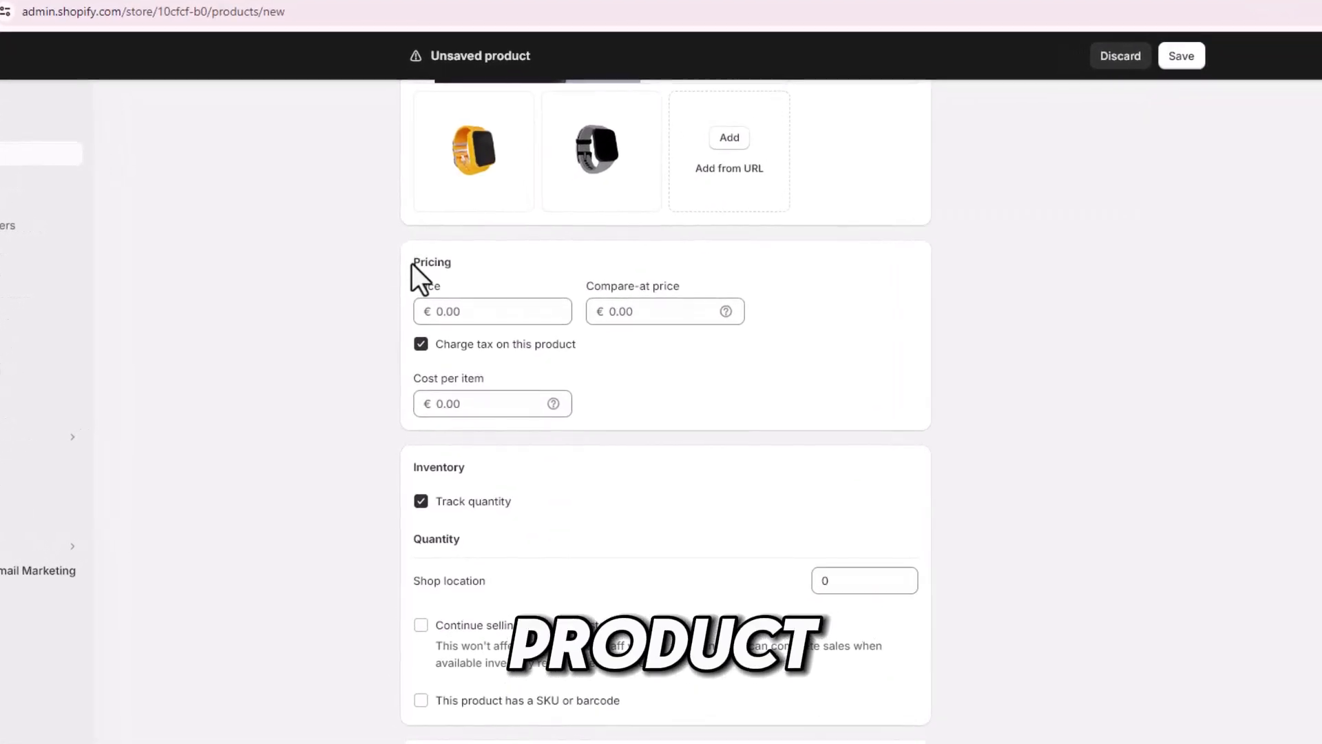
left_click(466, 311)
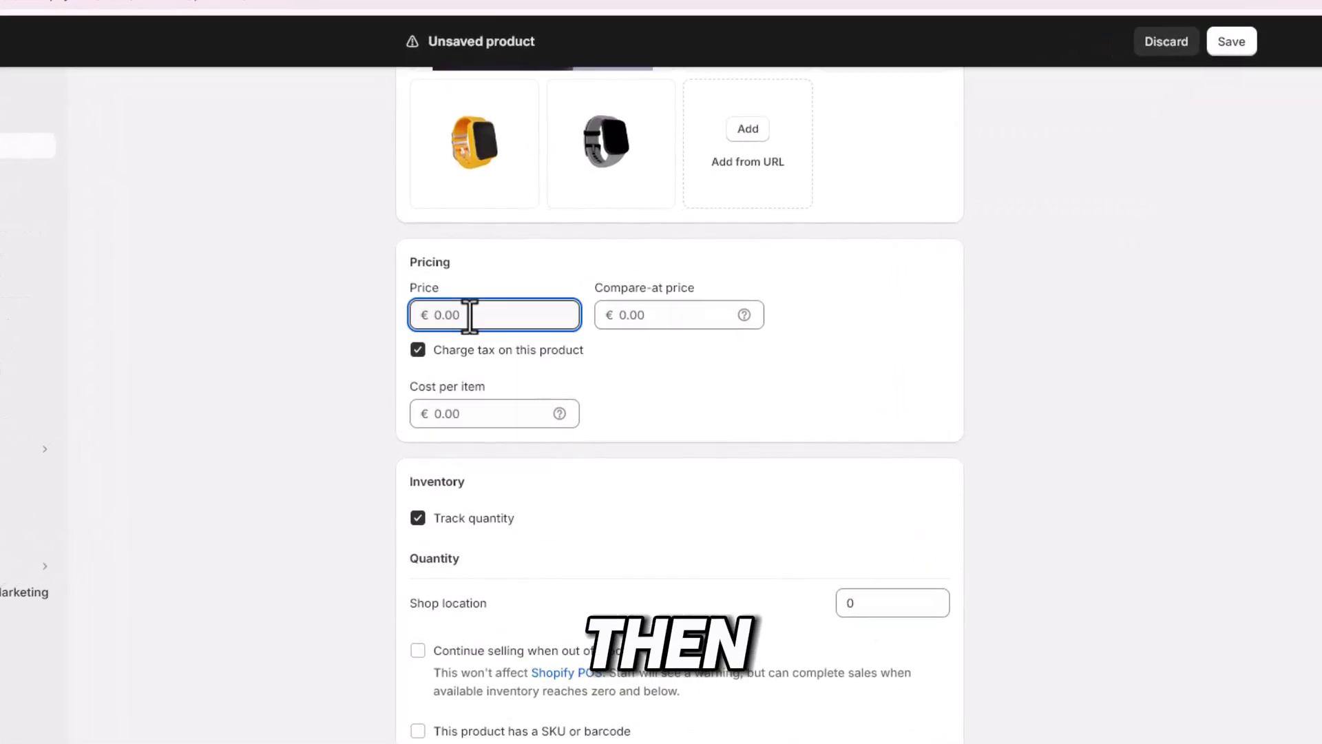
type("59.99")
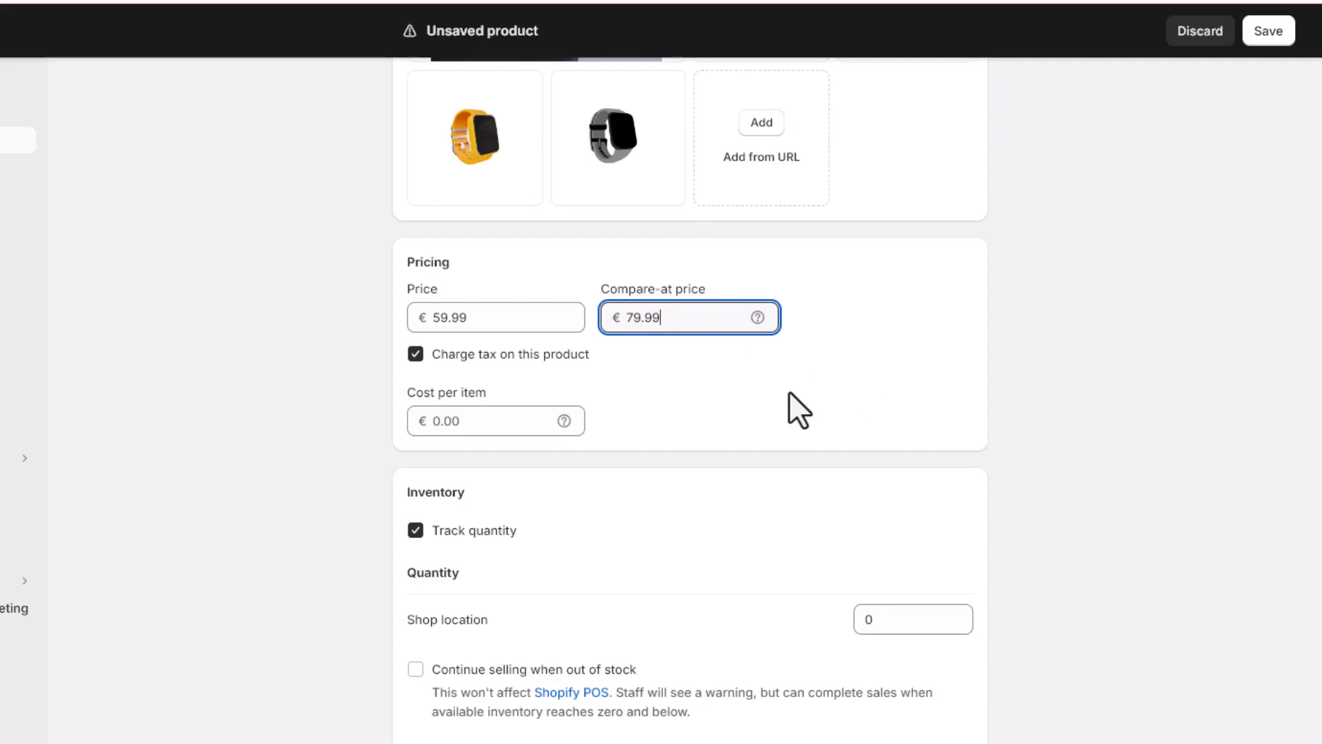
left_click(498, 421)
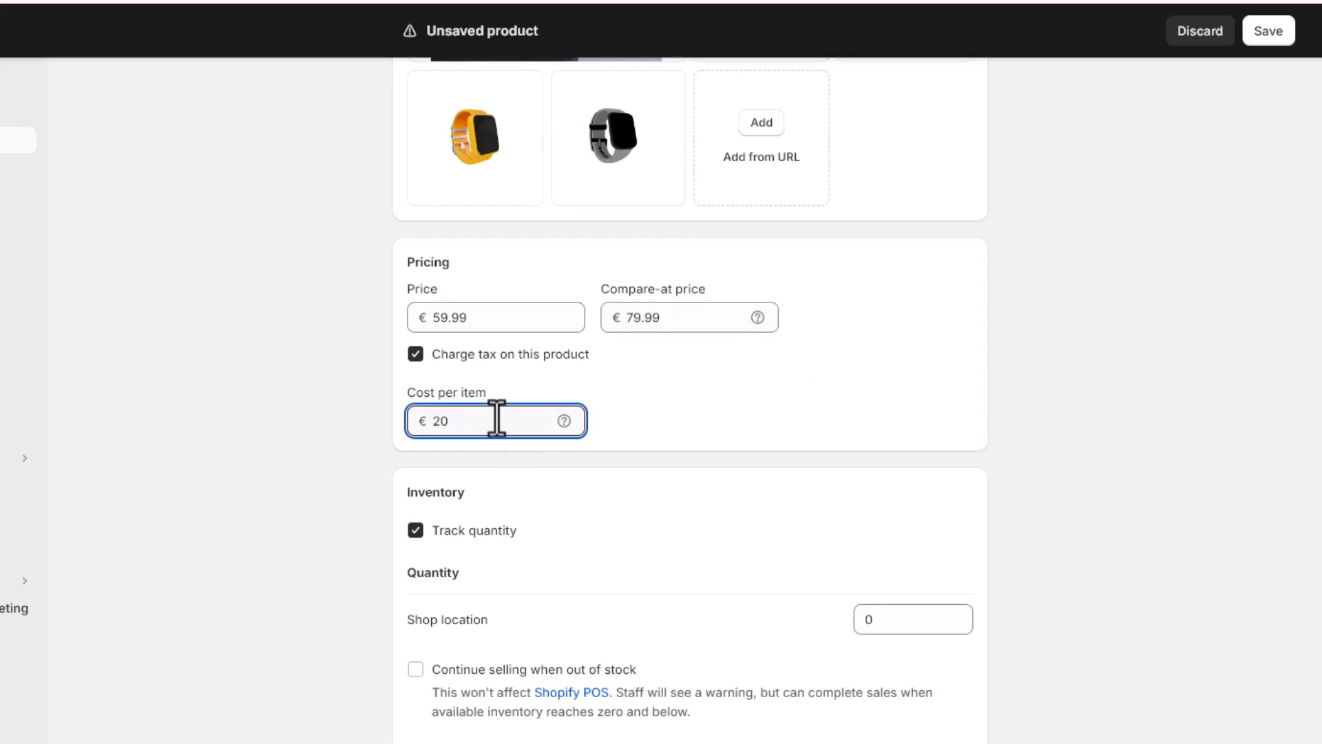
left_click(628, 420)
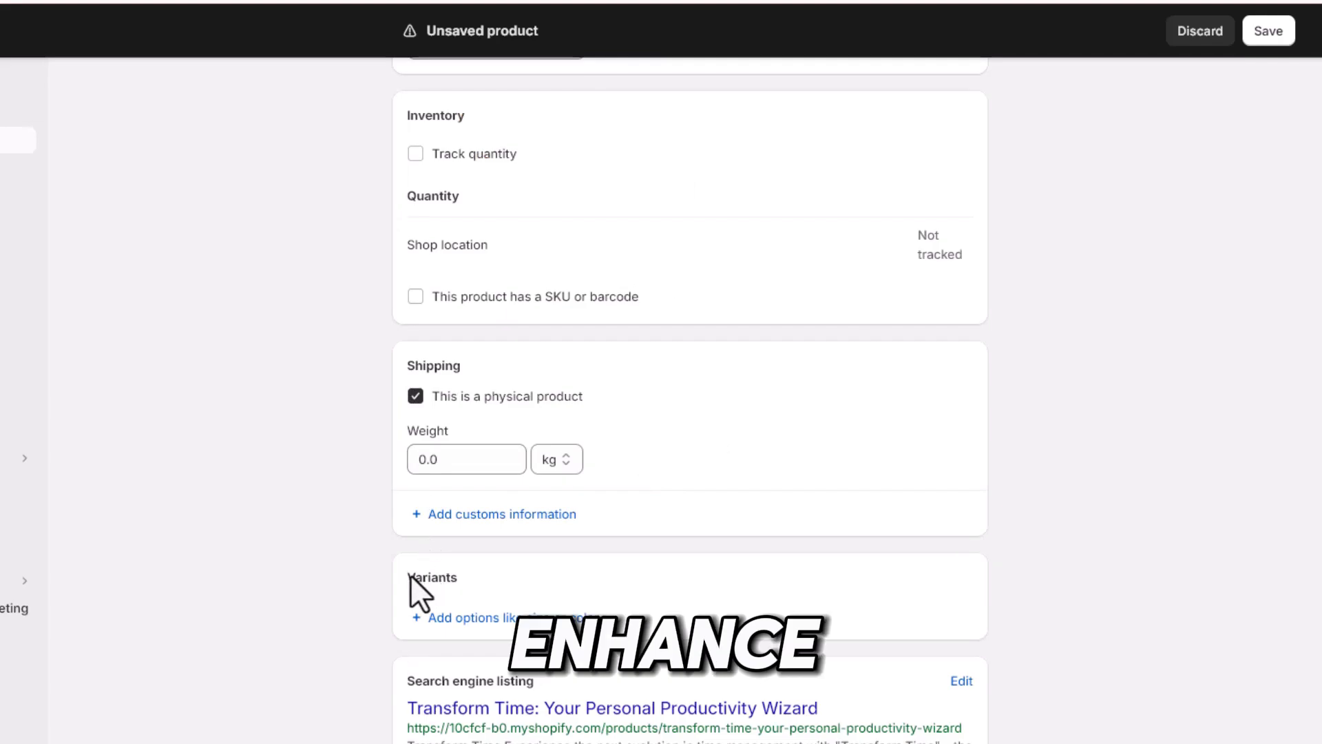
Add a variant option named Color to the product.
left_click_drag(410, 576, 456, 577)
left_click(463, 577)
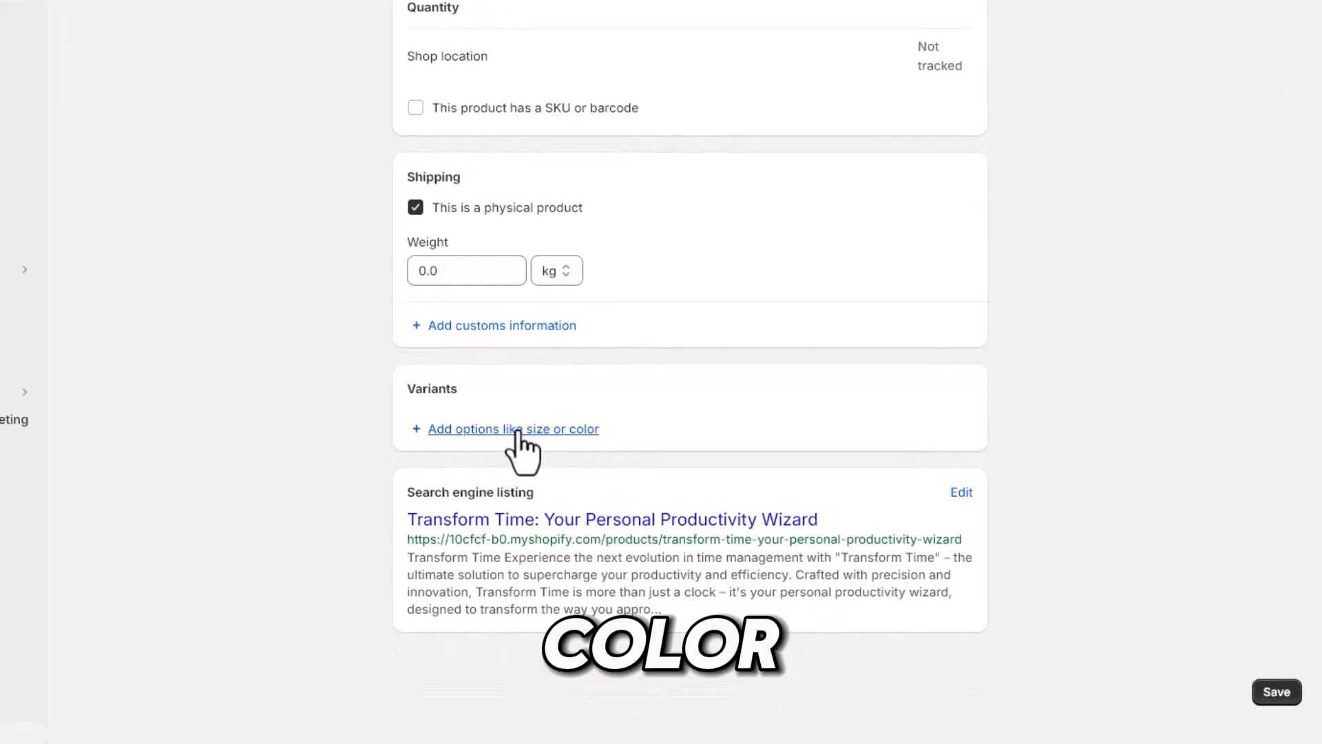
left_click(517, 429)
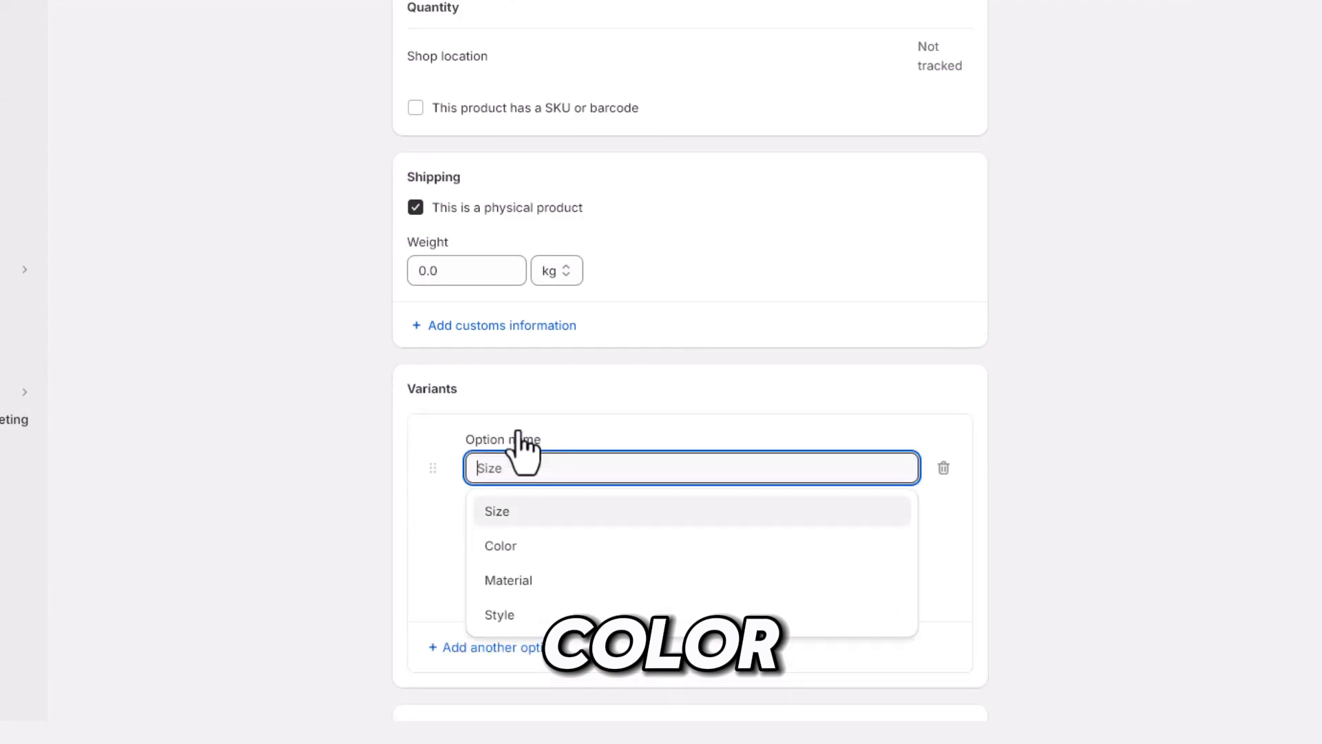
left_click(510, 547)
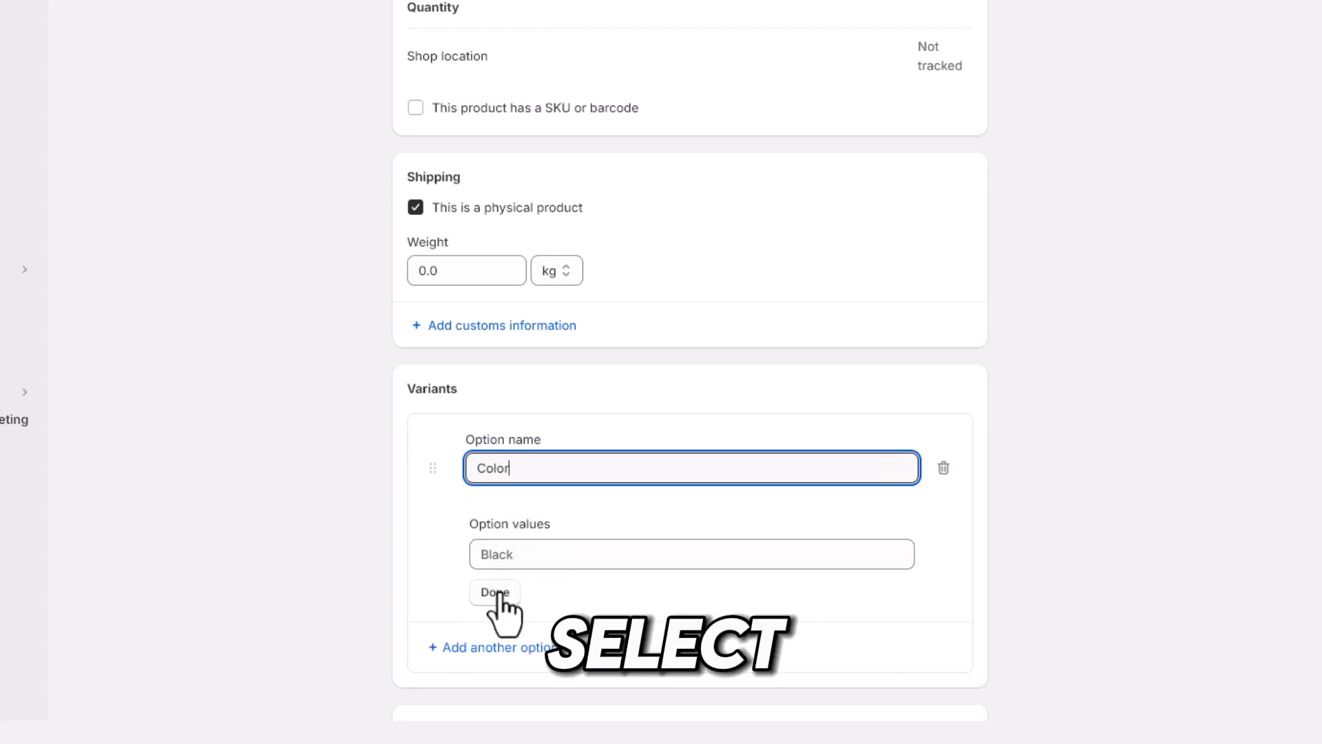
Enter Black, White, Orange, Yellow and Gray as the Color option's values and finish the option.
left_click(595, 554)
type("Black")
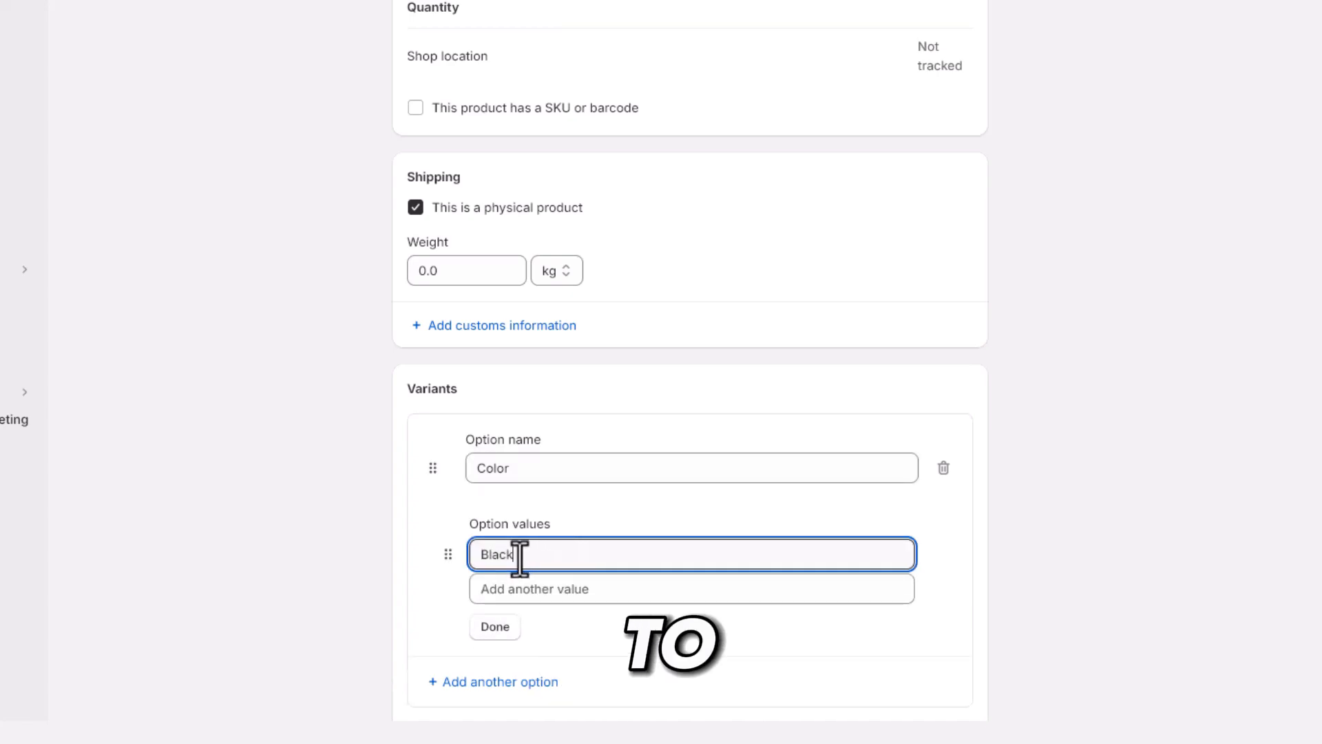
left_click(528, 596)
type("White")
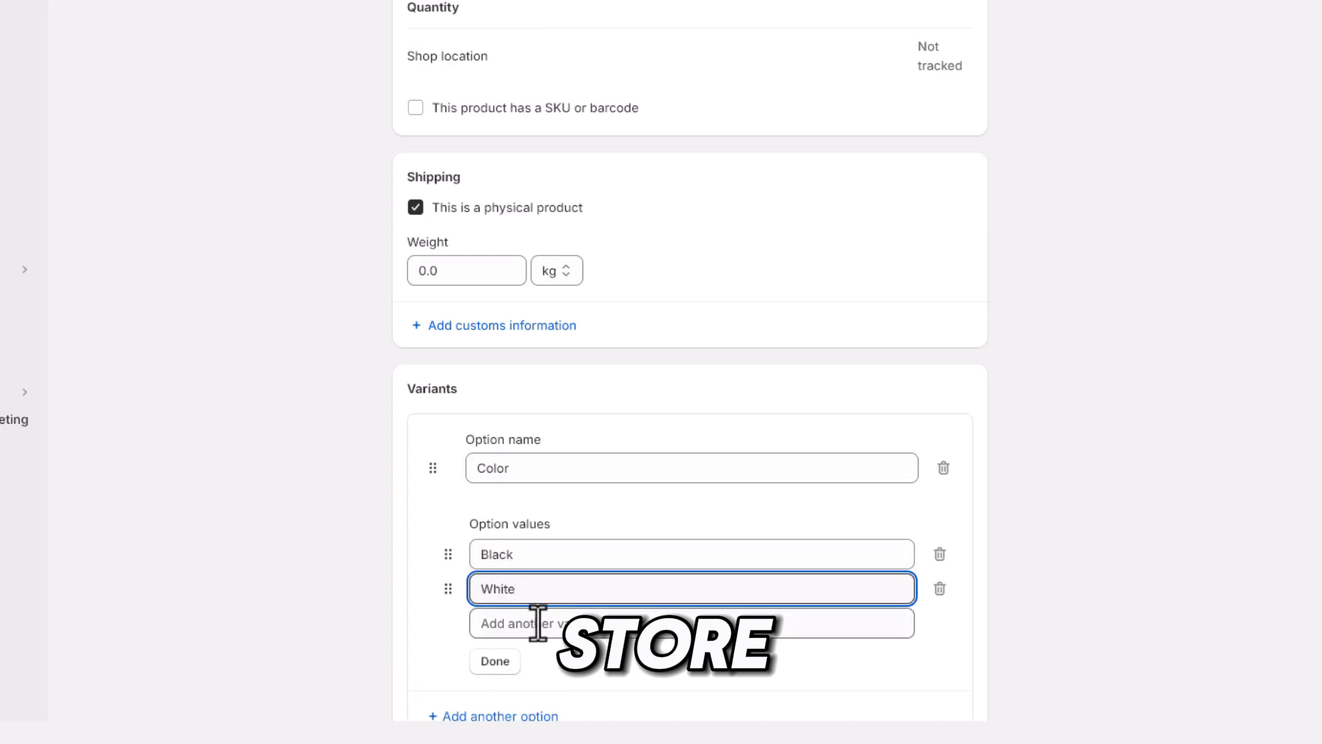
left_click(538, 623)
type("Oran")
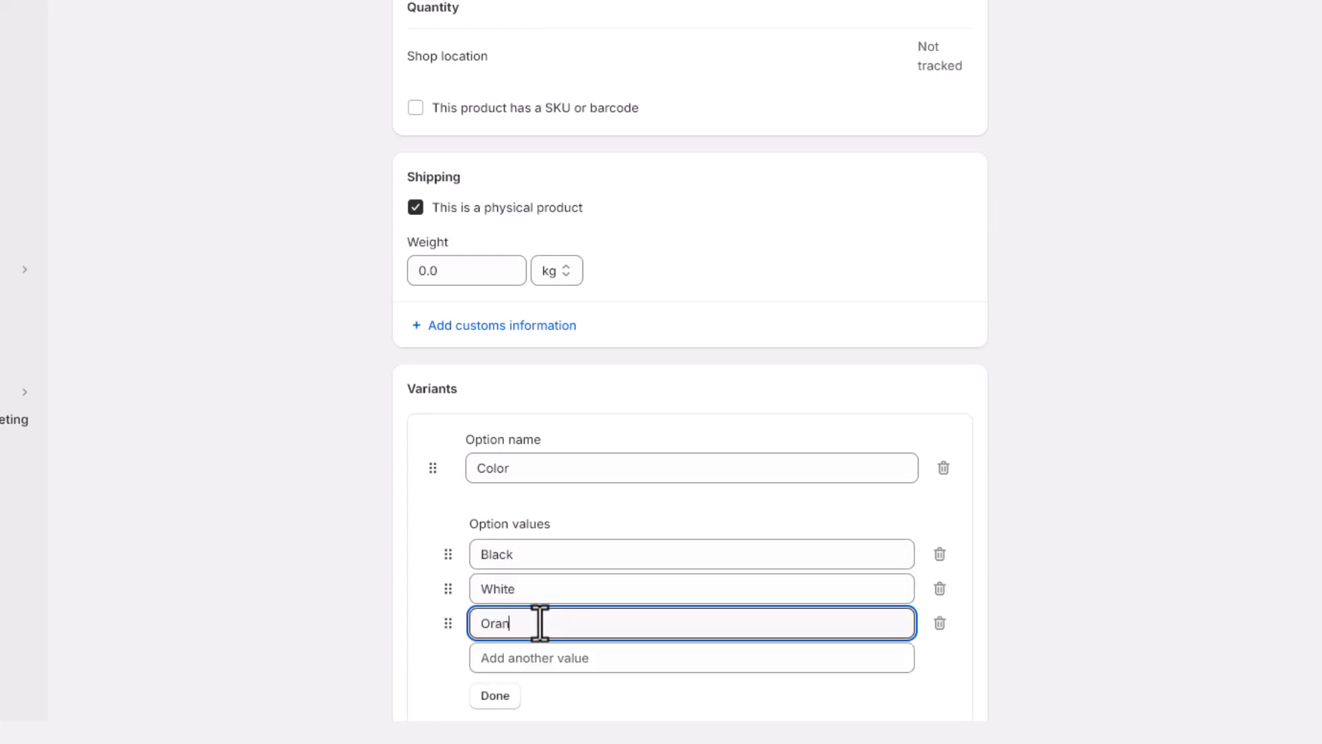
type("ge")
left_click(547, 663)
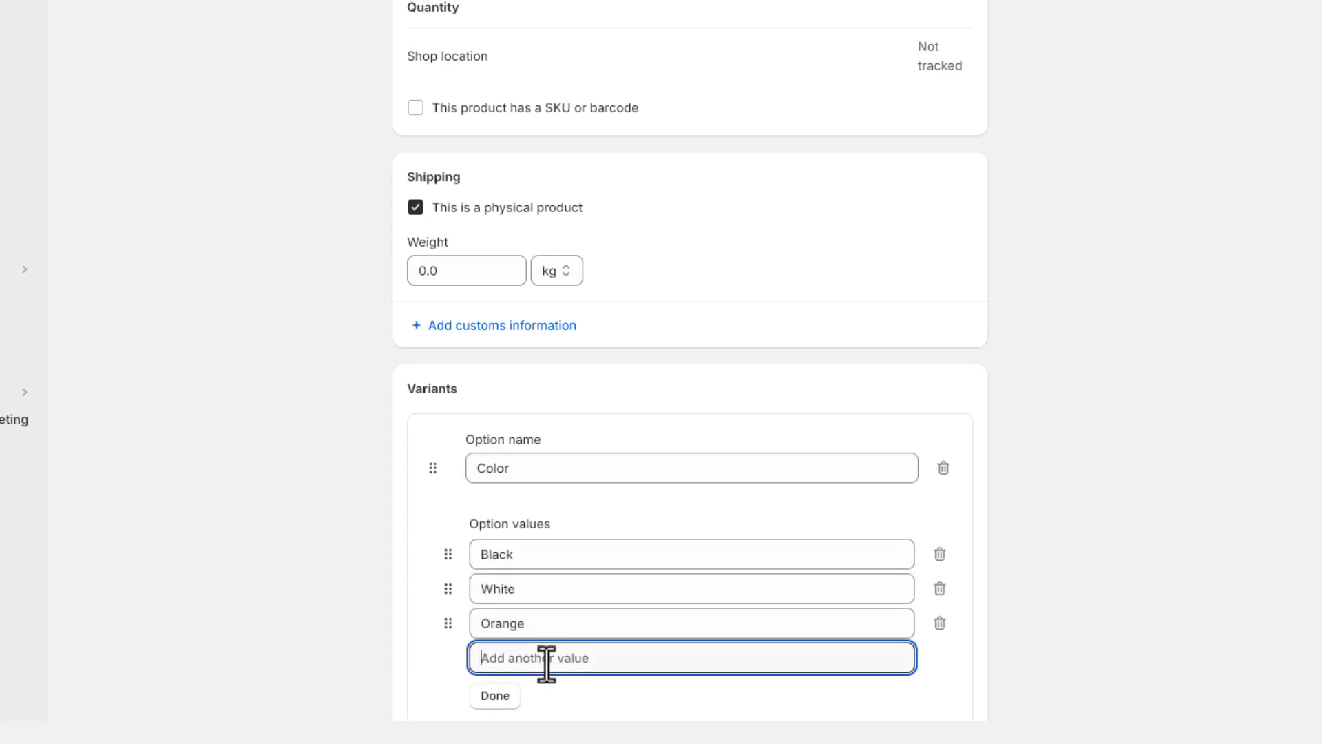
scroll(521, 282, "down", 5)
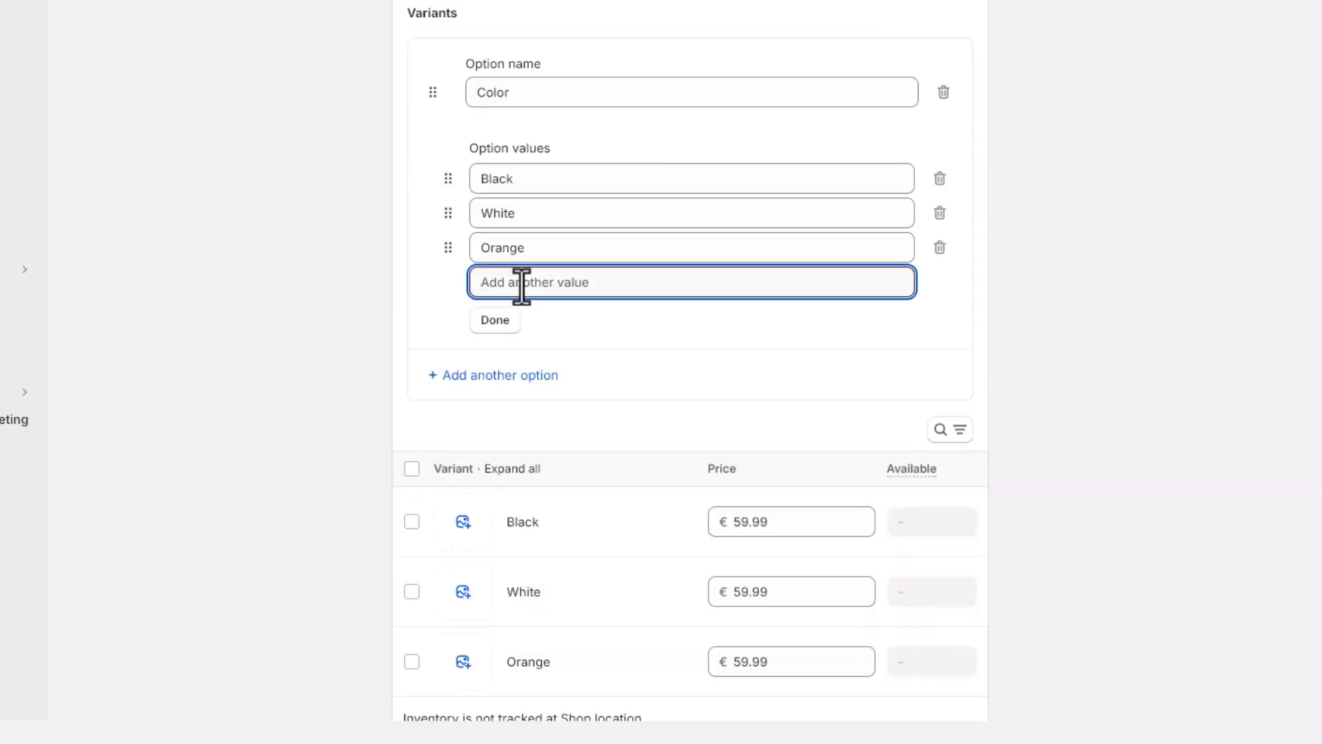
type("Yellow")
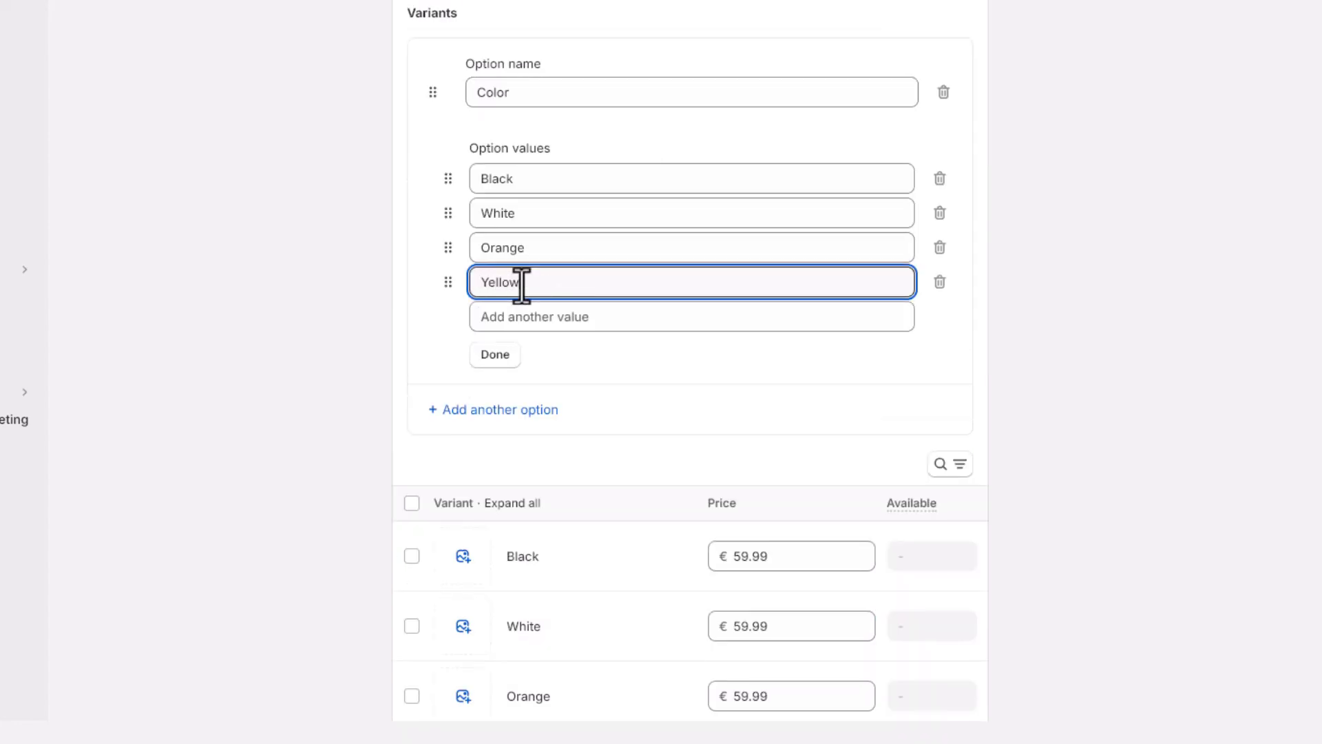
left_click(523, 318)
type("Gray")
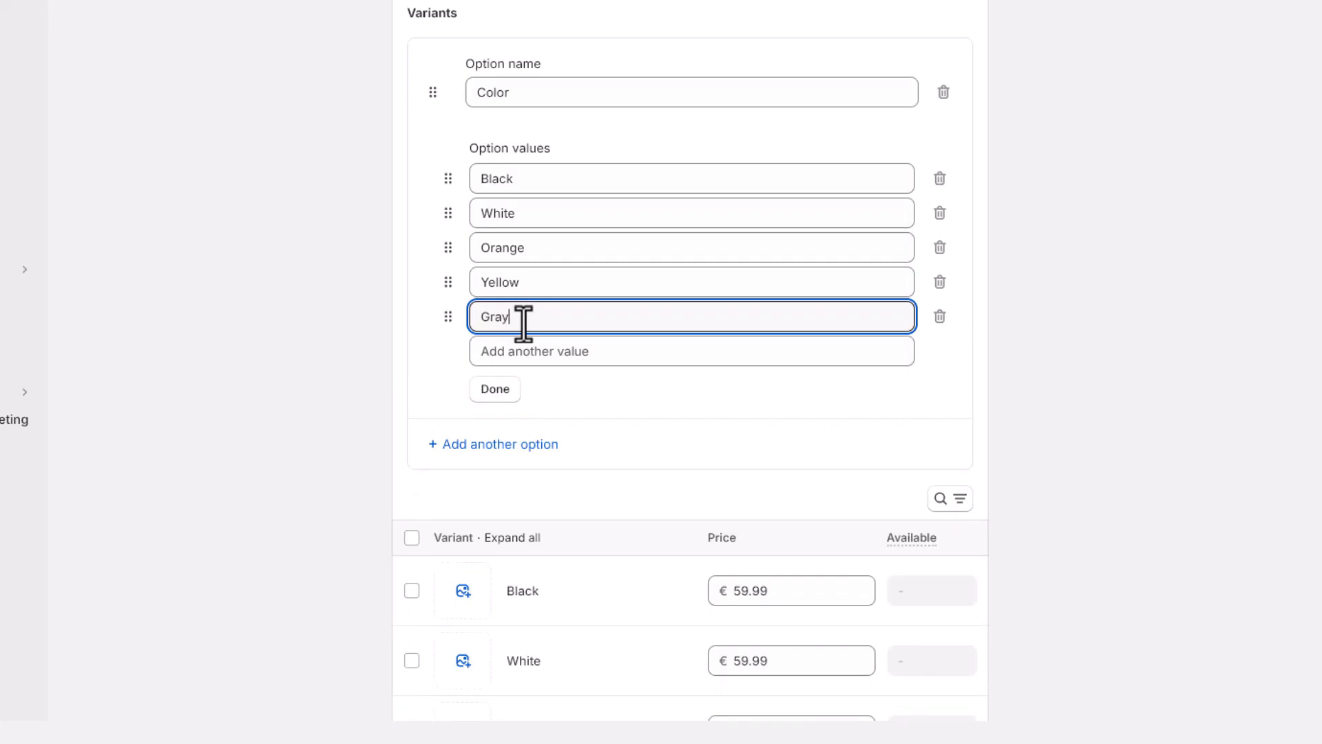
left_click(495, 389)
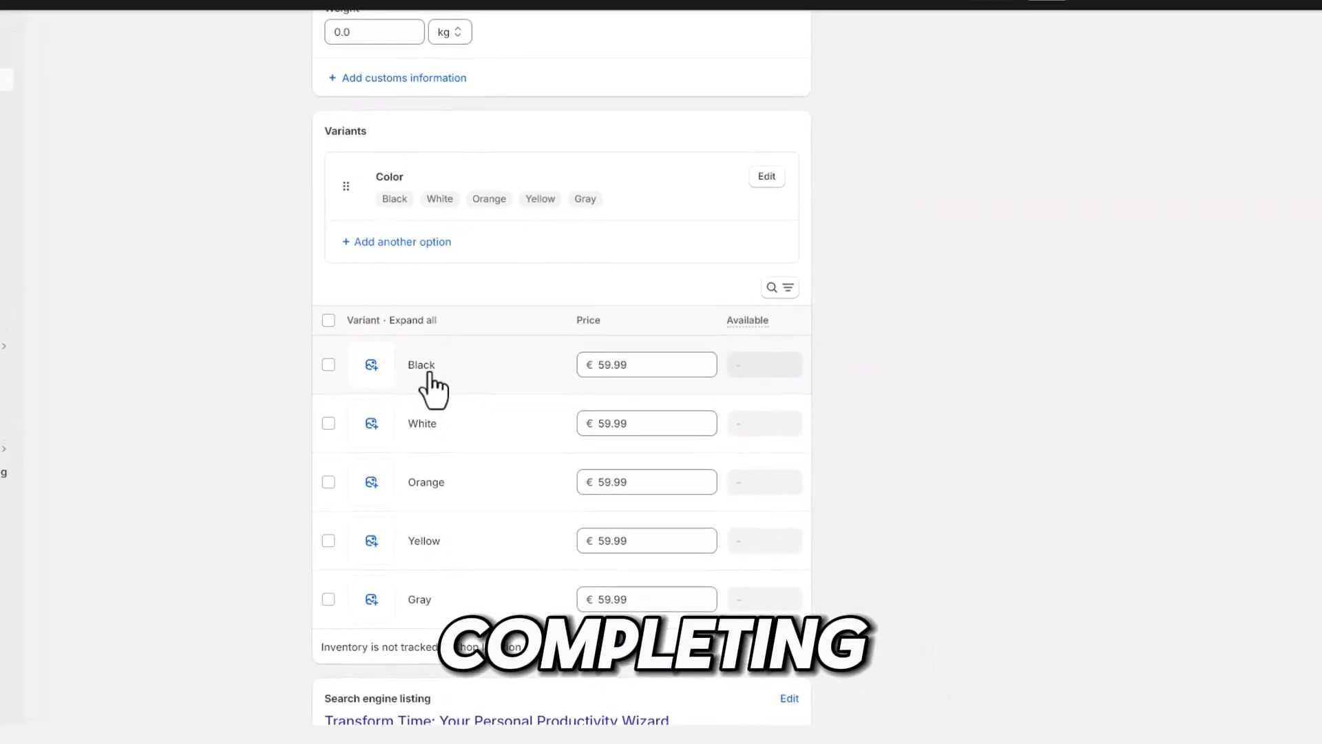
Set the variant prices to €50.99 for White, €94.99 for Orange, €40.99 for Yellow and €55.99 for Gray.
double_click(614, 428)
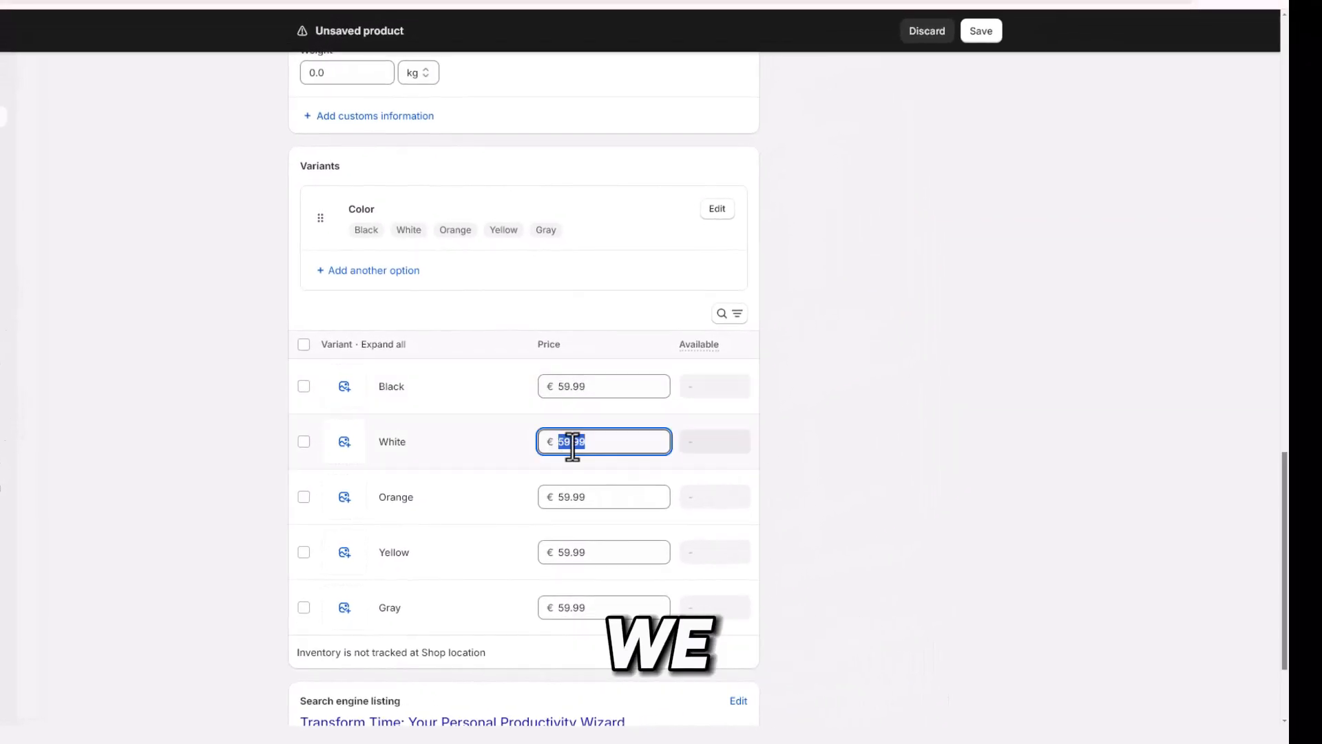
type("50.99")
left_click(572, 499)
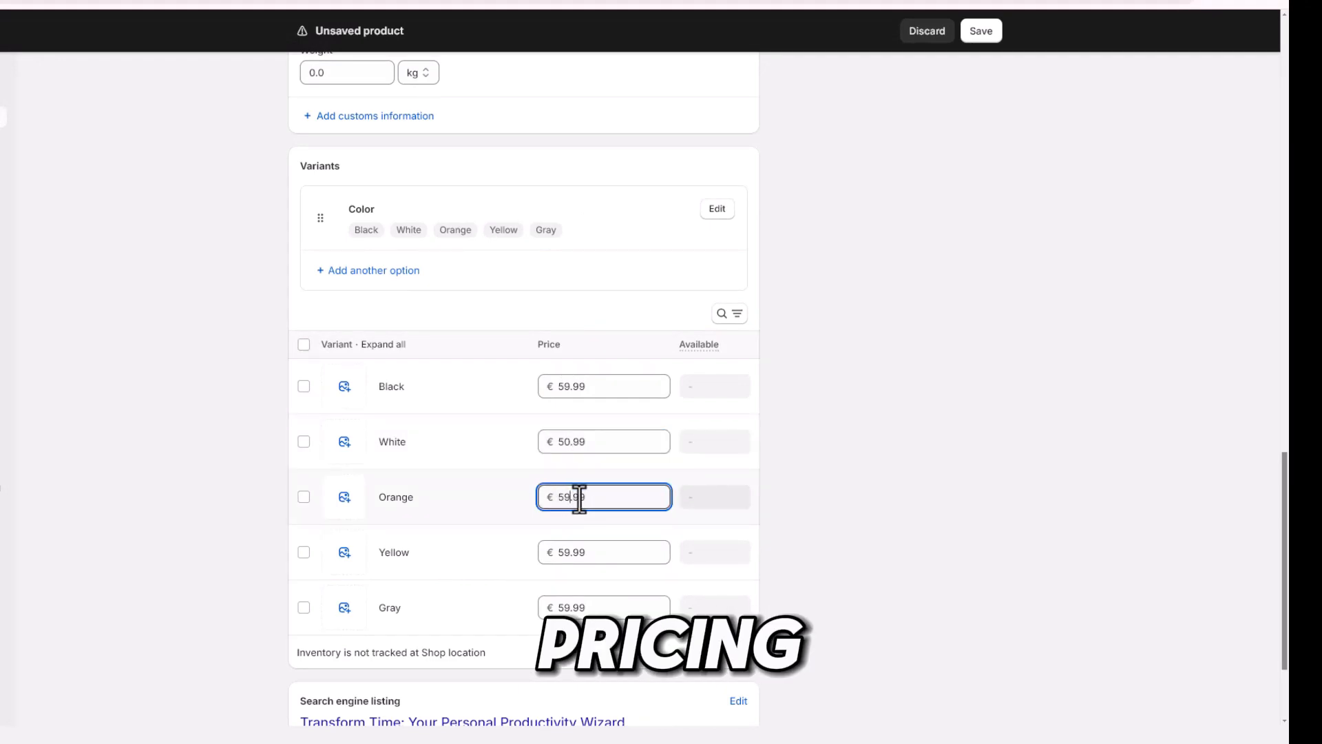
double_click(579, 497)
type("94.99")
left_click(579, 552)
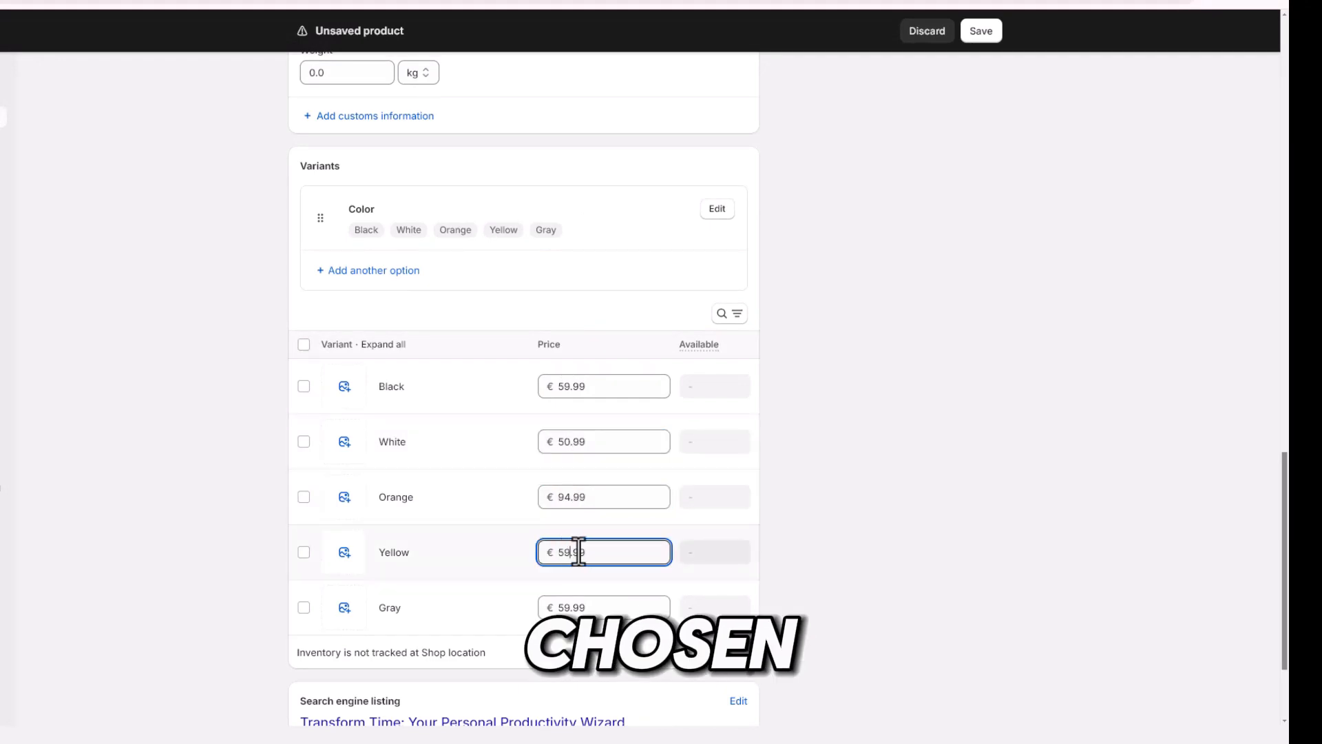
key("BackSpace")
key("BackSpace")
type("40")
key("BackSpace")
type("5")
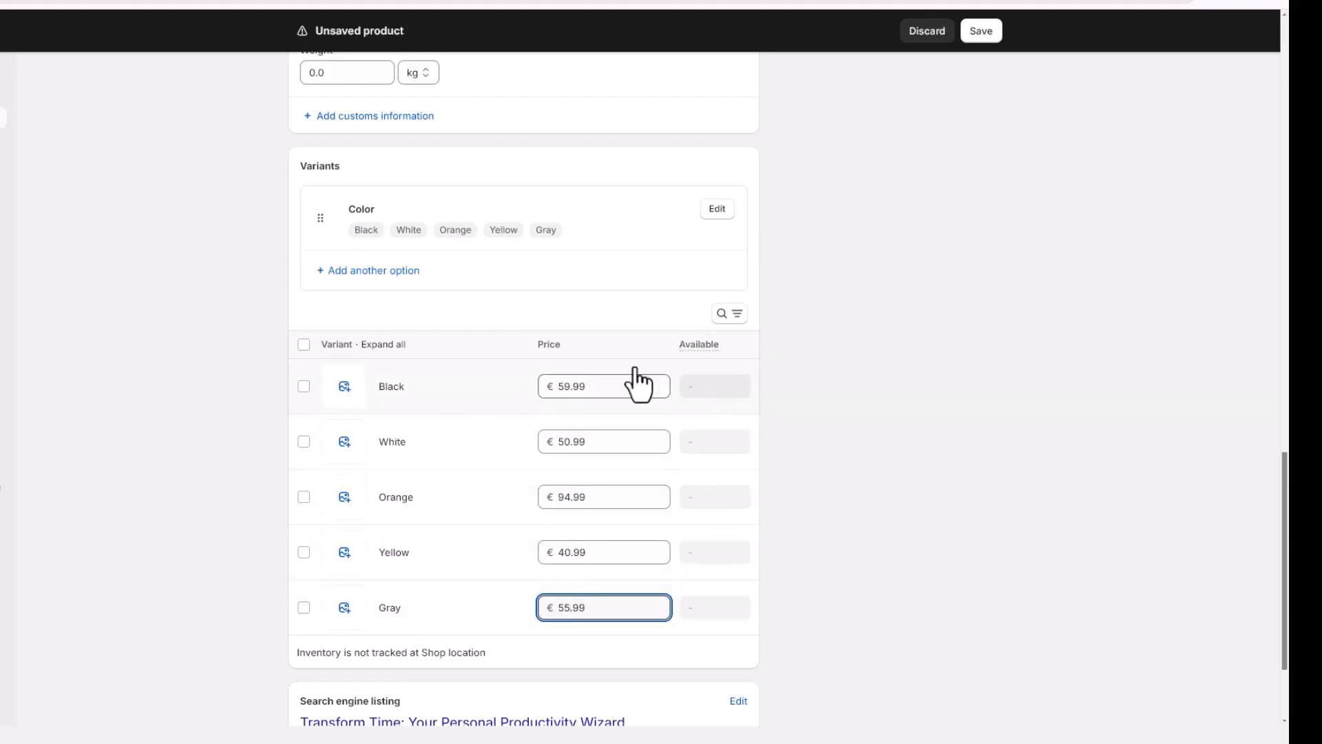
Assign image 3.png to the Black variant and 1.png to the White variant from the store library.
left_click(337, 394)
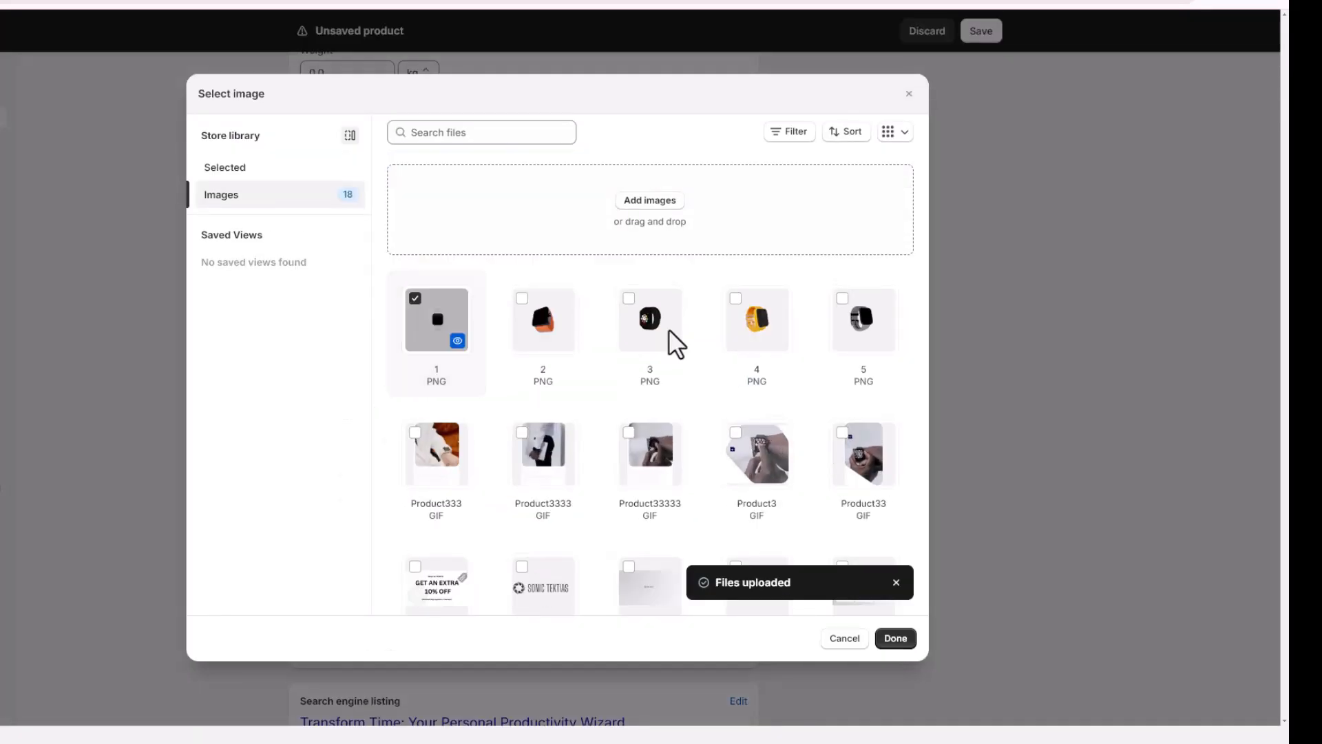
left_click(894, 640)
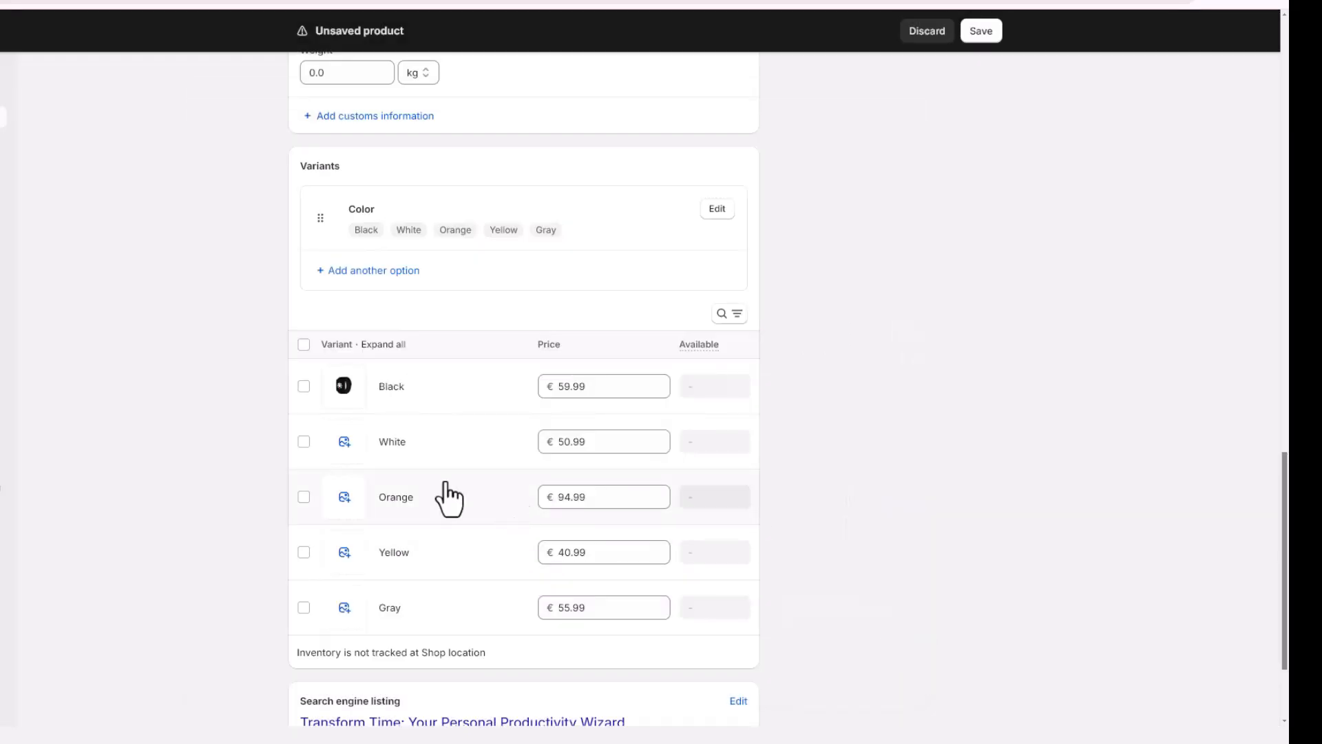
left_click(341, 451)
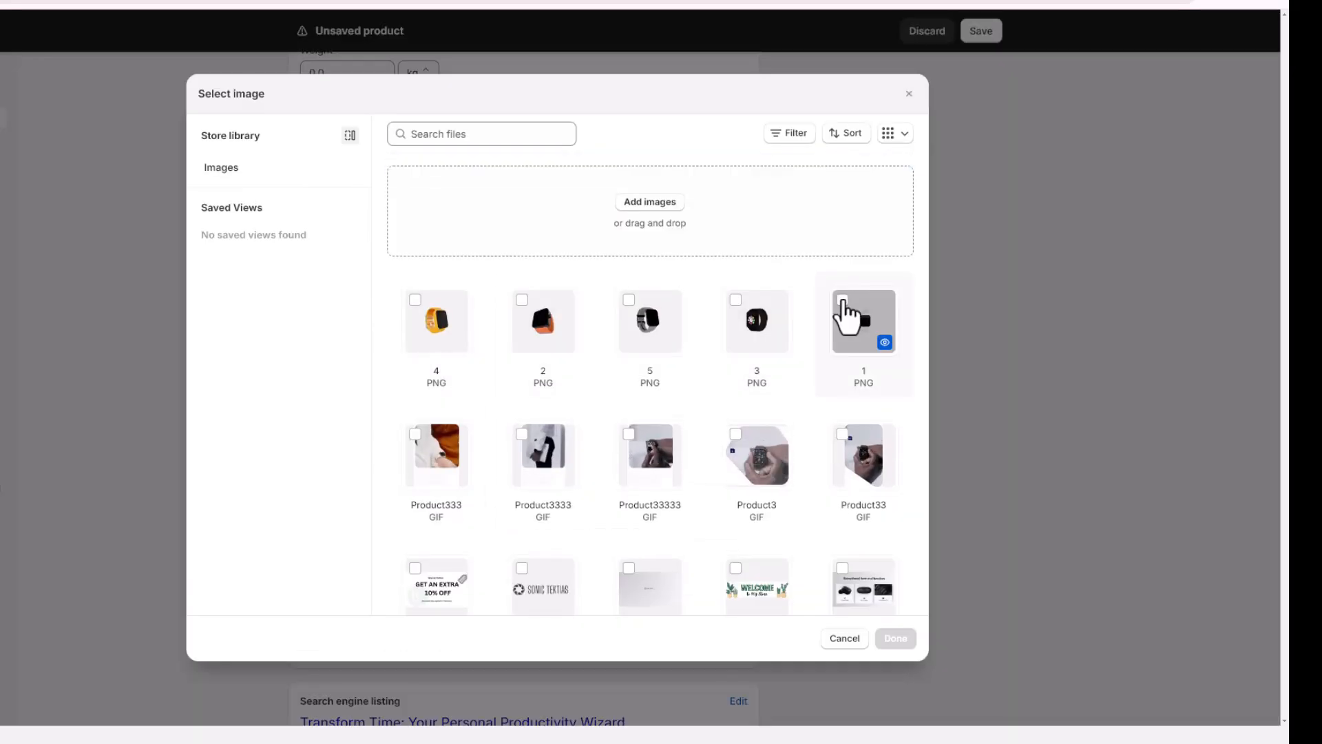
left_click(849, 317)
left_click(894, 639)
Assign image 2.png to the Orange variant, 4.png to Yellow and 5.png to Gray from the store library.
left_click(338, 497)
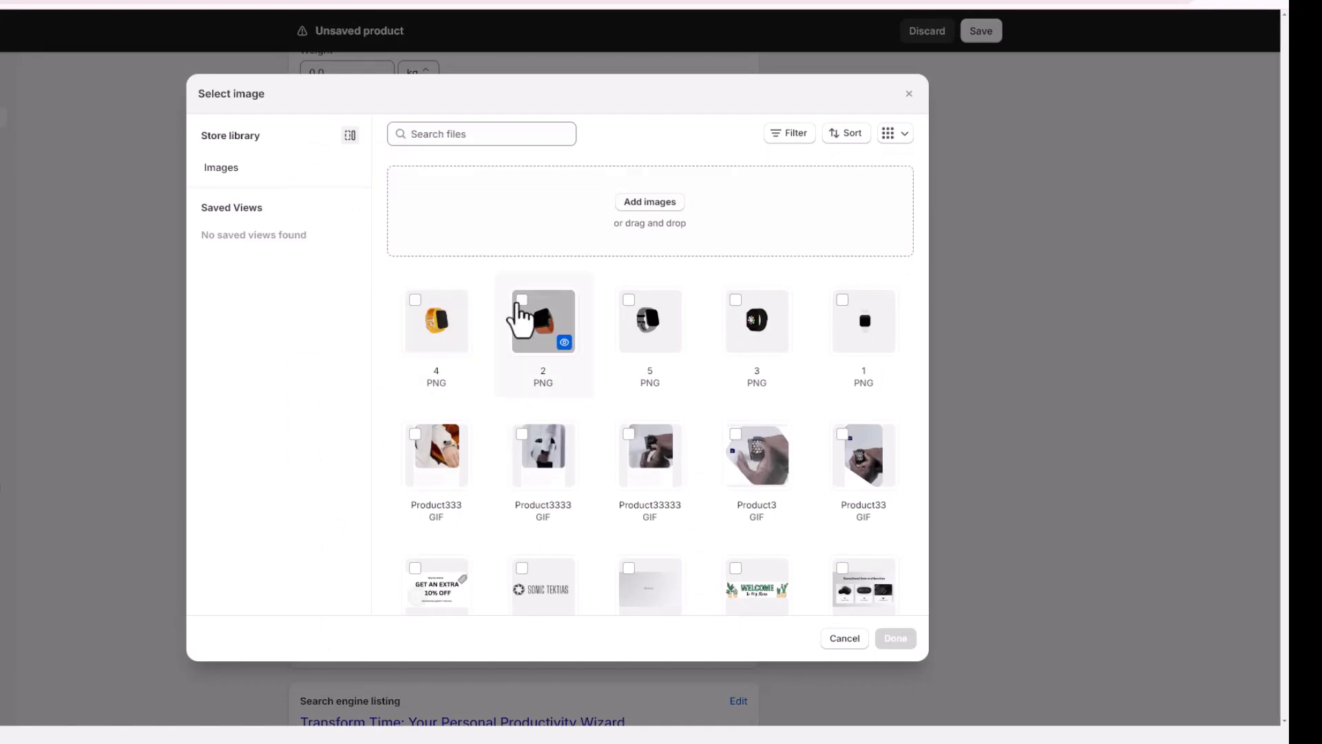
left_click(518, 305)
left_click(894, 639)
left_click(345, 551)
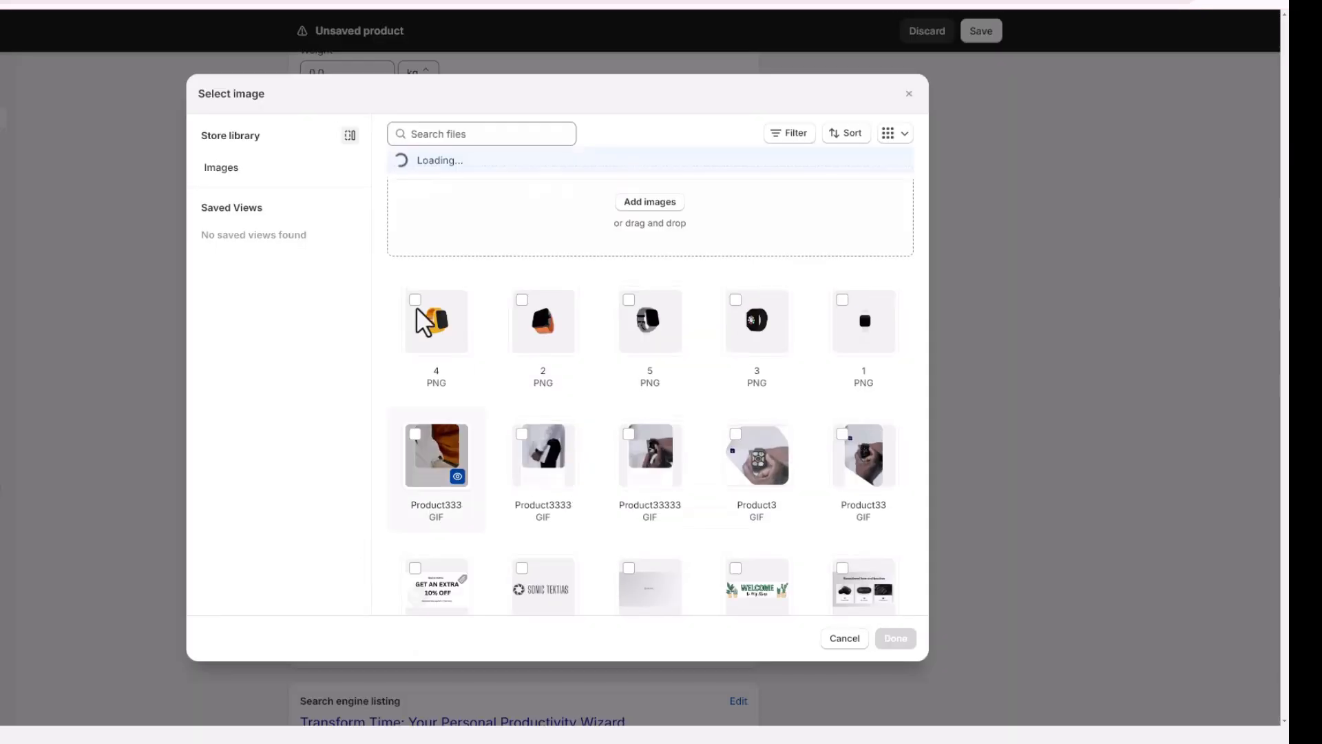
left_click(416, 307)
left_click(894, 639)
left_click(344, 608)
left_click(634, 310)
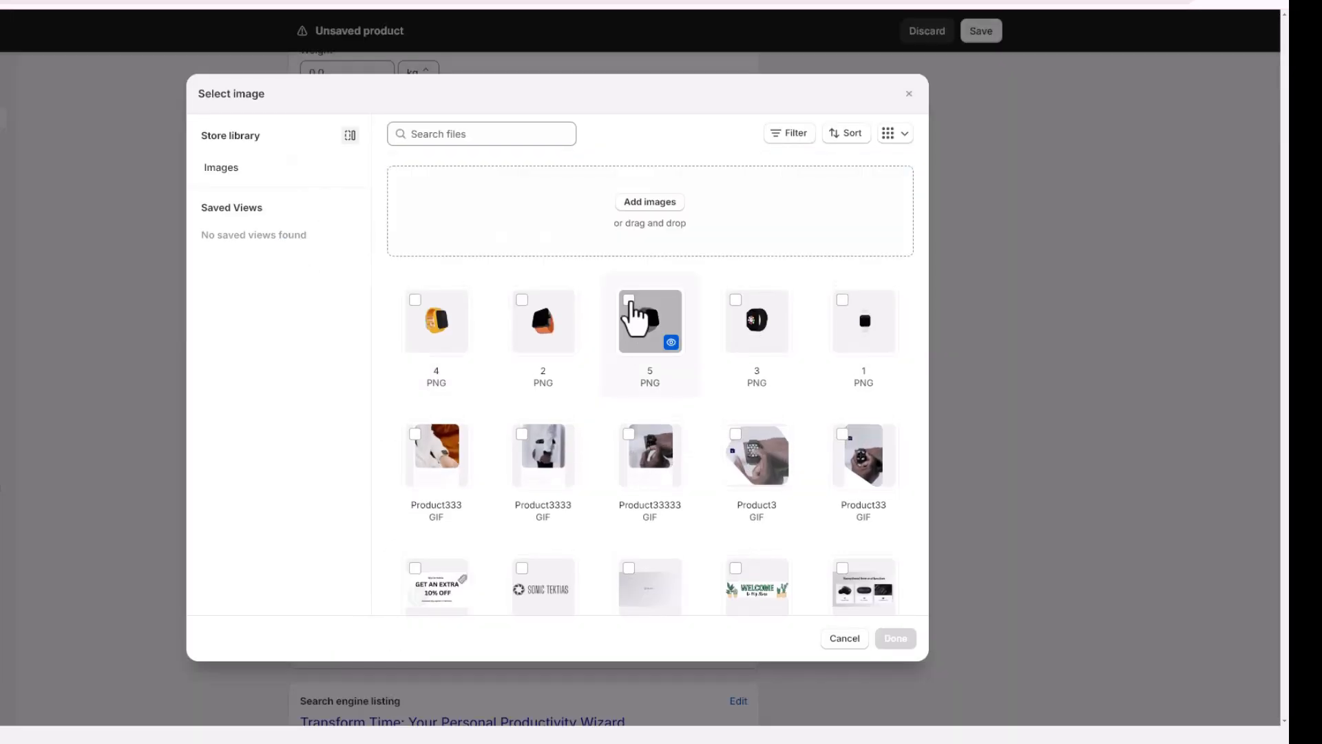
left_click(894, 638)
Edit the search engine listing and delete everything in the meta description after "transform the way you approach your day.".
scroll(763, 577, "down", 2)
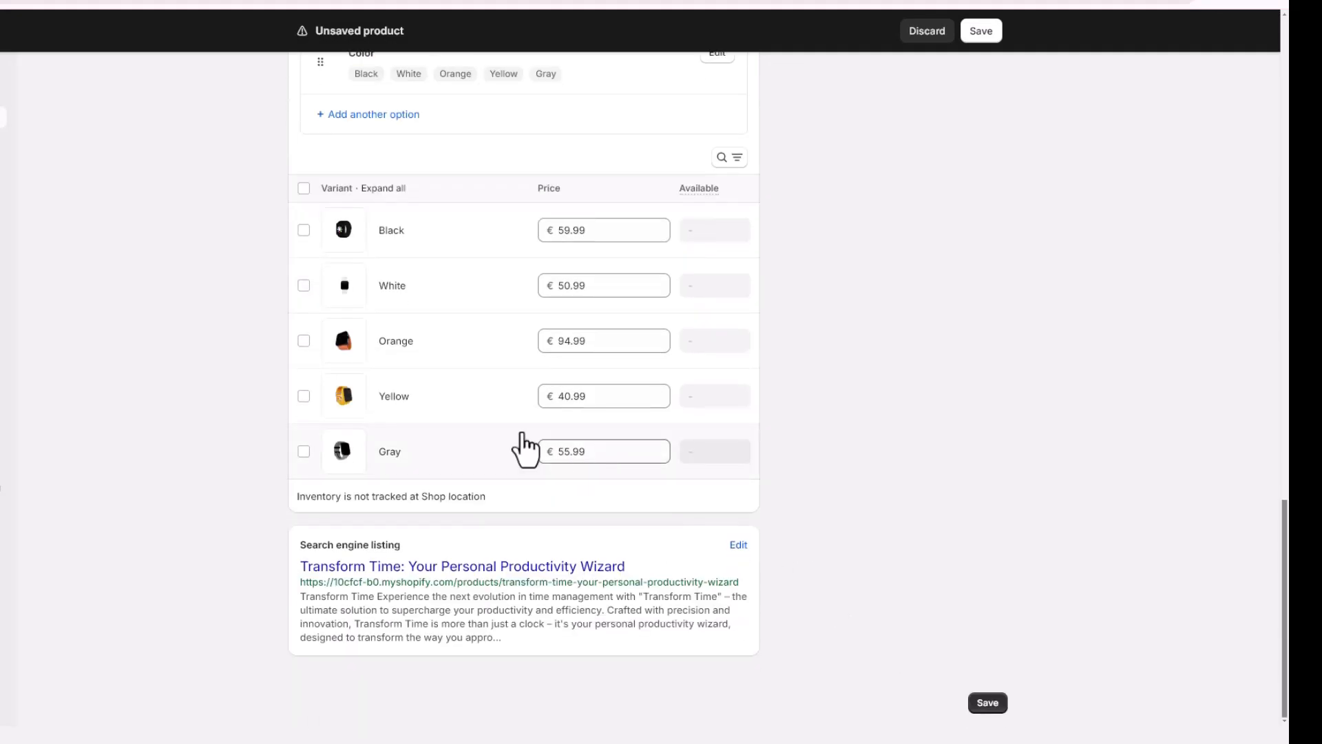
left_click(735, 546)
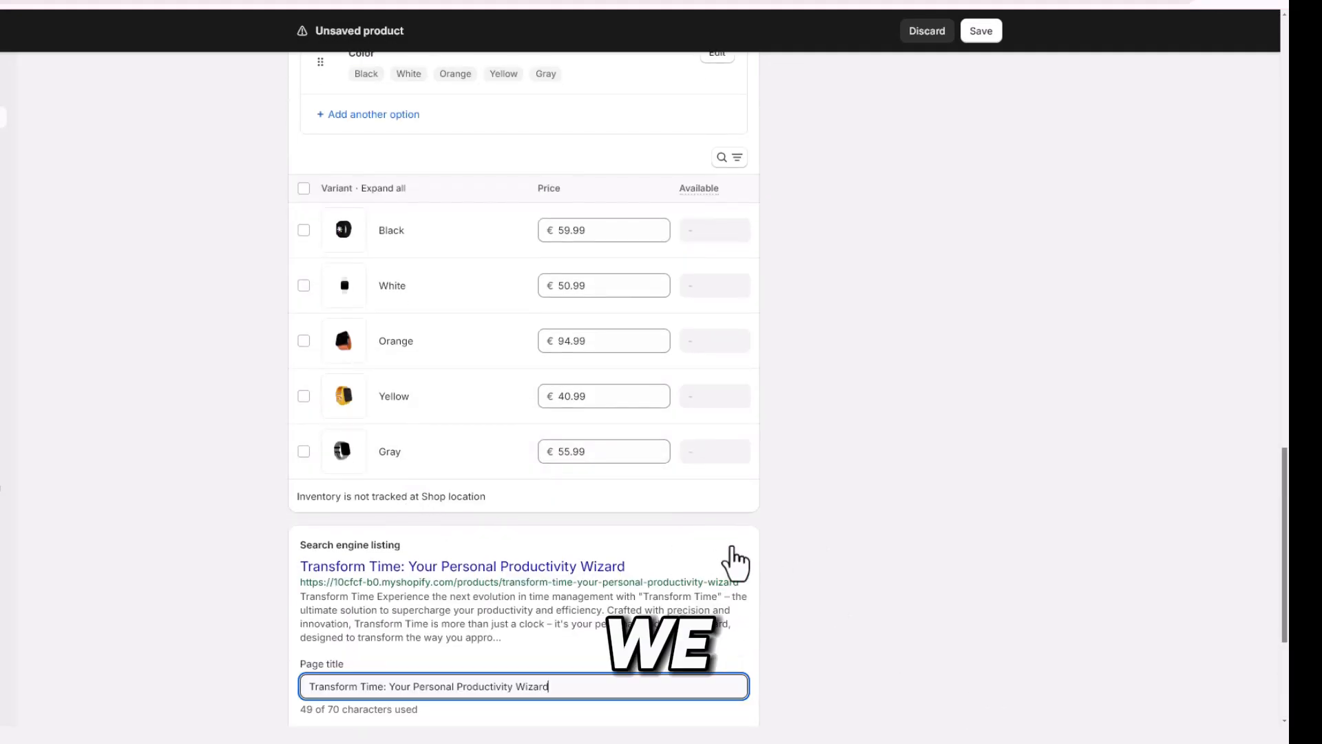
scroll(322, 624, "down", 3)
left_click(394, 565)
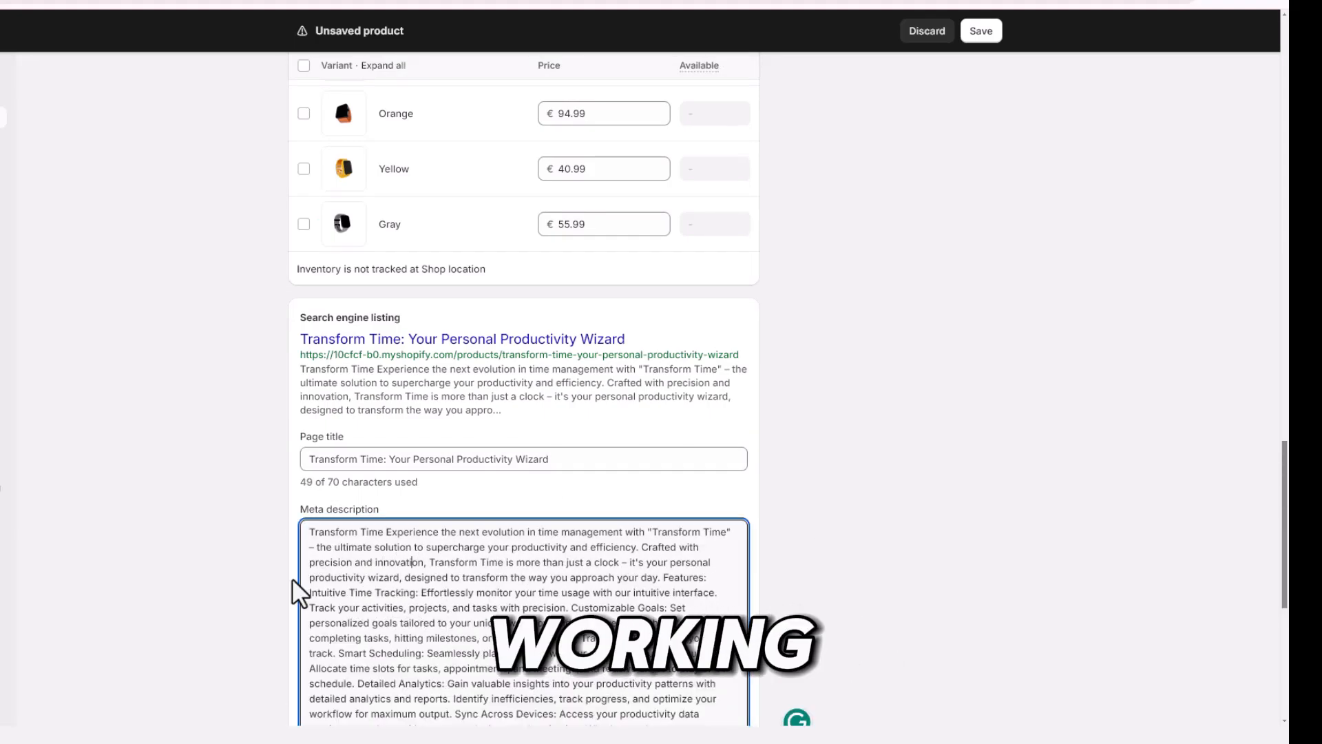
scroll(294, 584, "down", 4)
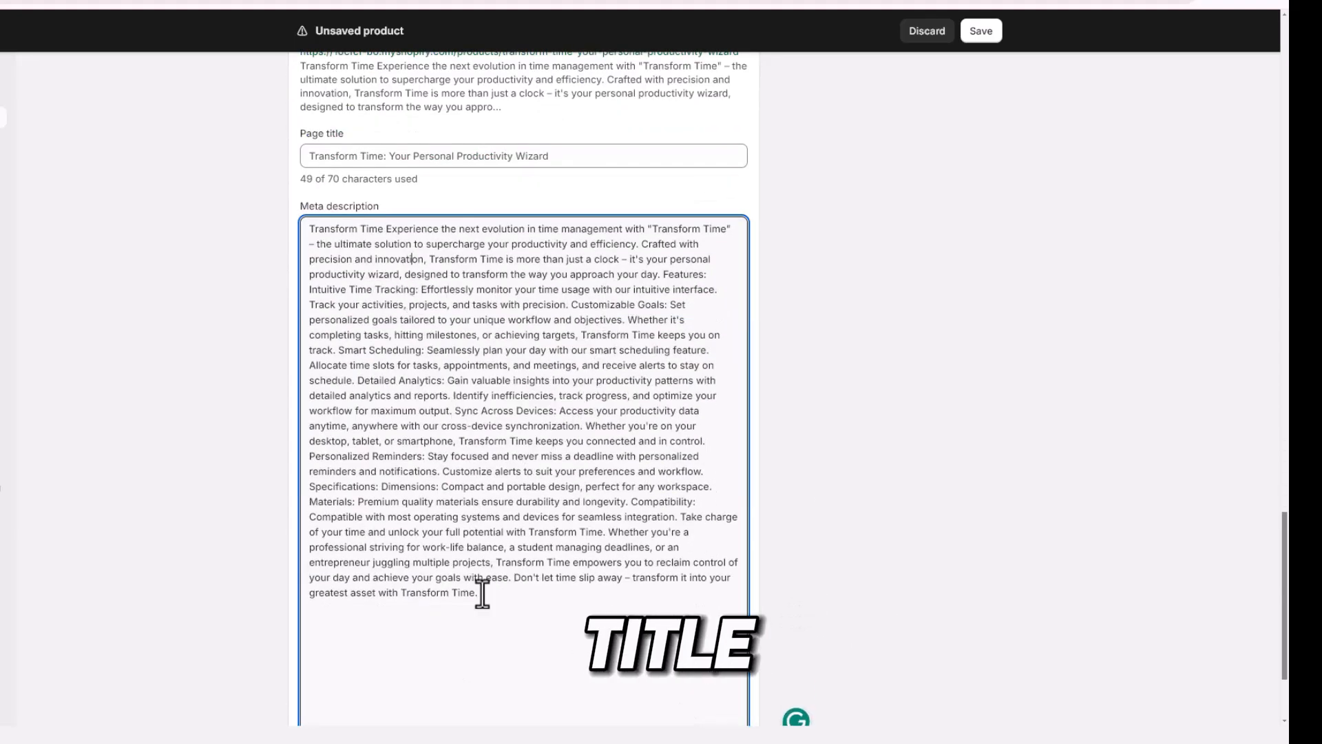
left_click_drag(478, 594, 660, 274)
key("BackSpace")
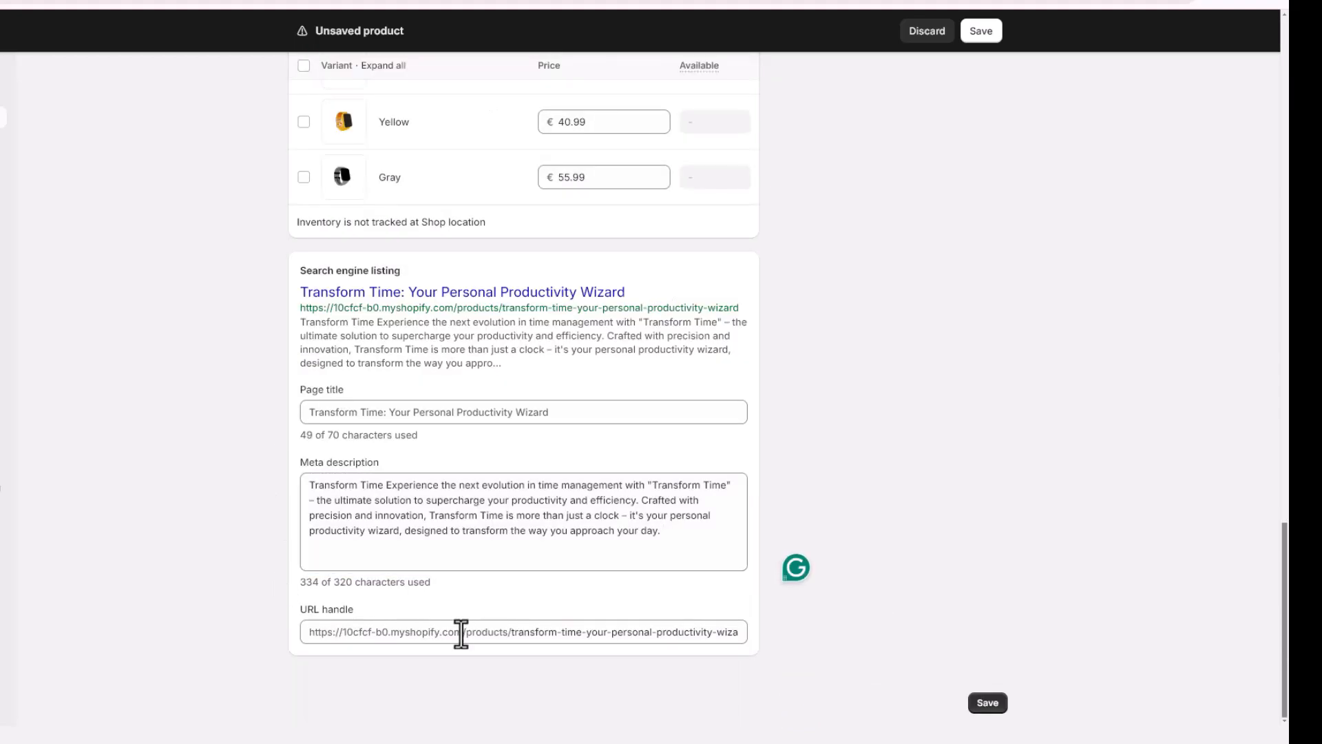
Shorten the URL handle to transform-time by removing its "your-personal-productivity-wizard" ending.
left_click(694, 634)
left_click_drag(588, 634, 772, 634)
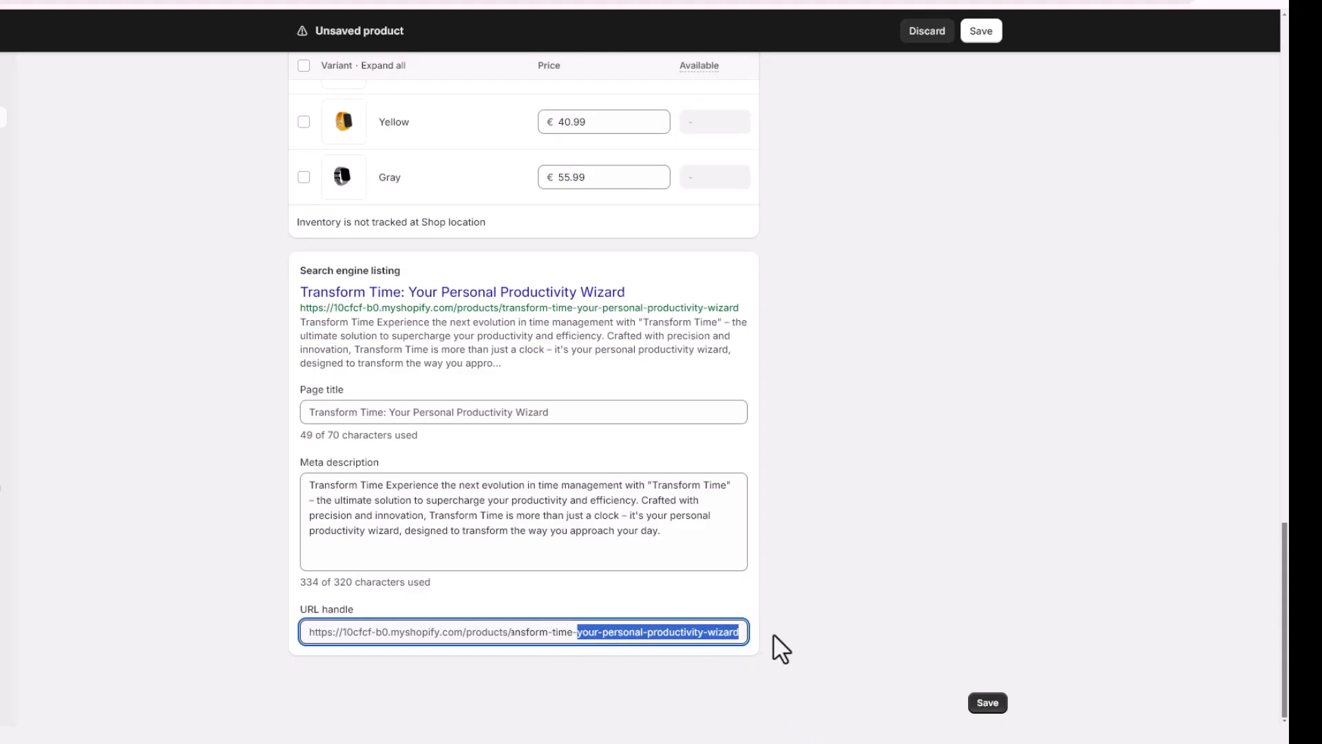
key("BackSpace")
key("BackSpace")
left_click(200, 436)
Save the completed Transform Time product to the store.
scroll(200, 434, "up", 20)
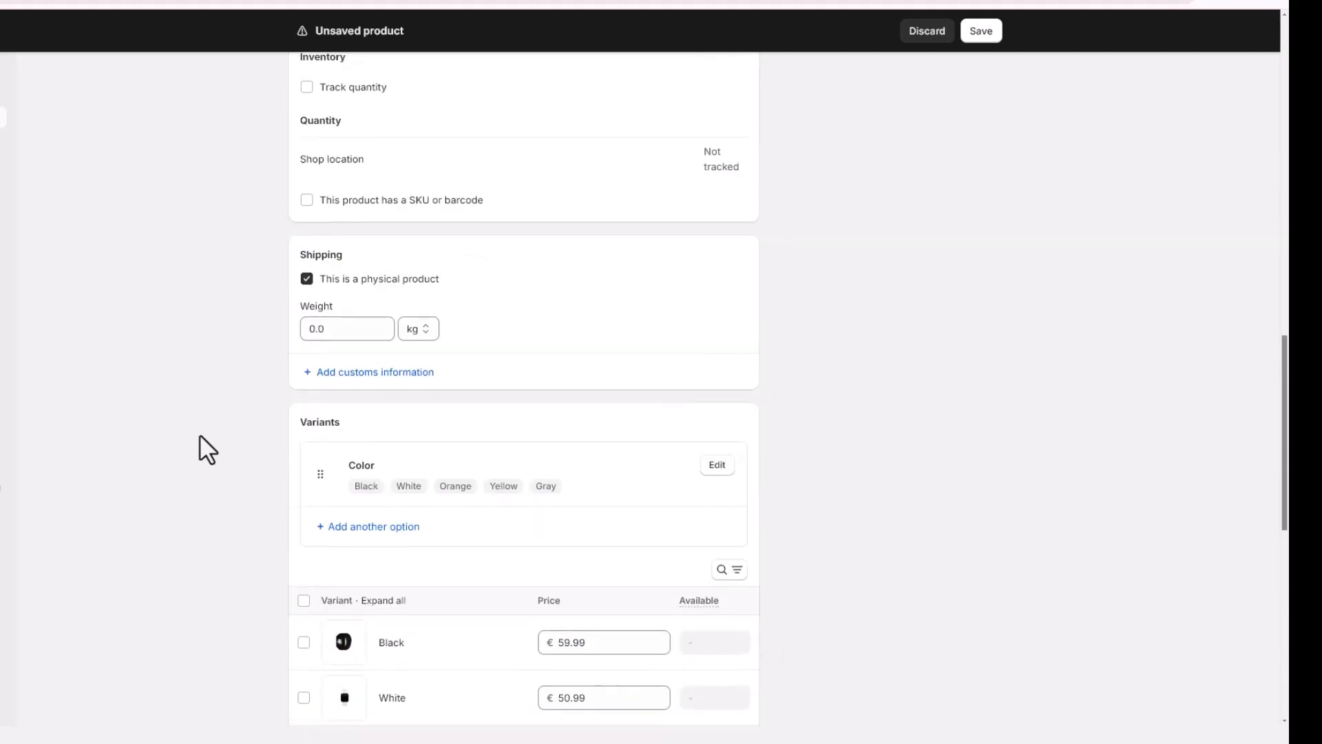
scroll(580, 434, "up", 5)
scroll(579, 434, "up", 10)
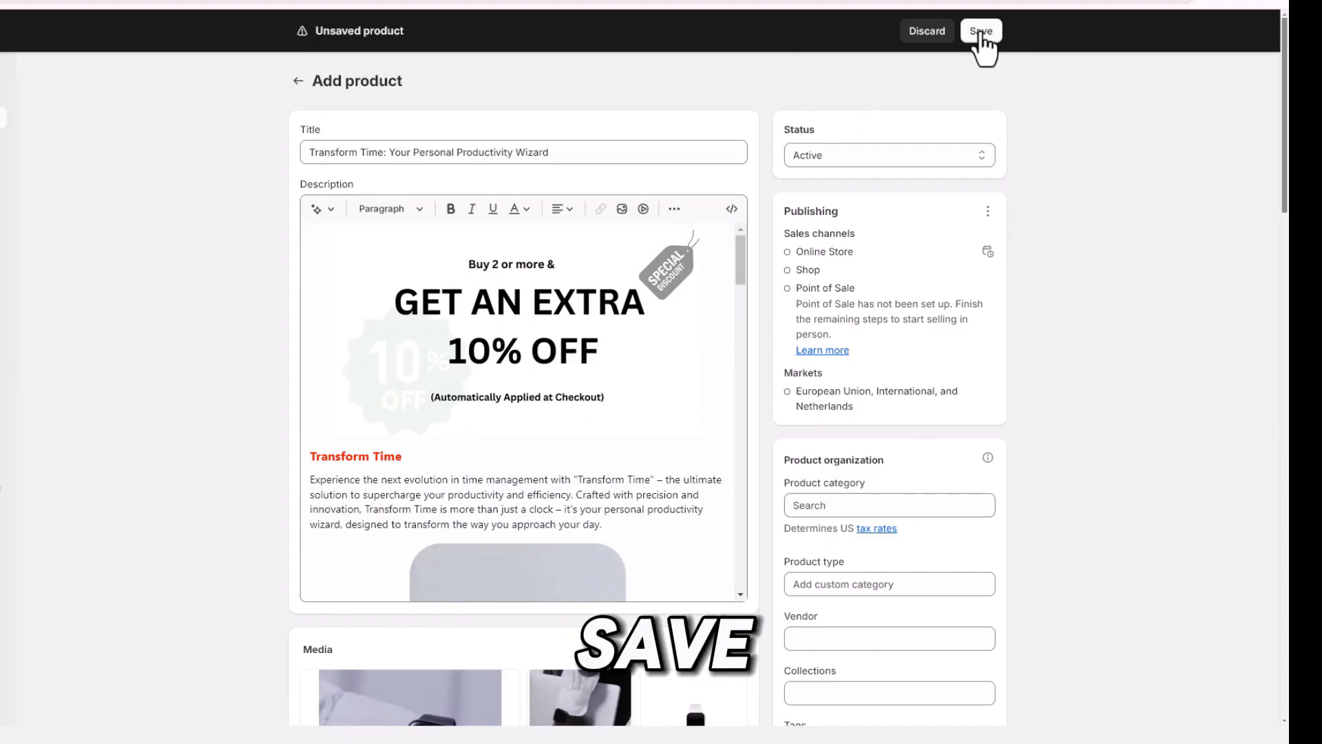
left_click(981, 38)
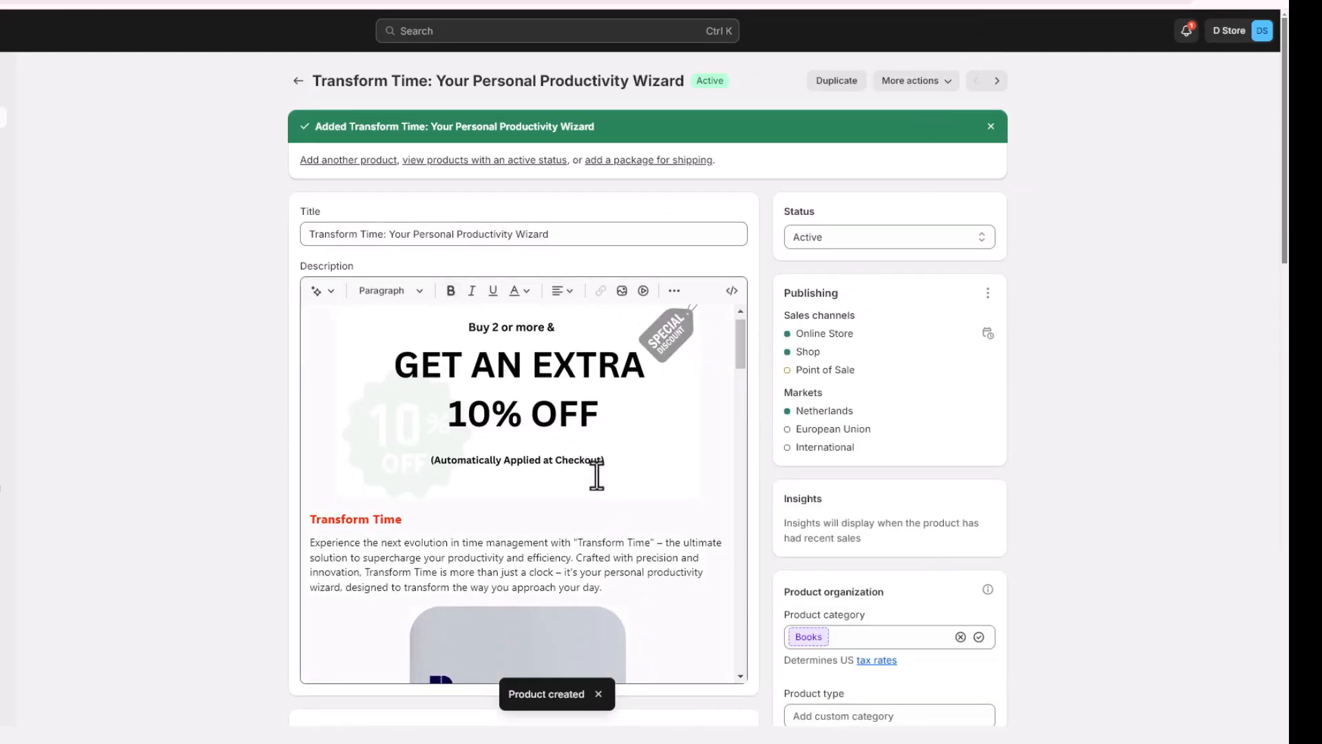
Review the saved Transform Time product's description, media, color variants with prices, and search engine listing.
scroll(597, 475, "down", 10)
scroll(596, 476, "down", 10)
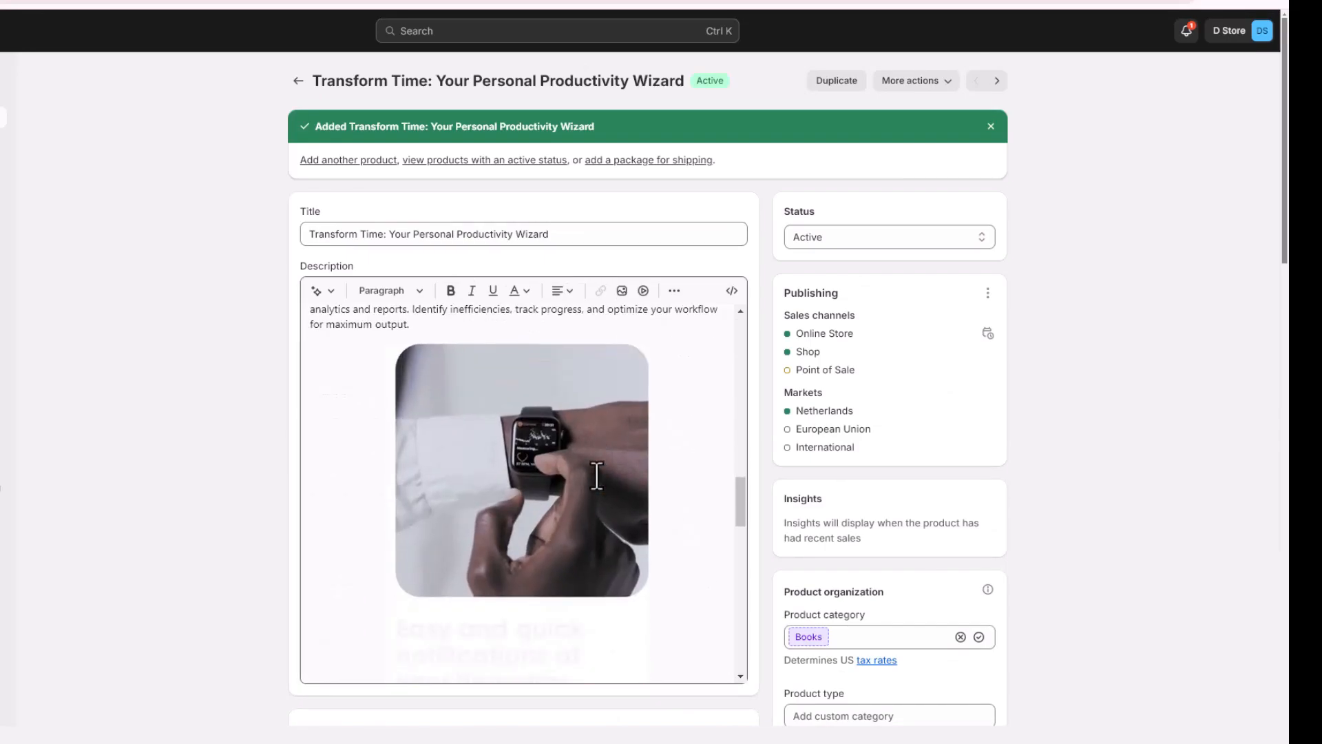
scroll(448, 448, "up", 3)
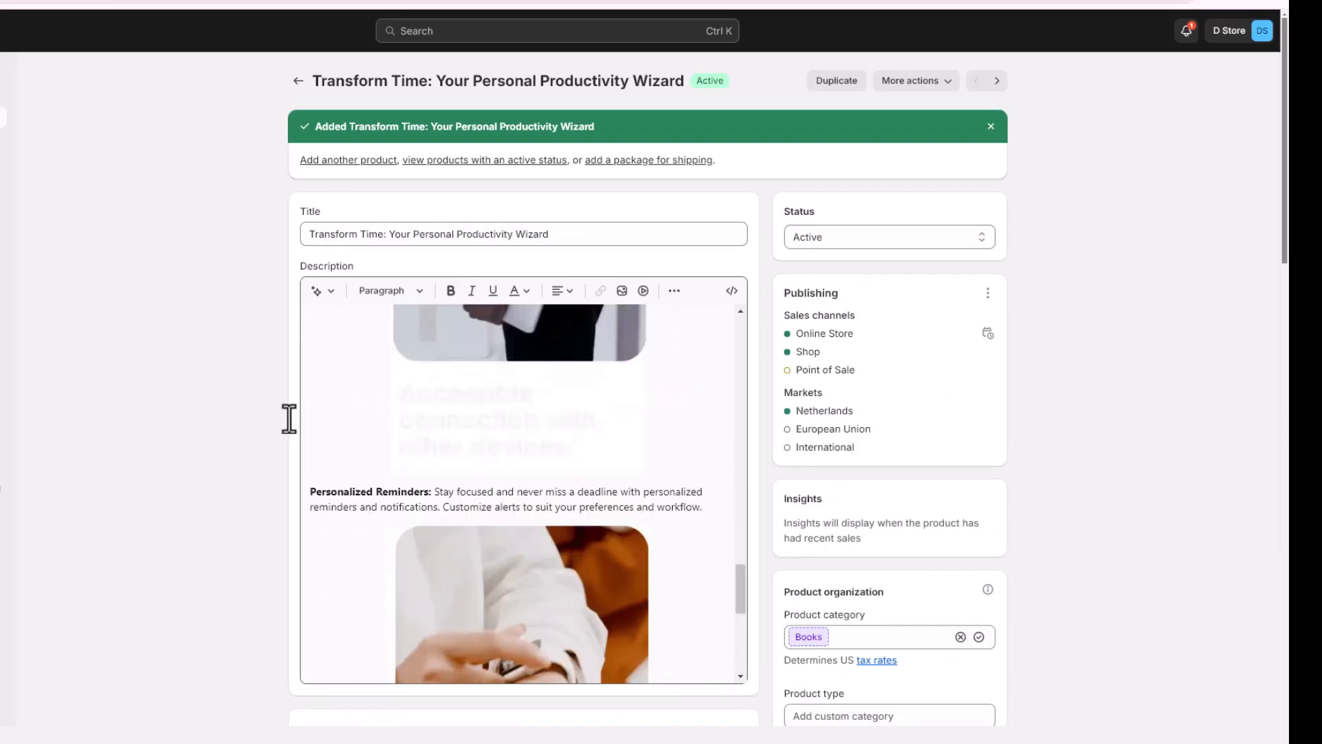
scroll(263, 415, "down", 9)
scroll(263, 414, "down", 5)
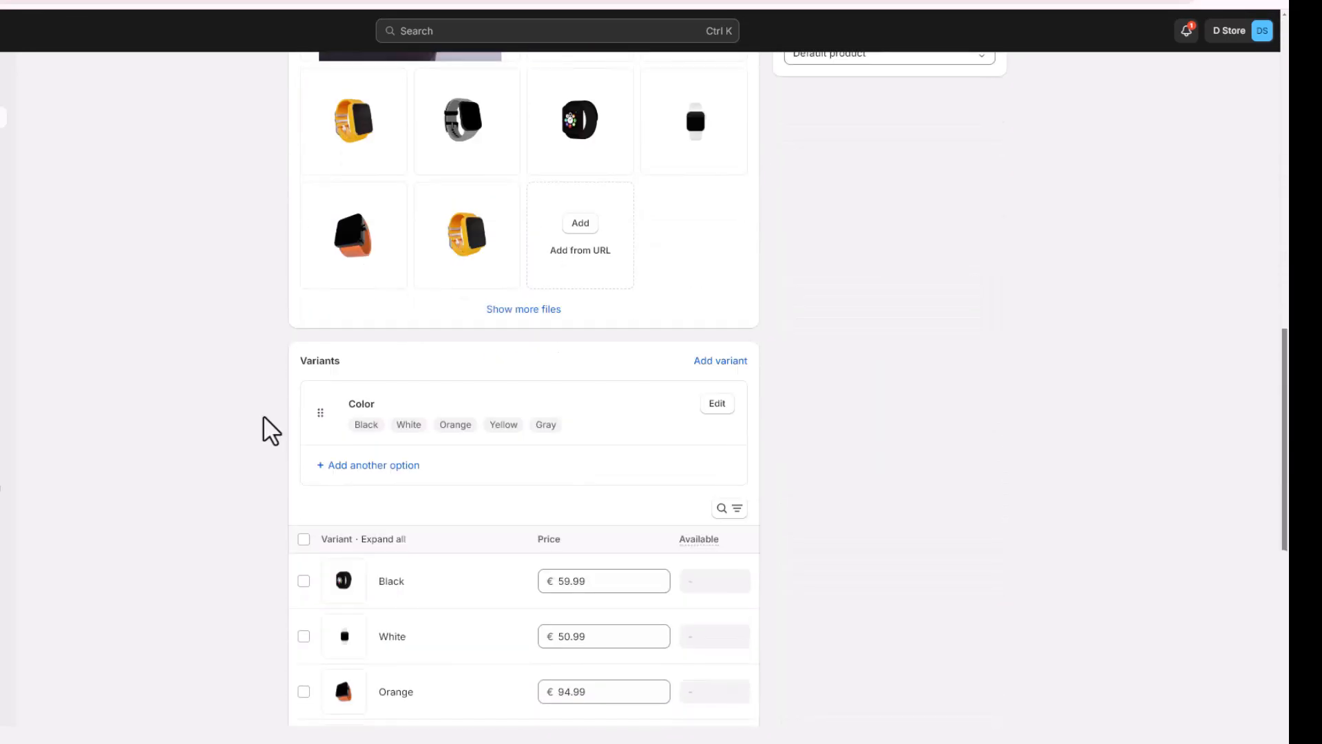
scroll(372, 427, "down", 4)
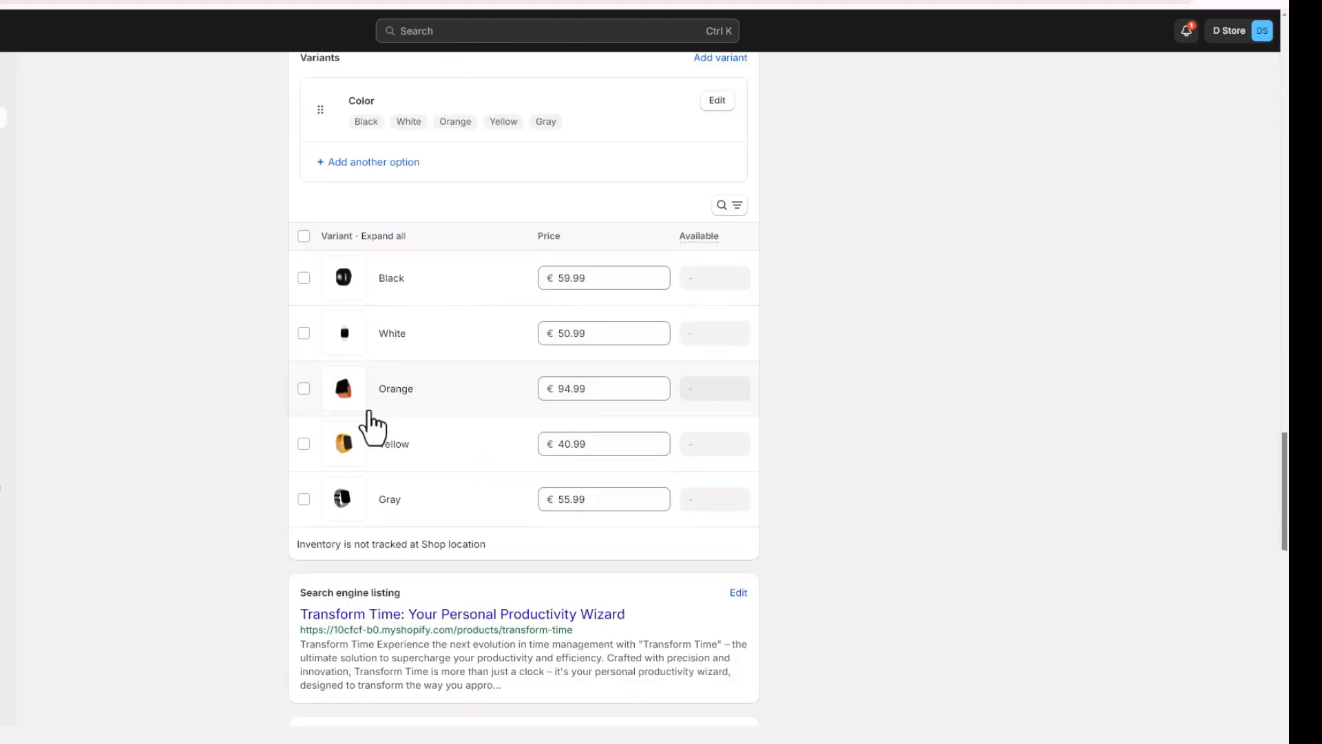
scroll(371, 427, "up", 20)
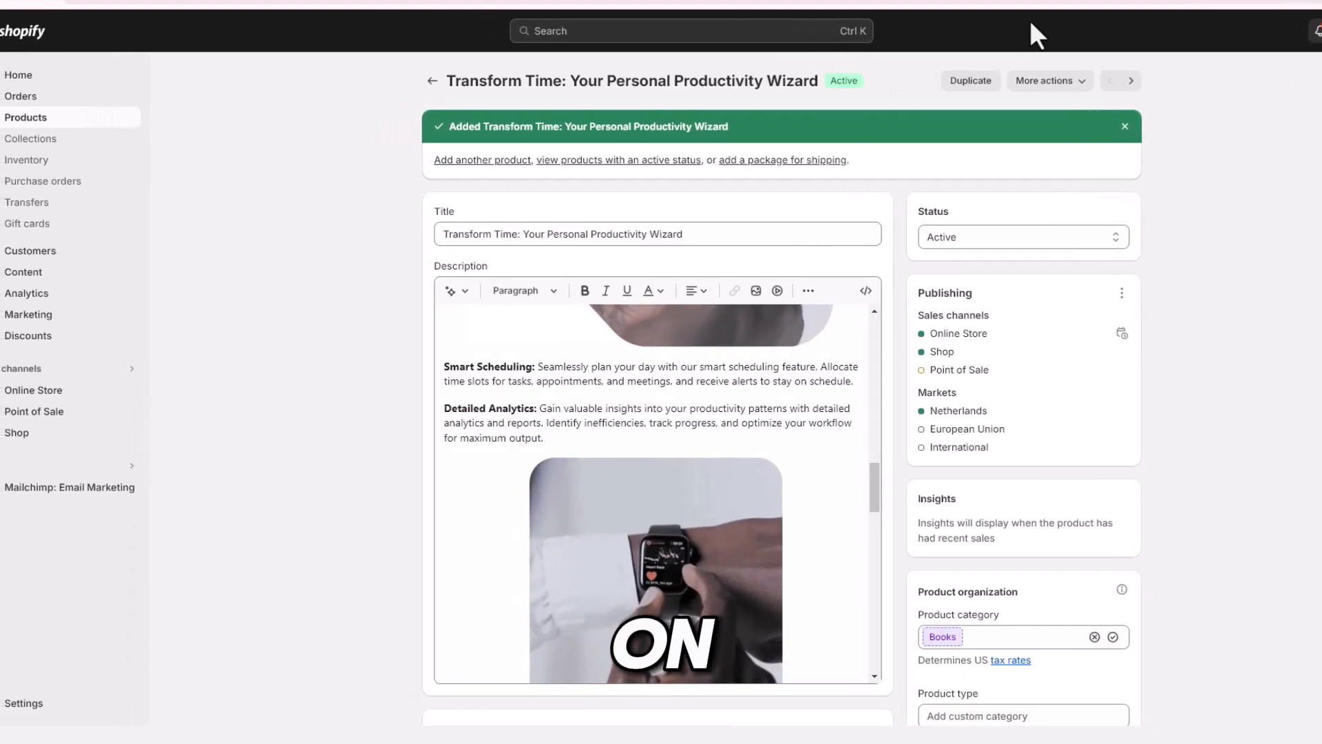
Start a new amount-off-order discount for the store and make it an automatic discount.
left_click(62, 338)
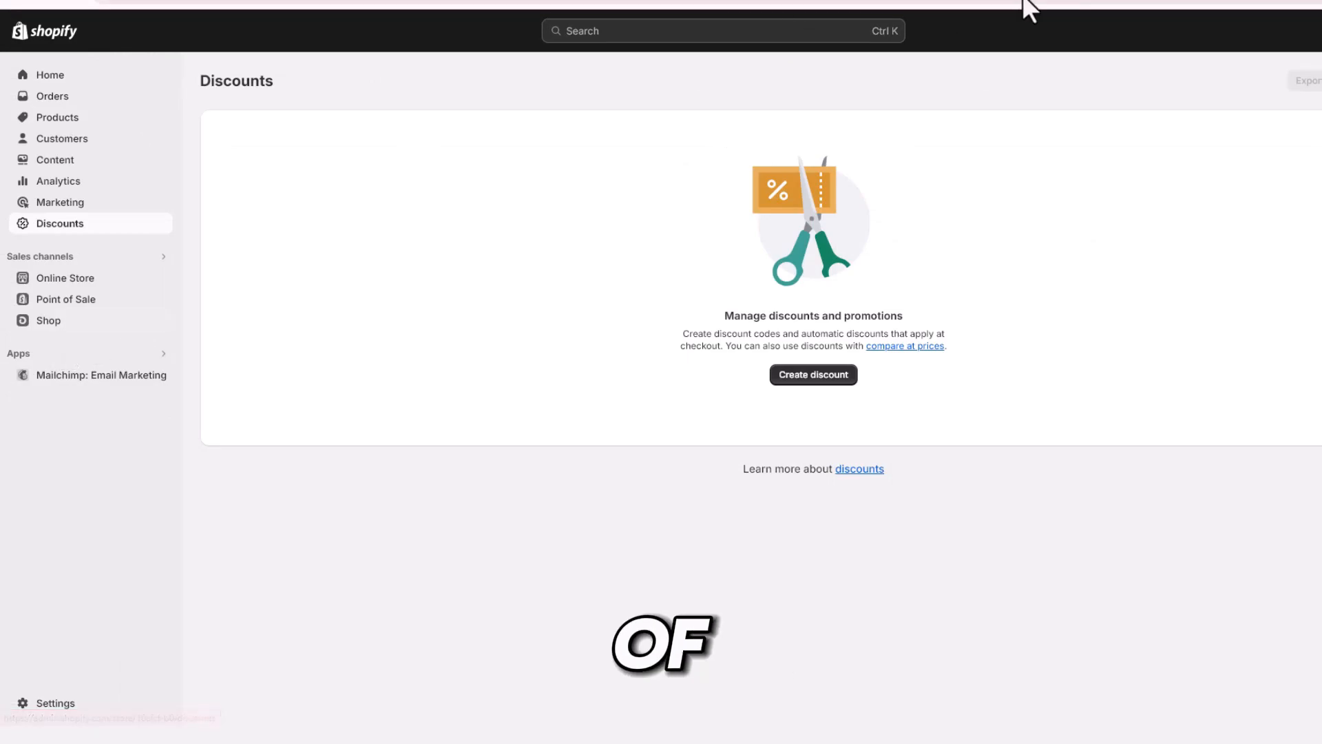
left_click(813, 374)
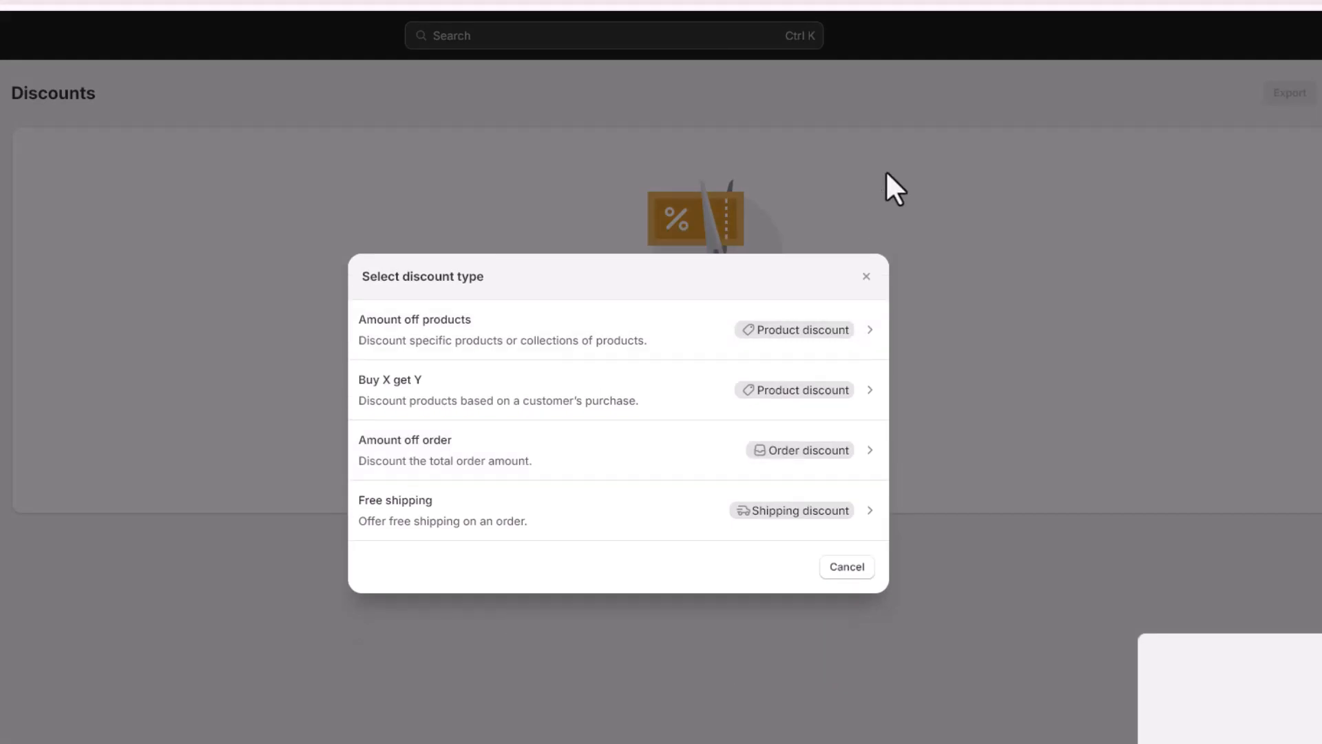
left_click(483, 456)
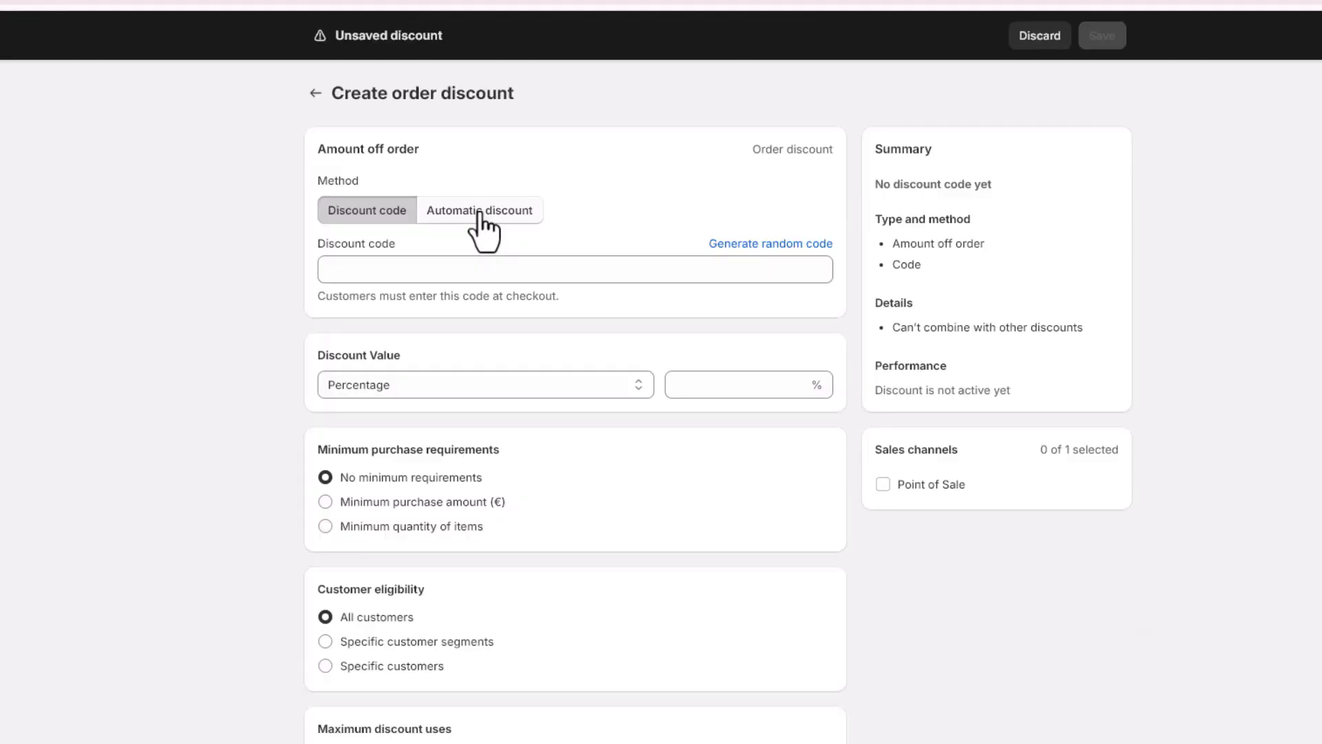
left_click(480, 213)
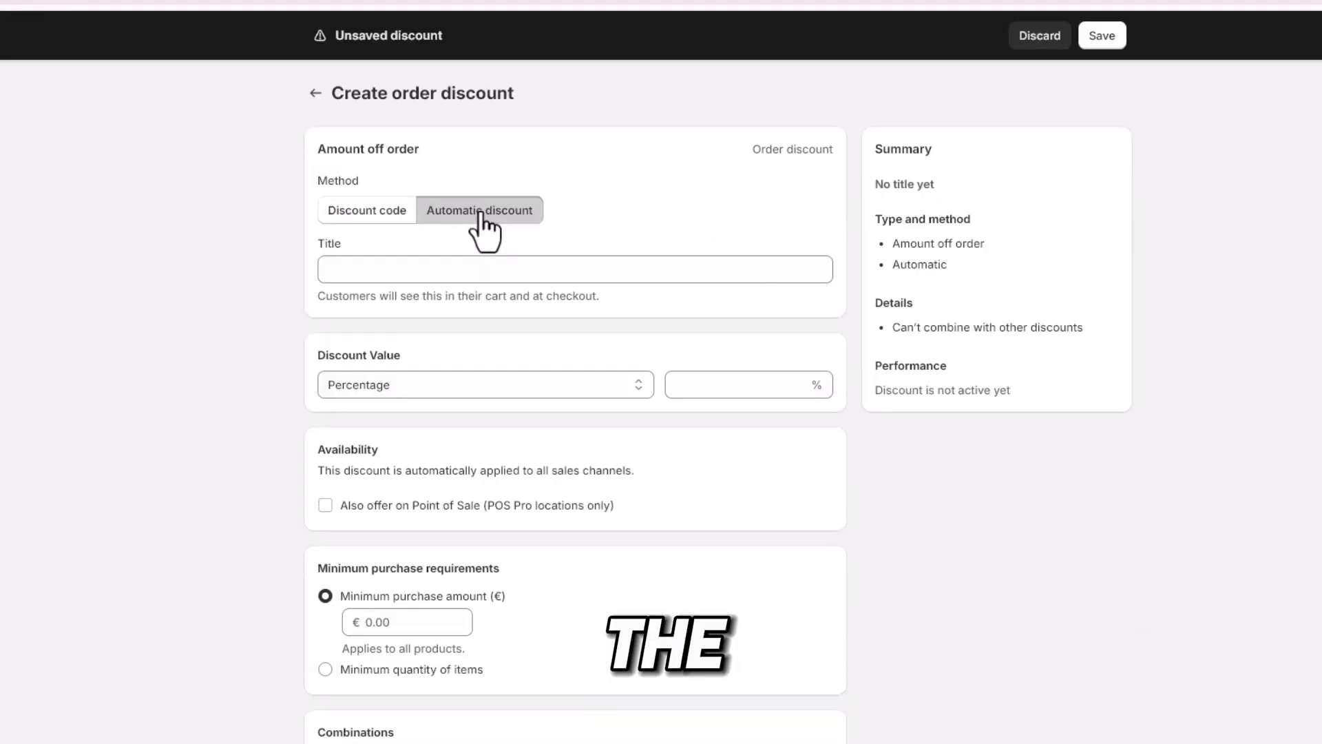
Title the automatic order discount "Product Discount".
left_click(430, 268)
type("P")
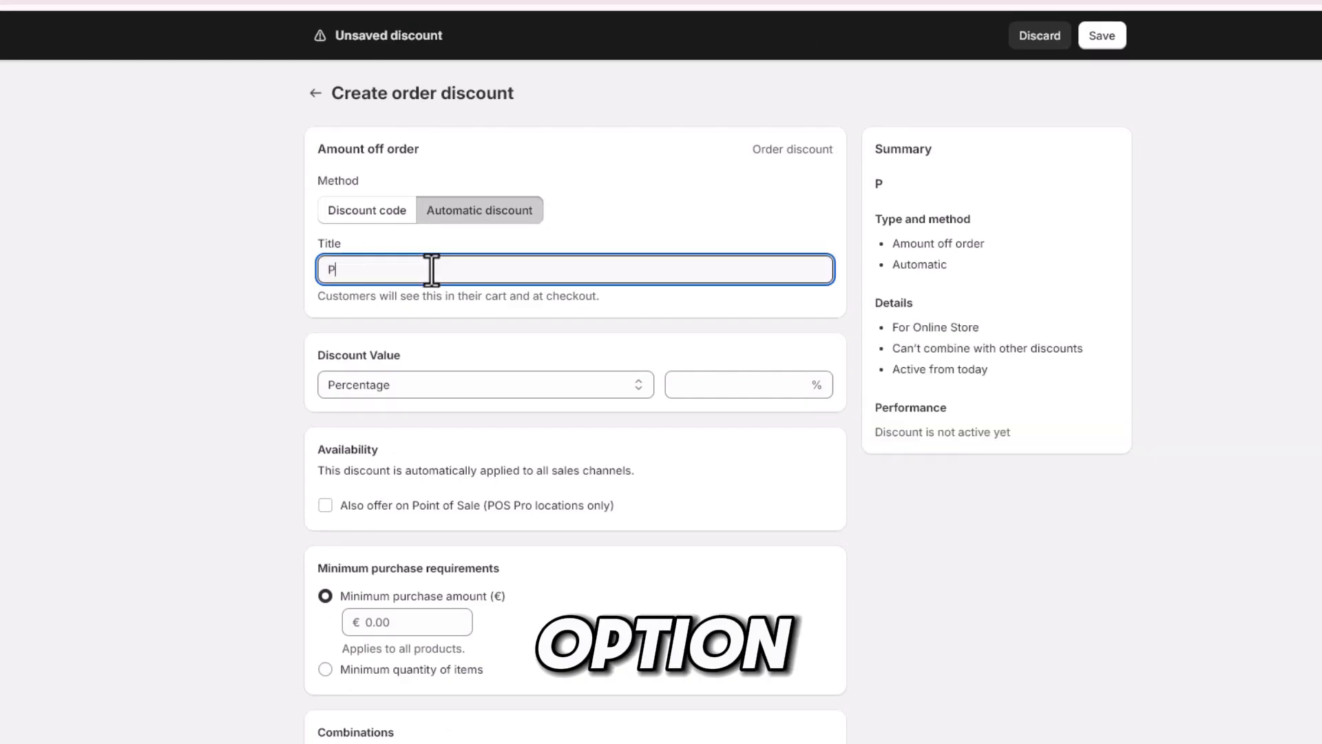
type("roduc")
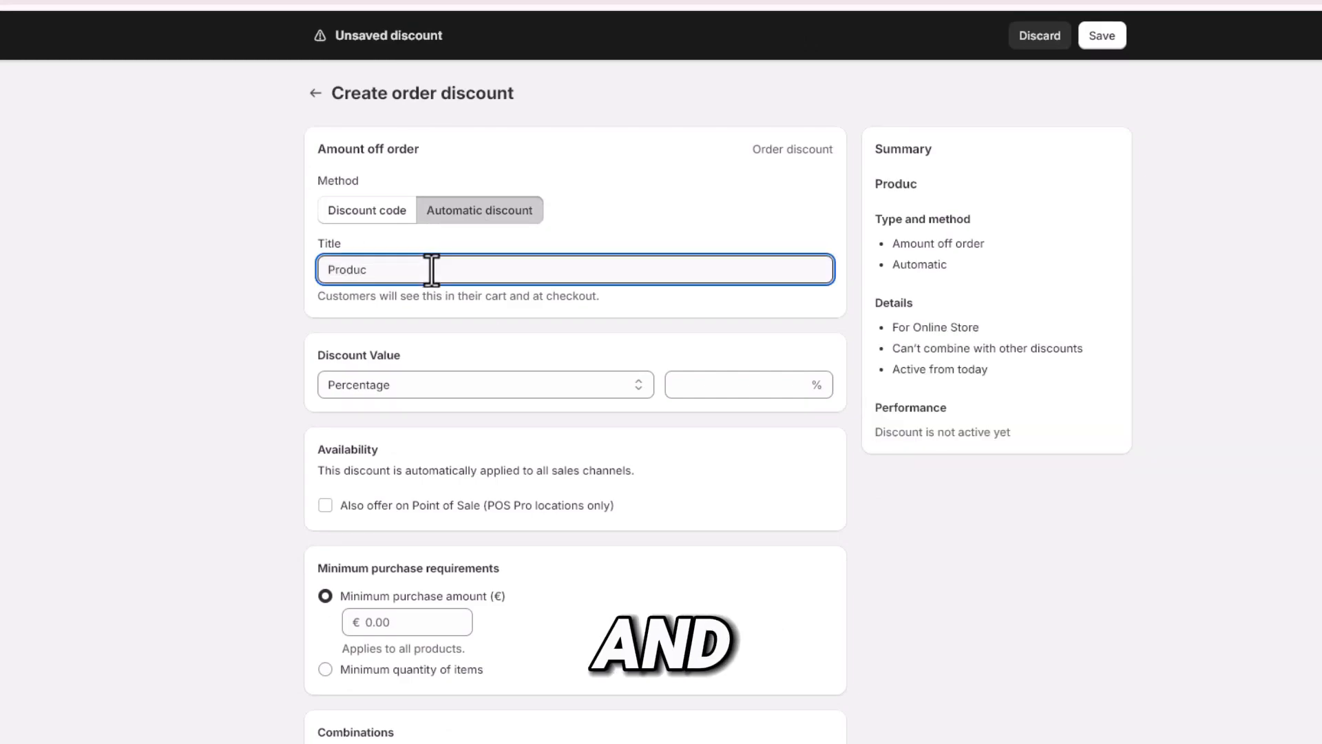
type("t Dis")
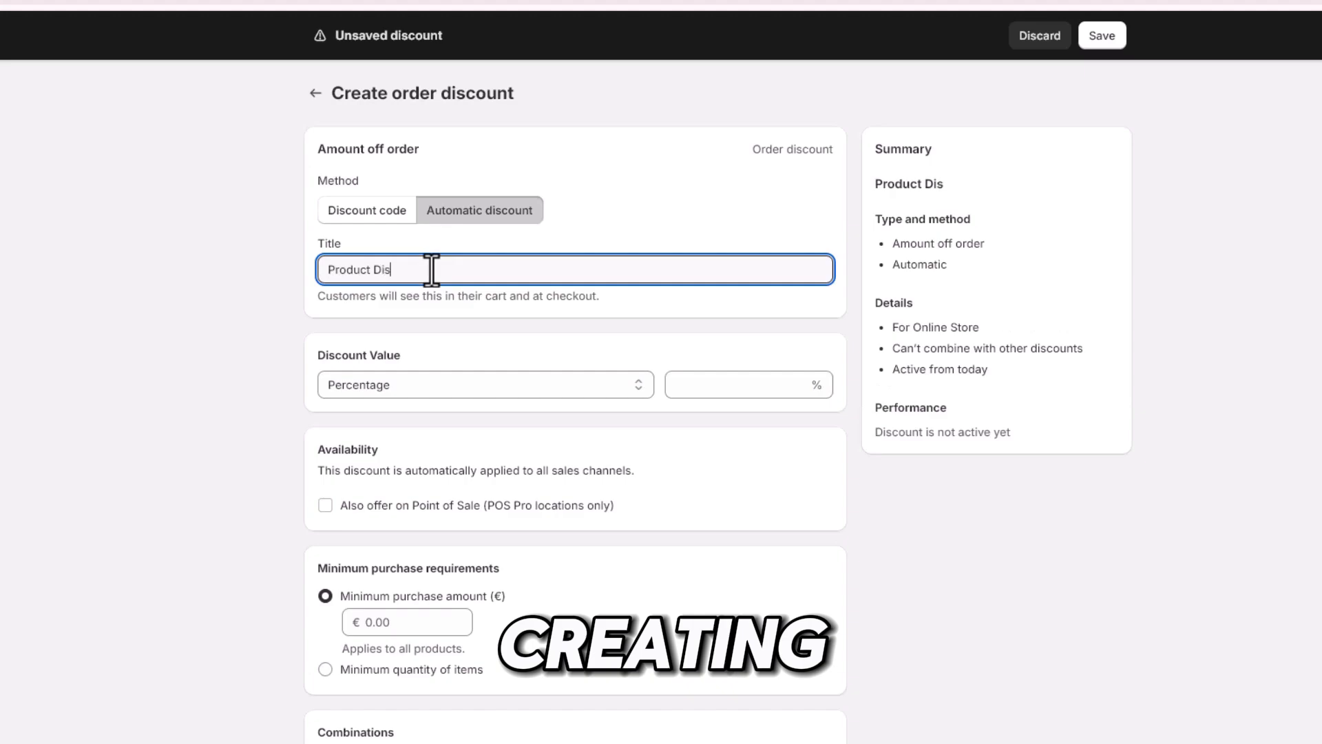
type("count")
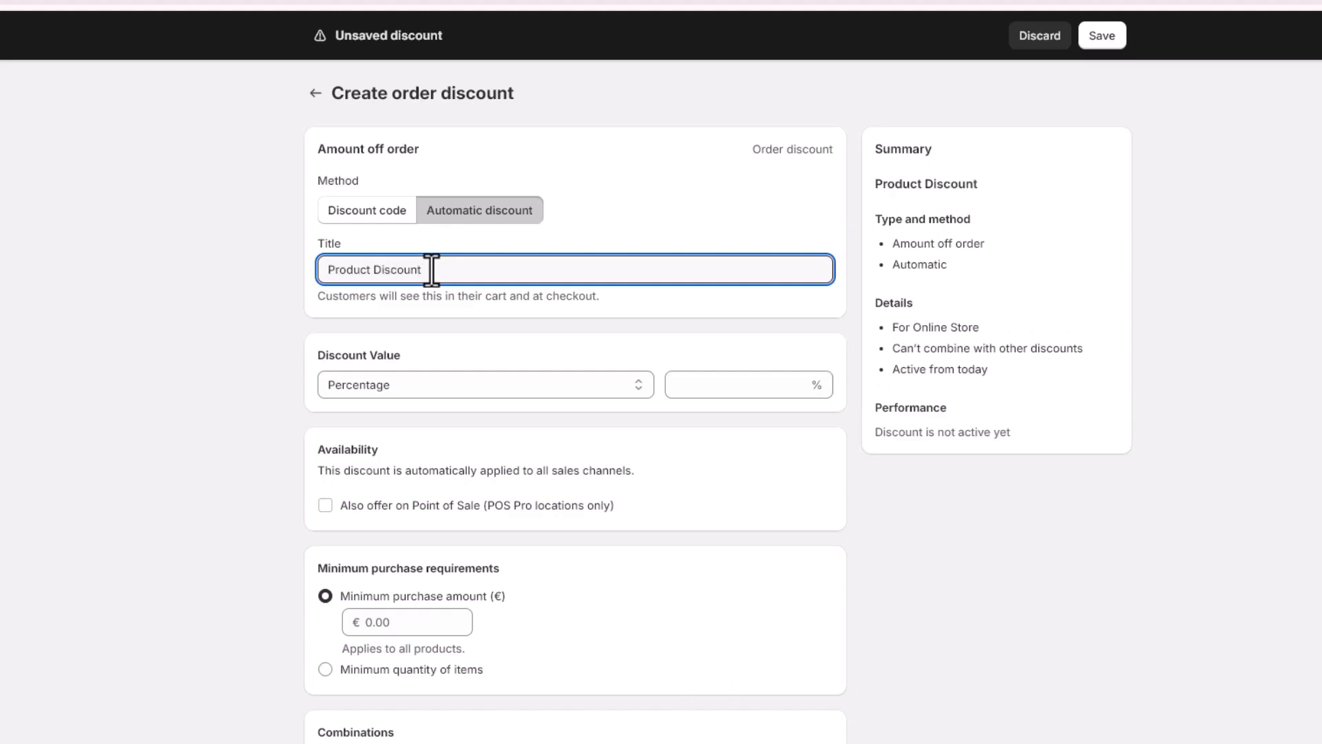
left_click(1003, 1)
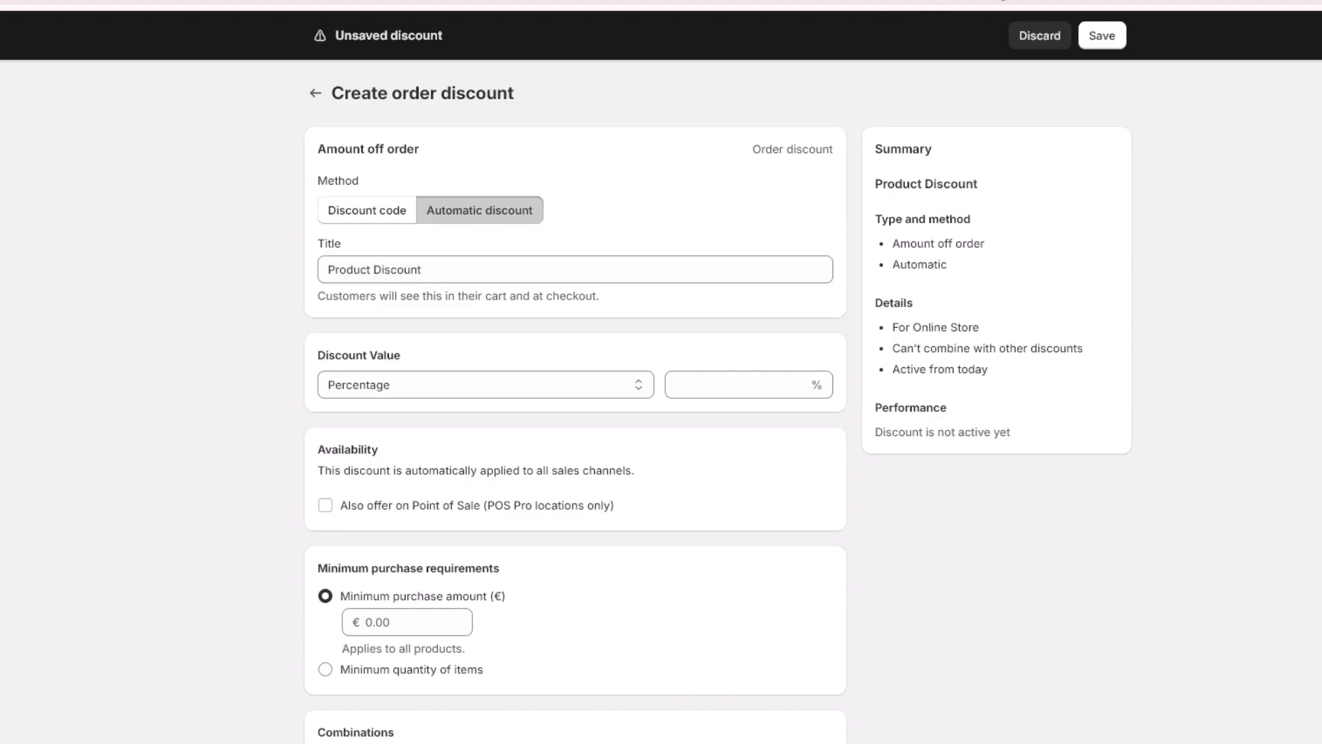
Set the discount to 10 percent with a minimum quantity of 2 items and save it.
left_click(716, 386)
type("10")
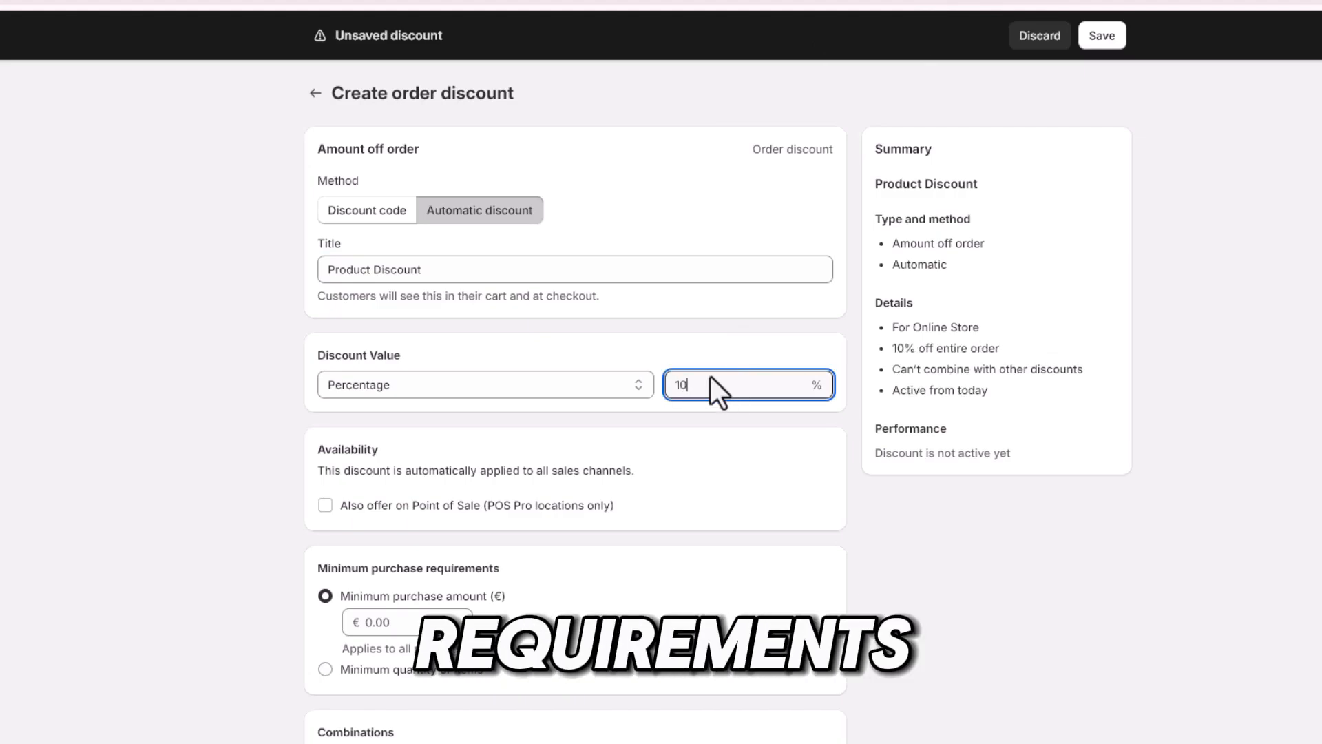
scroll(575, 523, "down", 3)
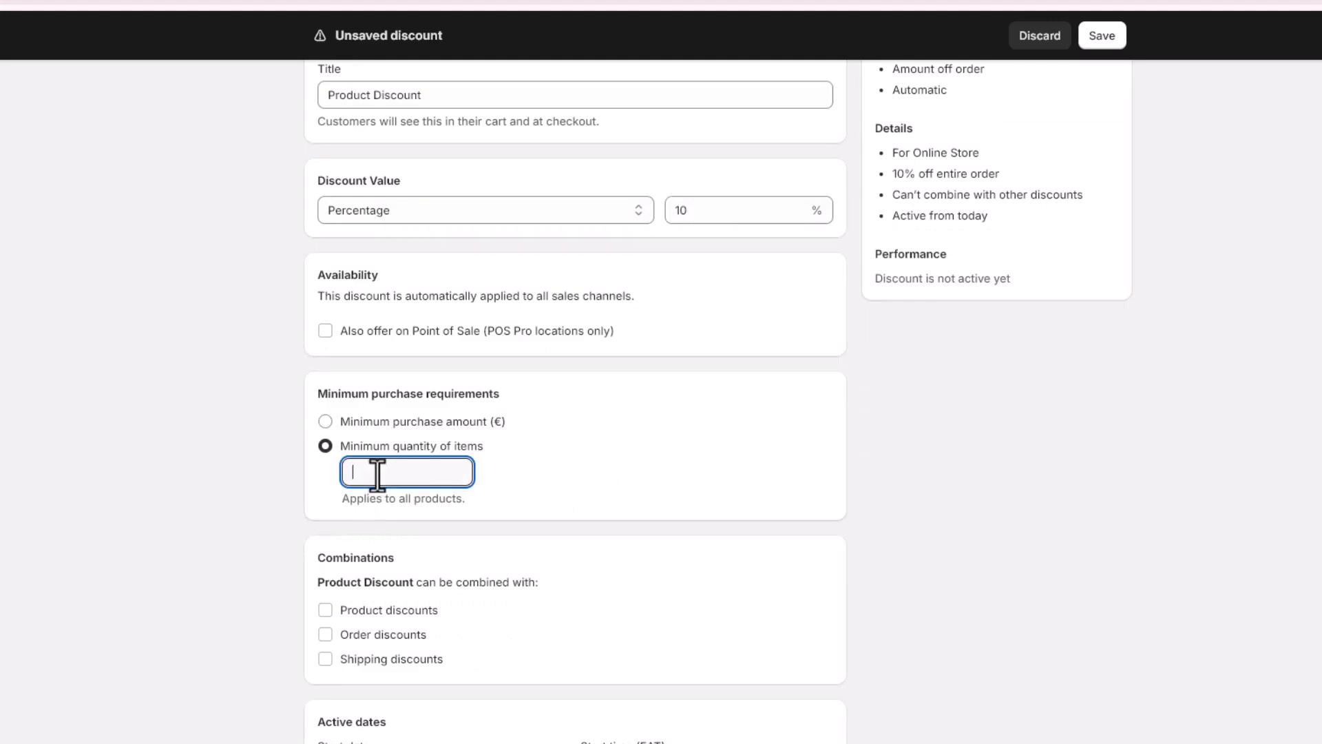
type("2")
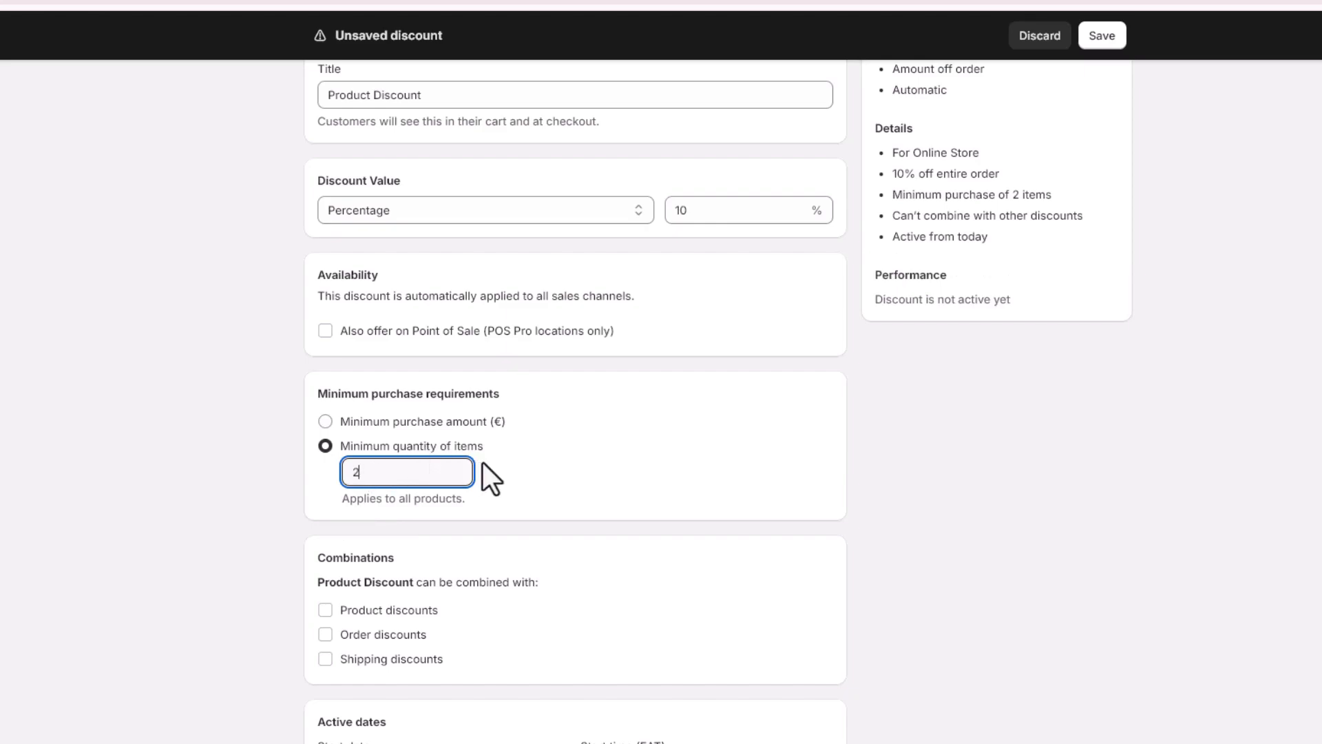
scroll(351, 675, "down", 1)
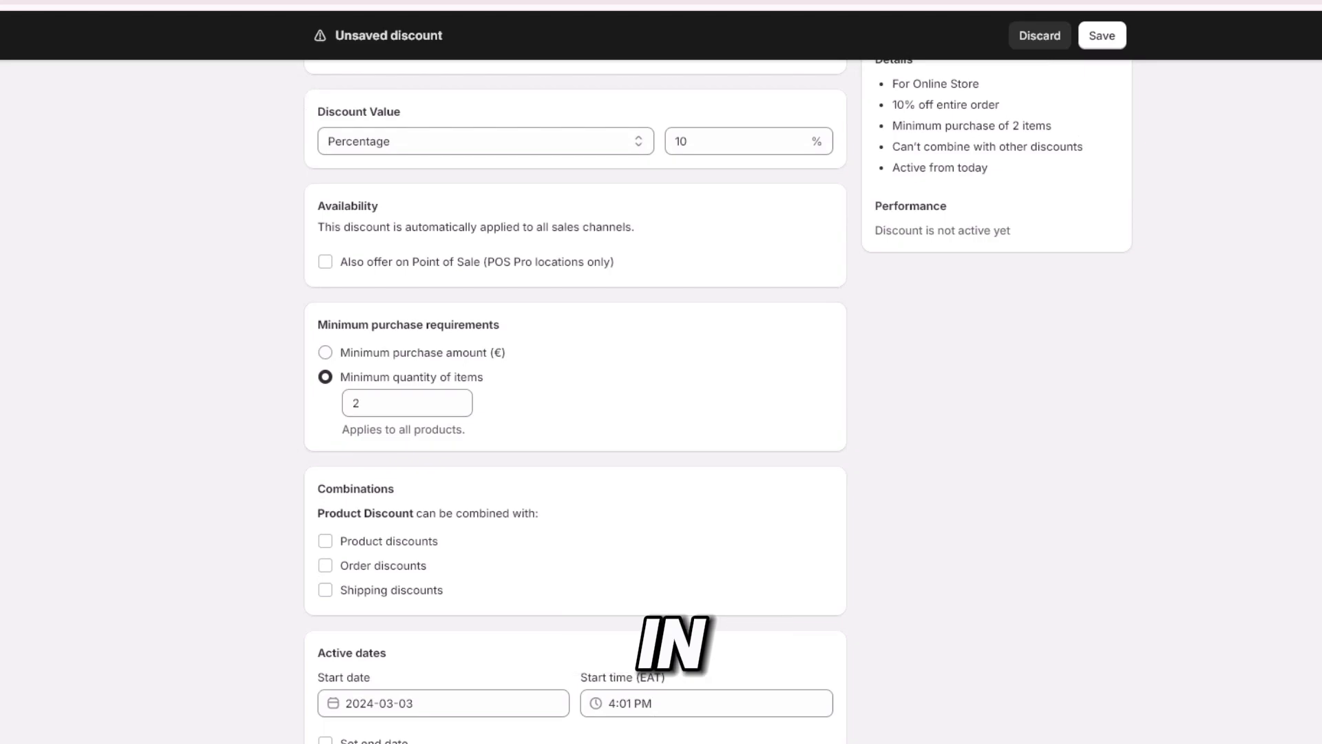
key("ctrl+s")
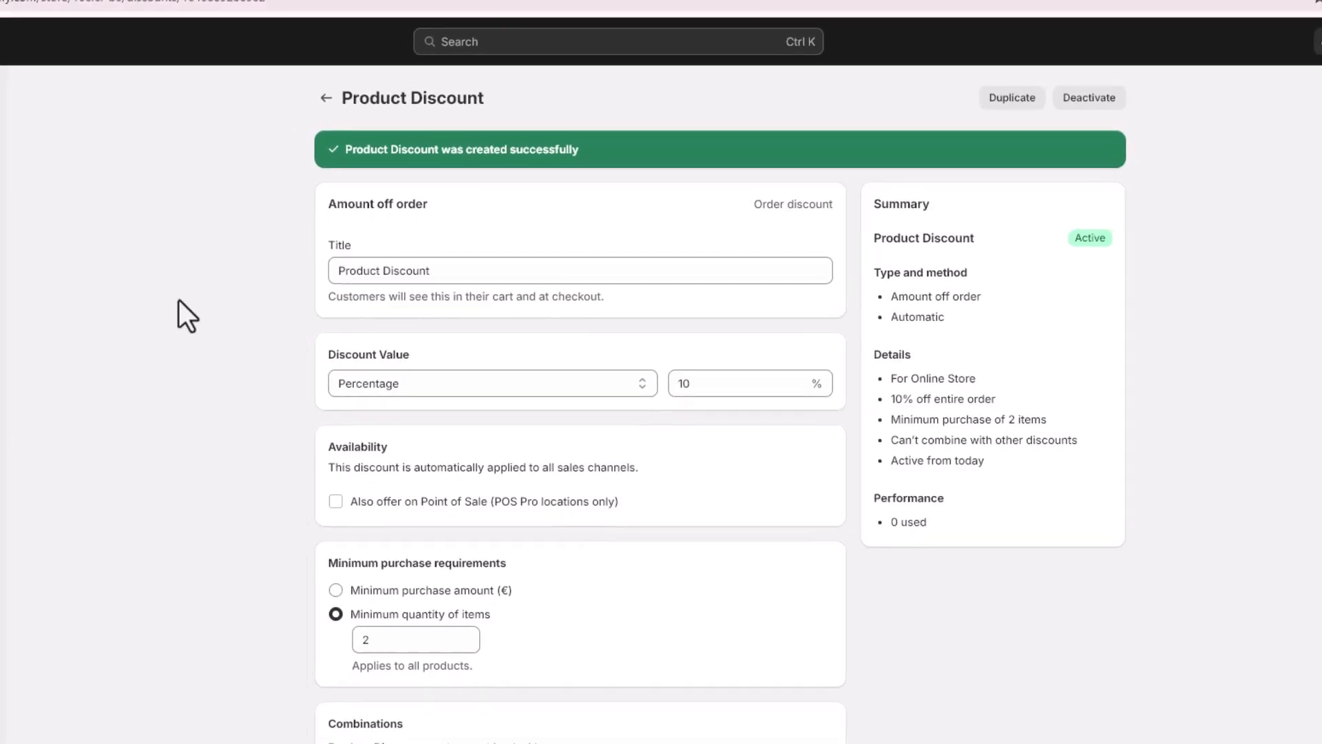
Open the live online store and go to the featured Transform Time product on its home page.
left_click(59, 320)
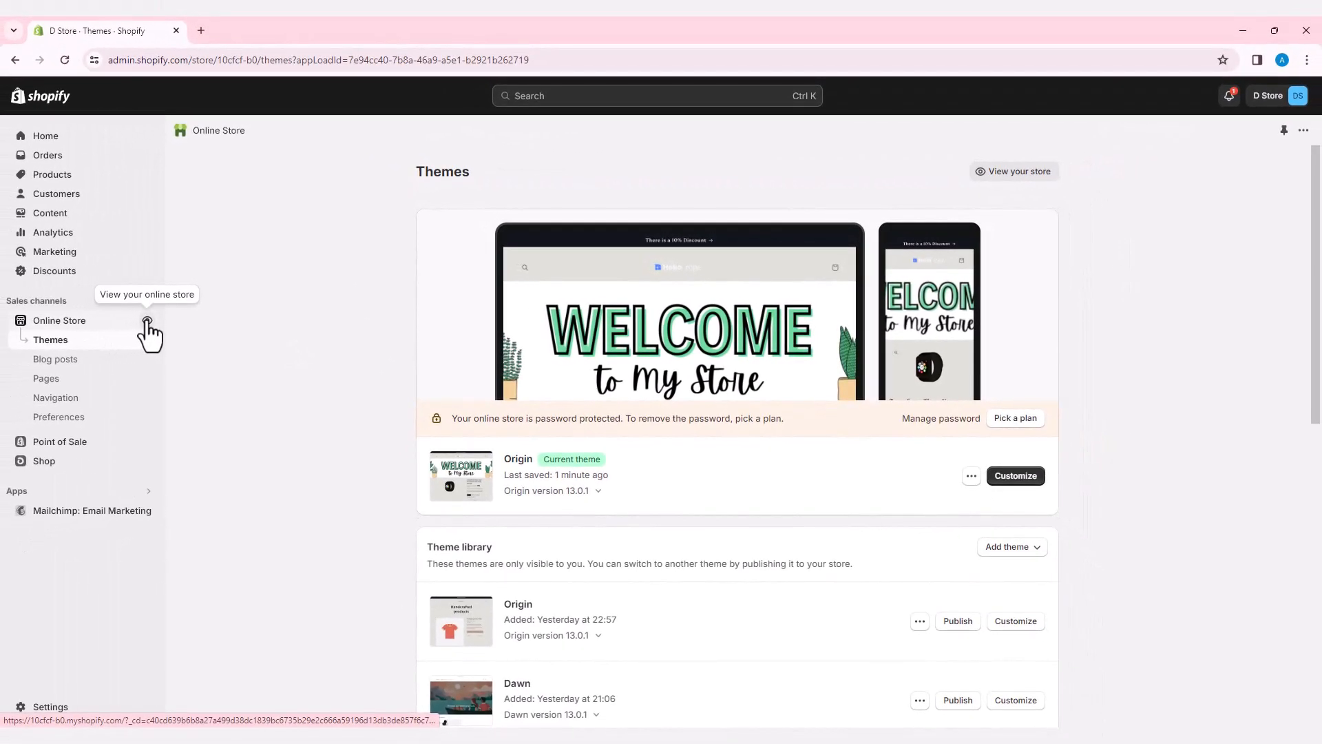
left_click(147, 321)
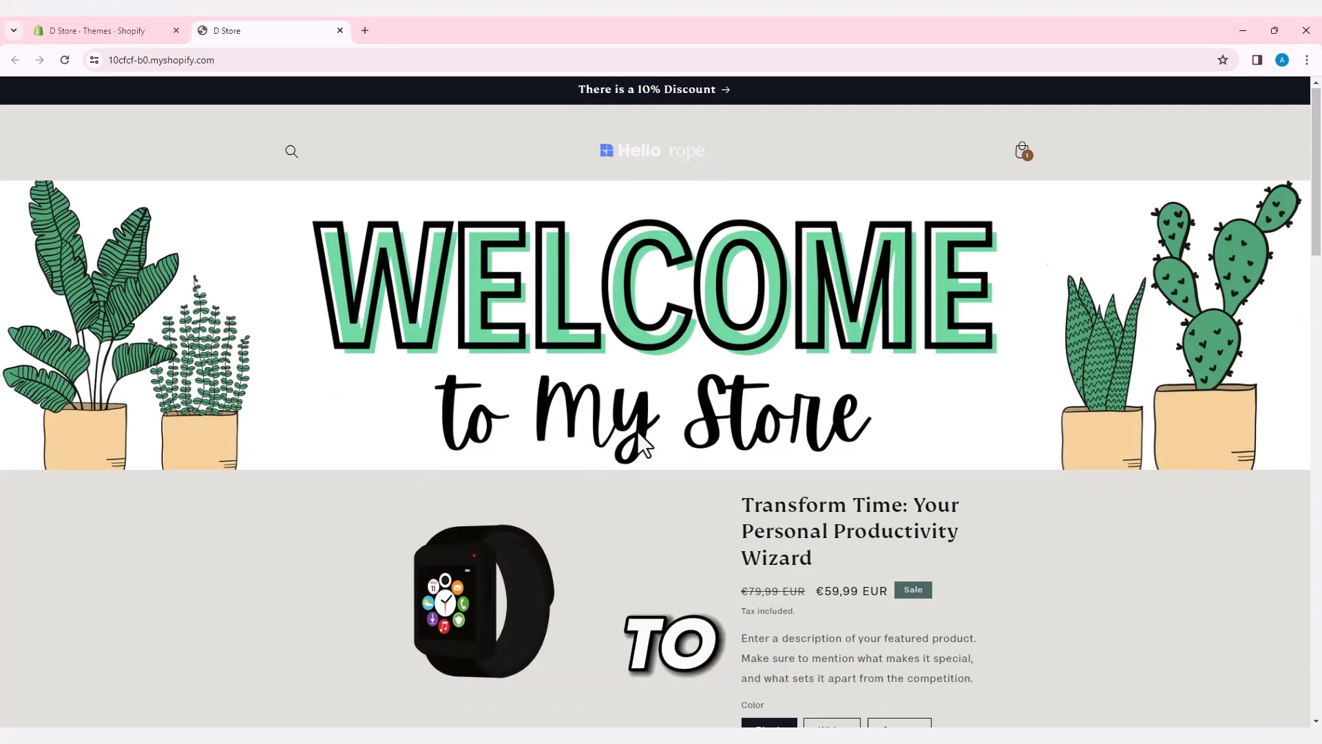
scroll(604, 418, "down", 2)
scroll(857, 434, "down", 2)
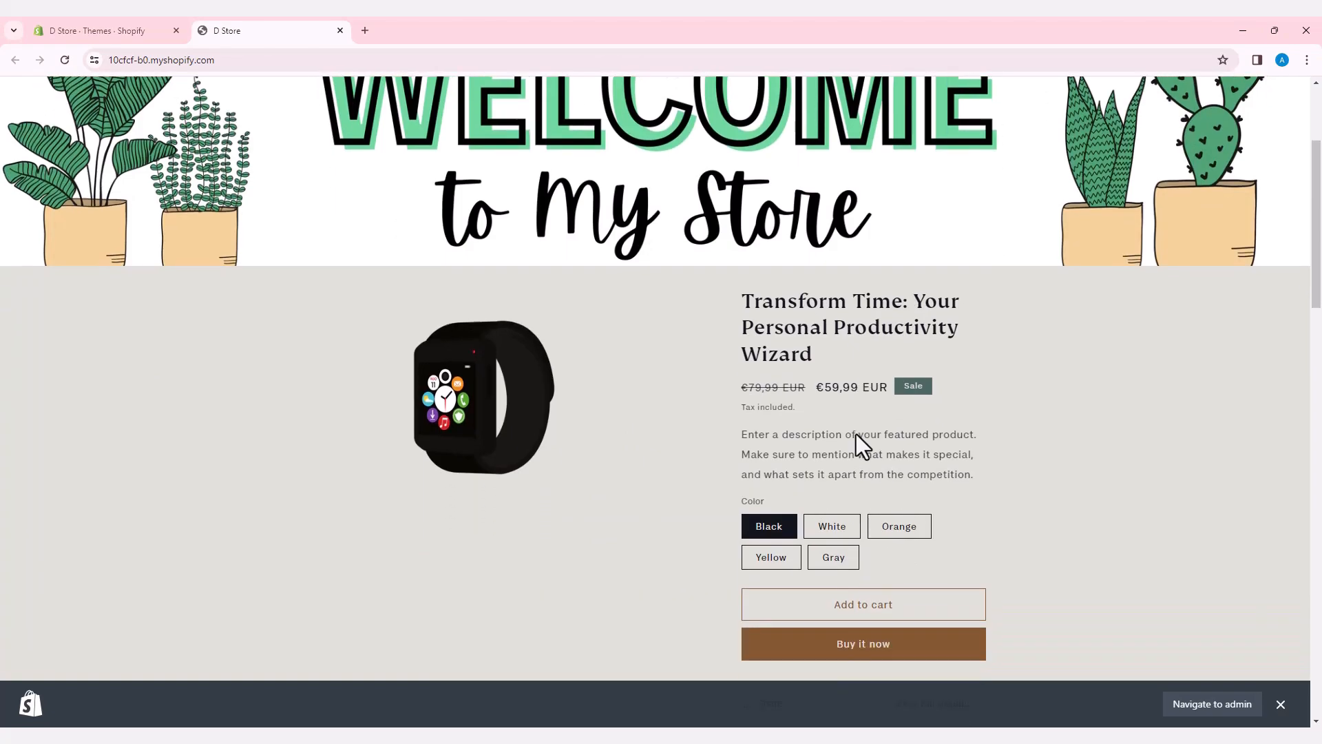
Preview the White, Orange, Yellow and Gray variants of the featured product in turn.
left_click(830, 460)
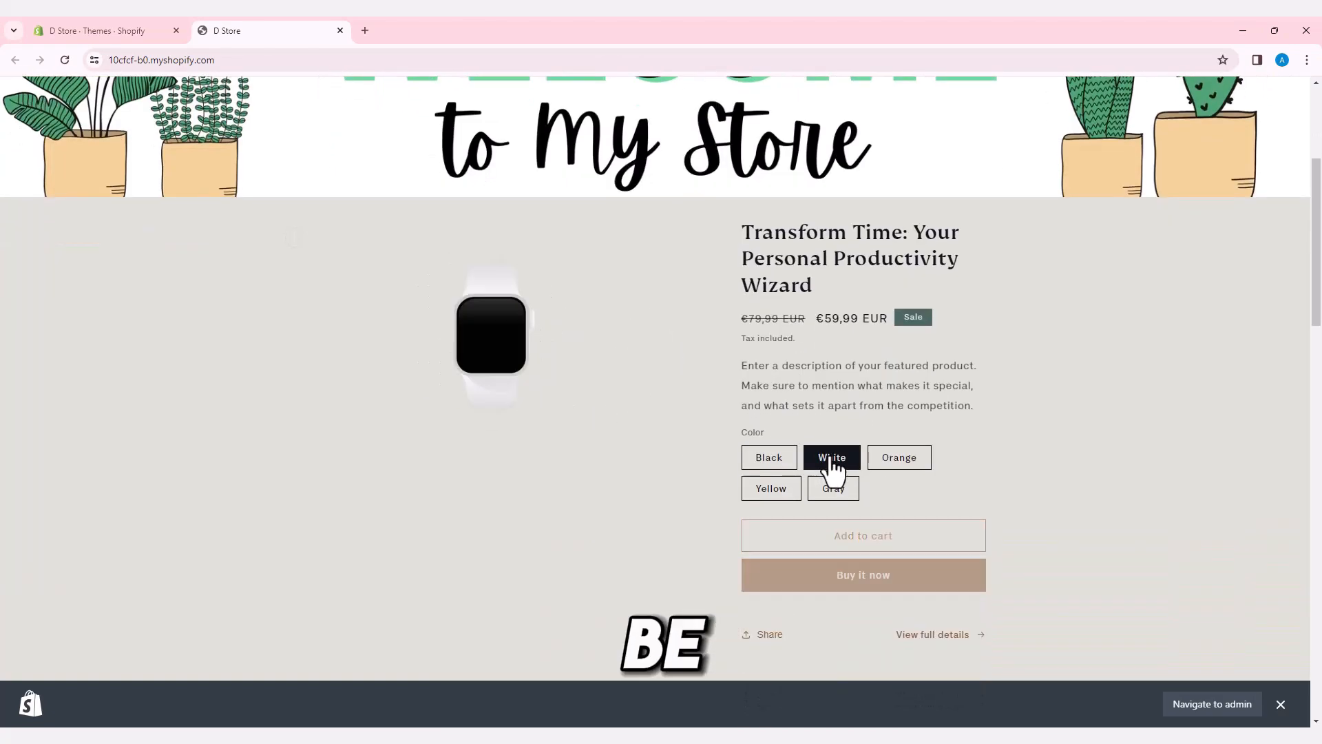
left_click(898, 462)
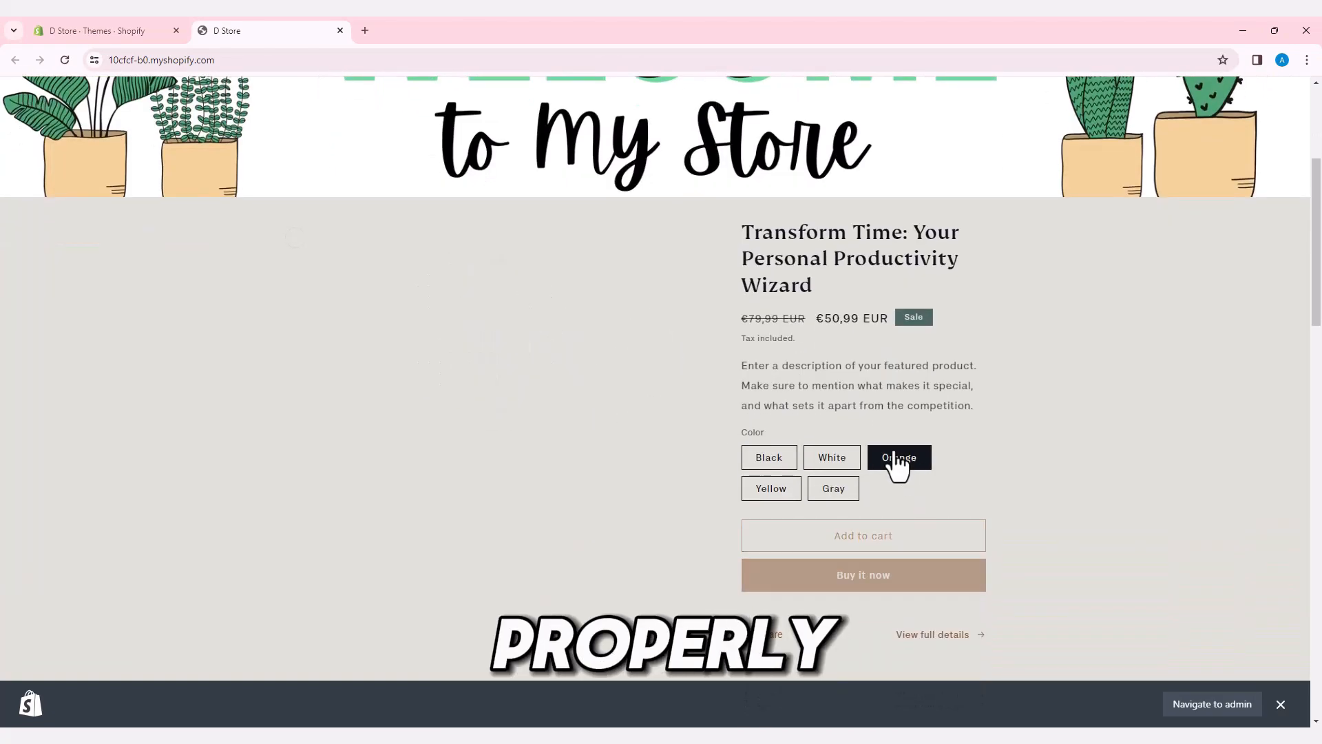
left_click(763, 491)
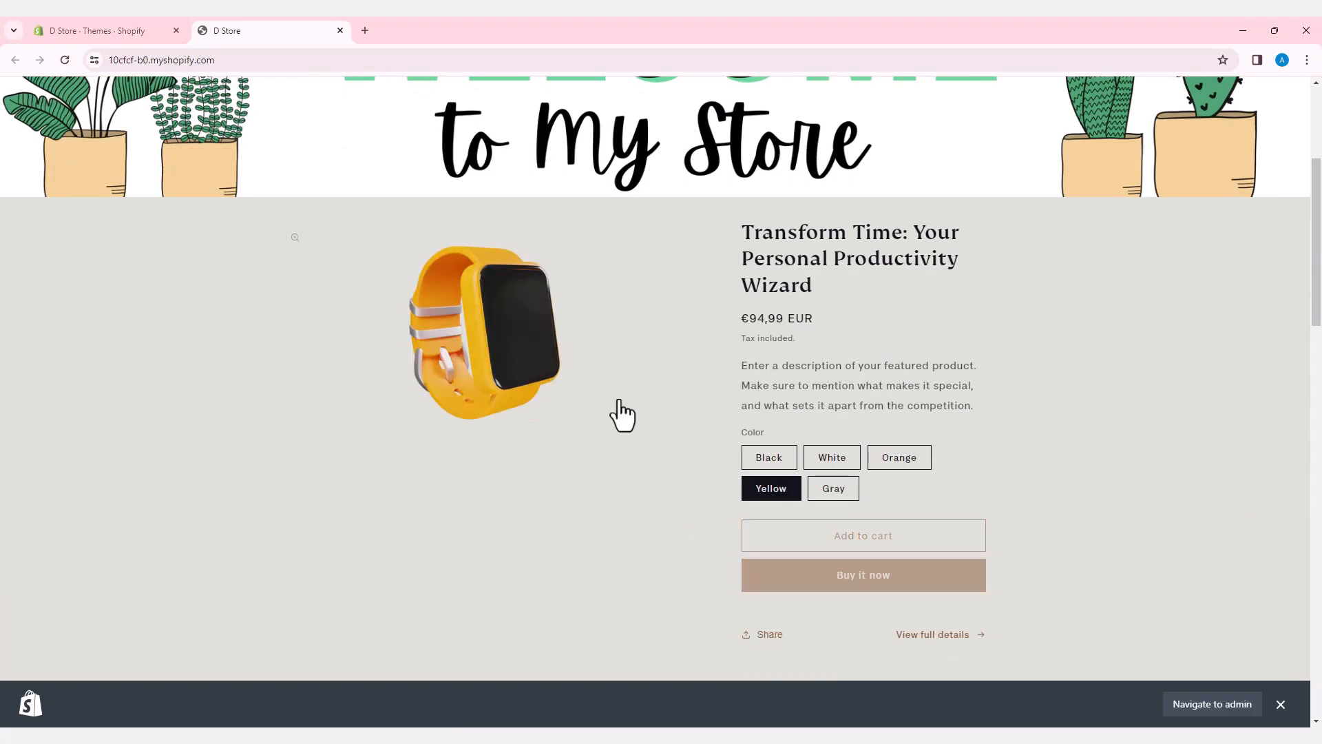
left_click(839, 498)
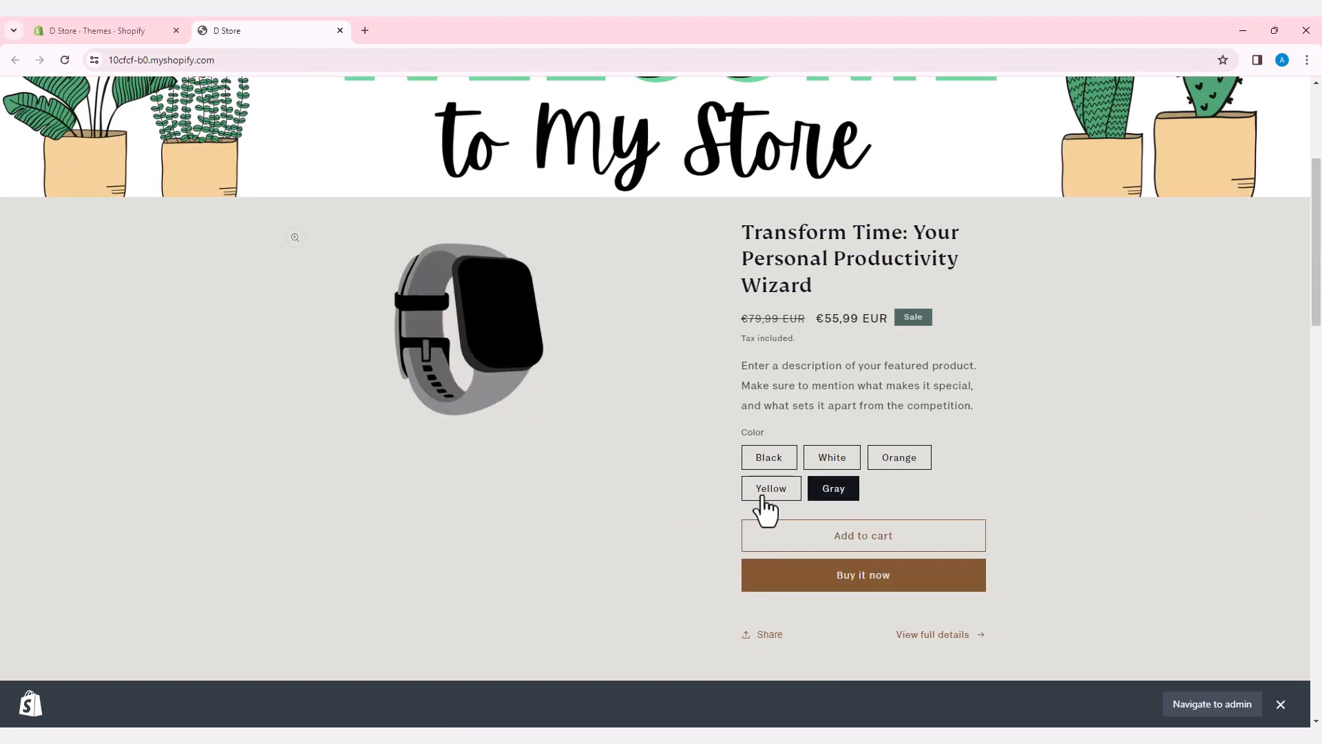
Examine the storefront home page's watch image collage, testimonials and customer reviews sections.
scroll(669, 498, "down", 3)
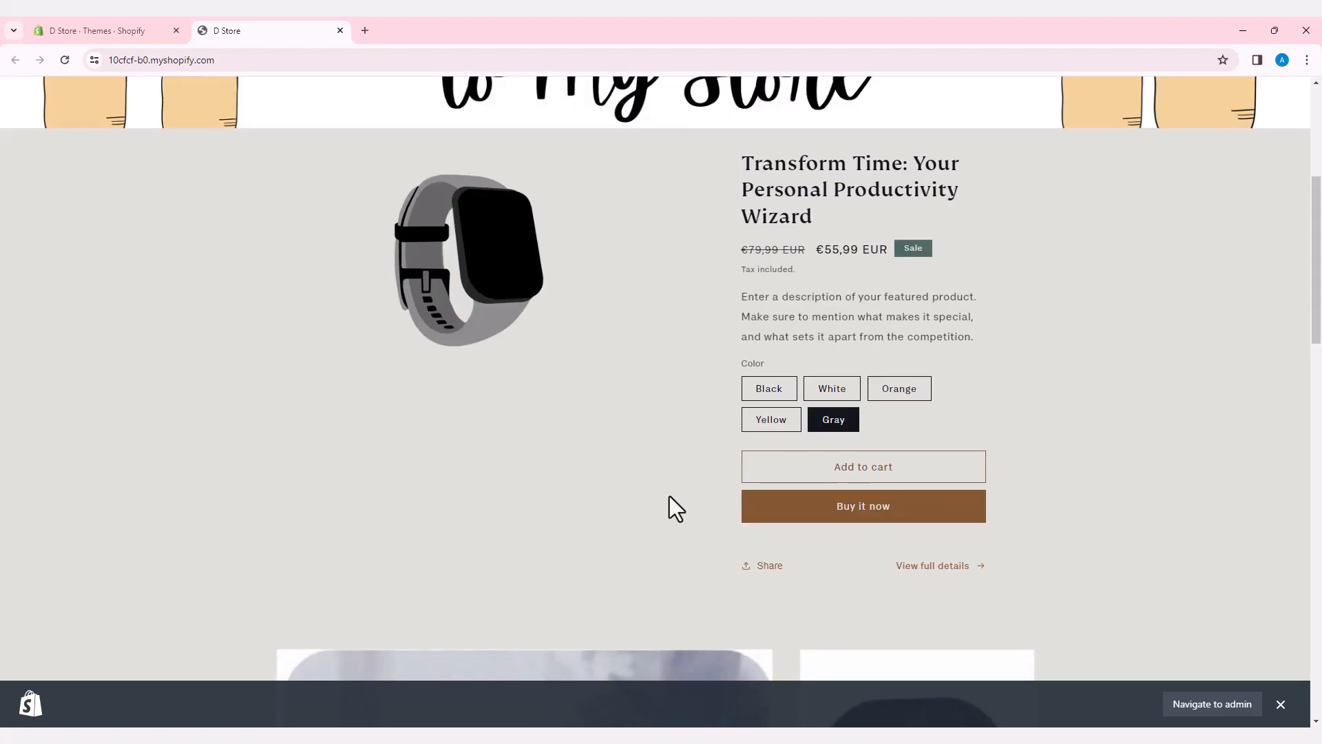
scroll(661, 499, "down", 3)
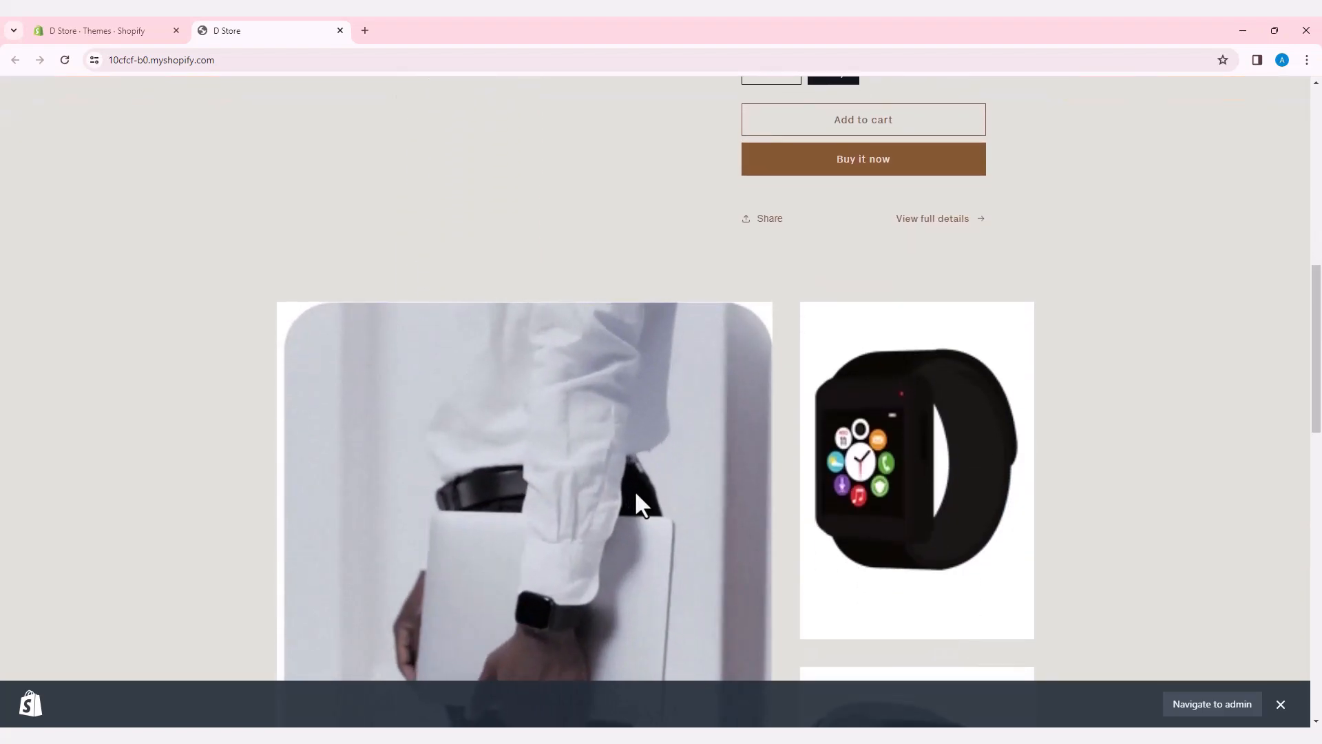
scroll(675, 489, "down", 3)
scroll(845, 482, "down", 4)
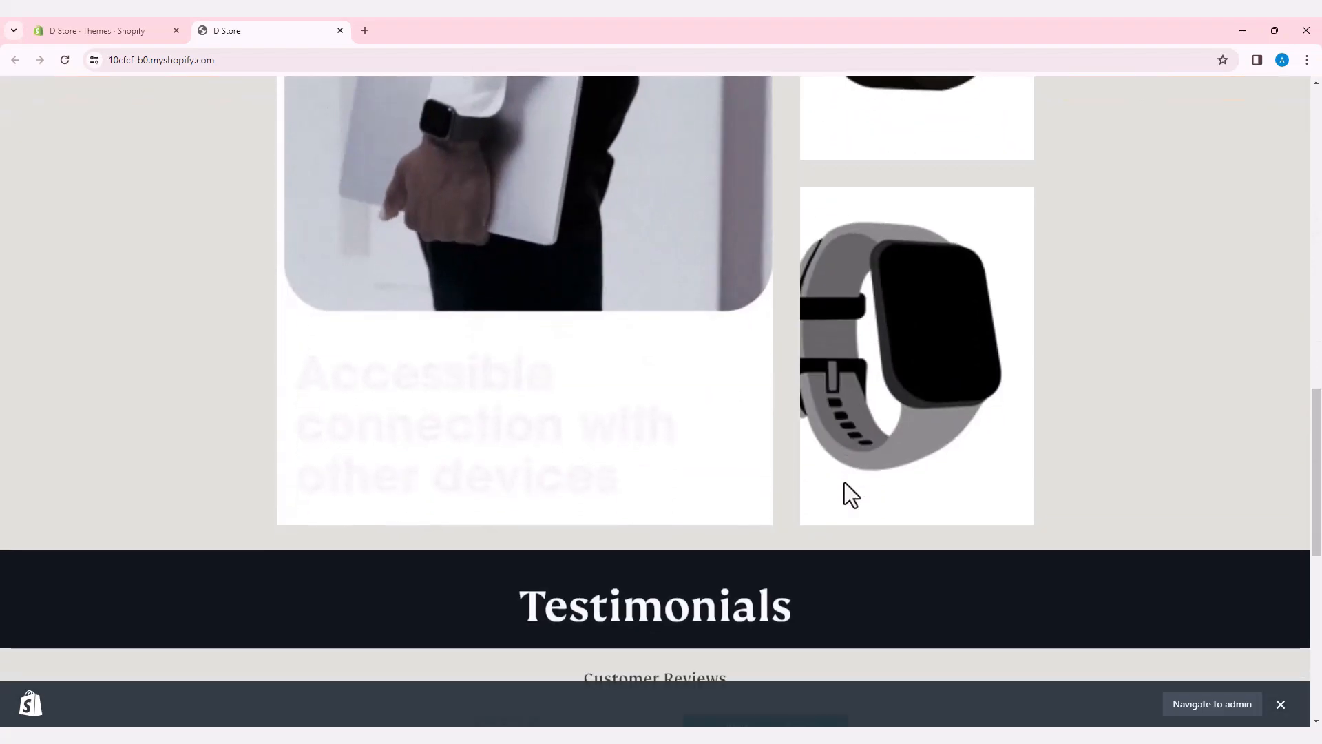
scroll(844, 482, "up", 2)
scroll(843, 479, "down", 8)
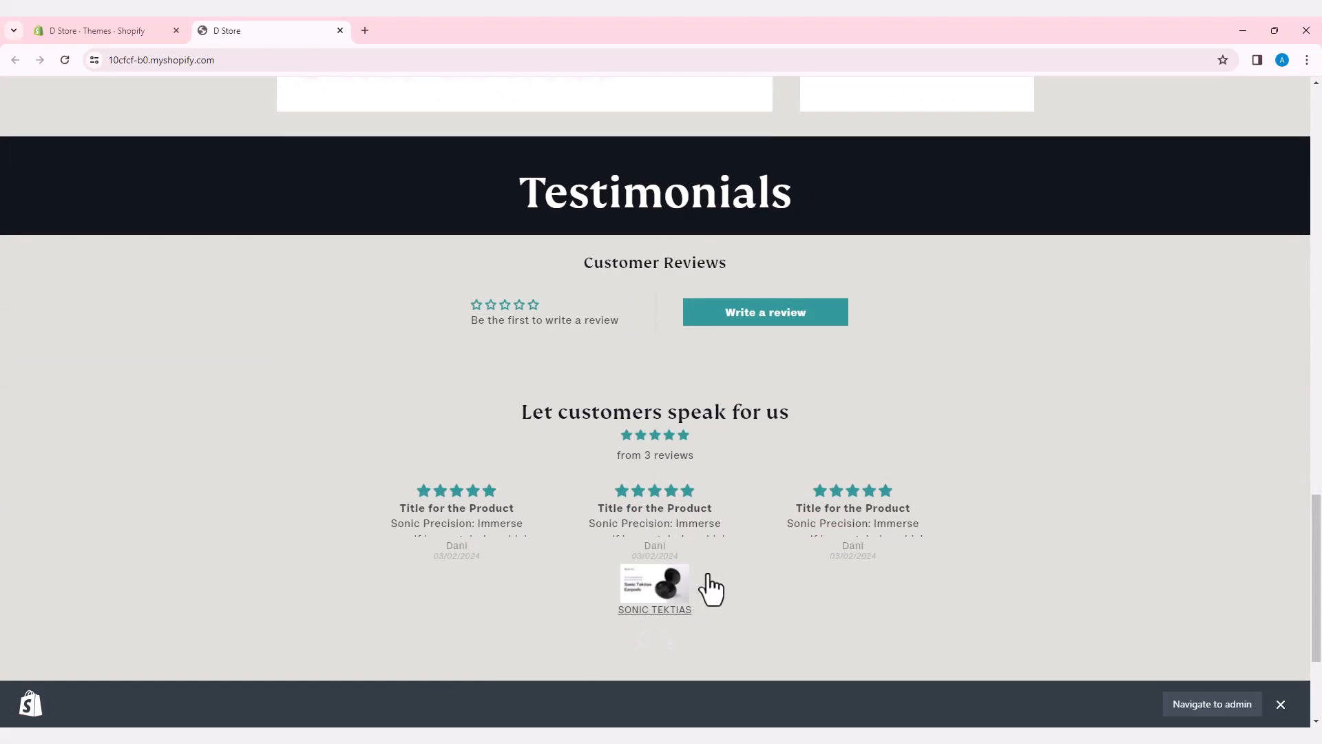
Open the featured product's full details page and look over its discount banner and description.
scroll(743, 551, "up", 5)
scroll(742, 551, "up", 13)
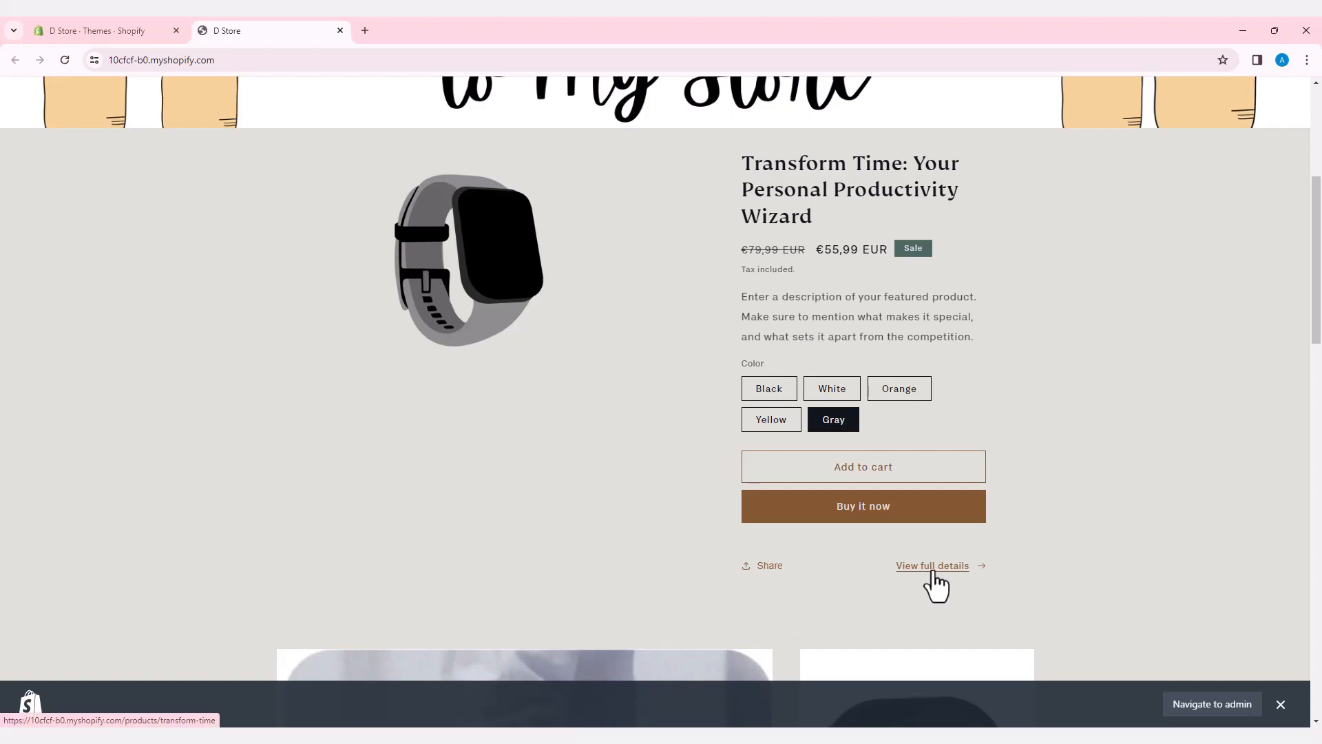
left_click(934, 570)
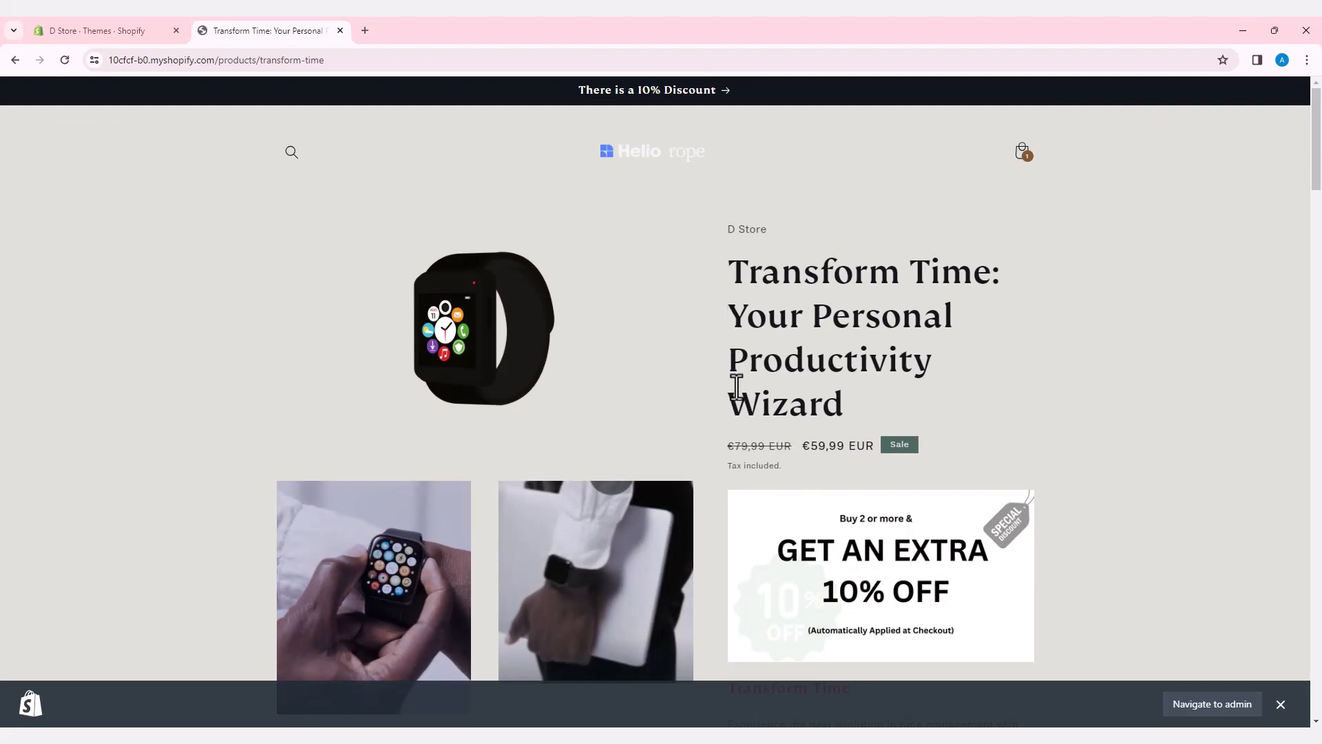
scroll(737, 387, "down", 2)
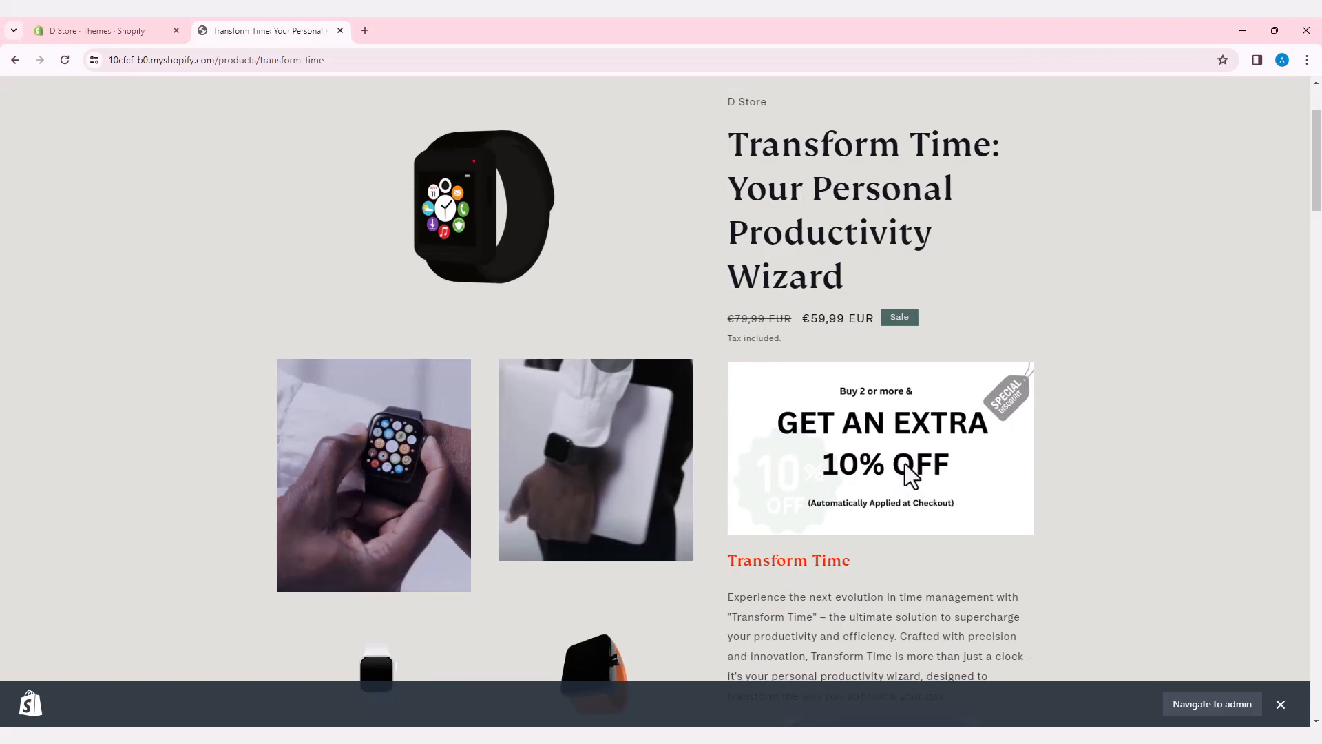
scroll(833, 463, "down", 2)
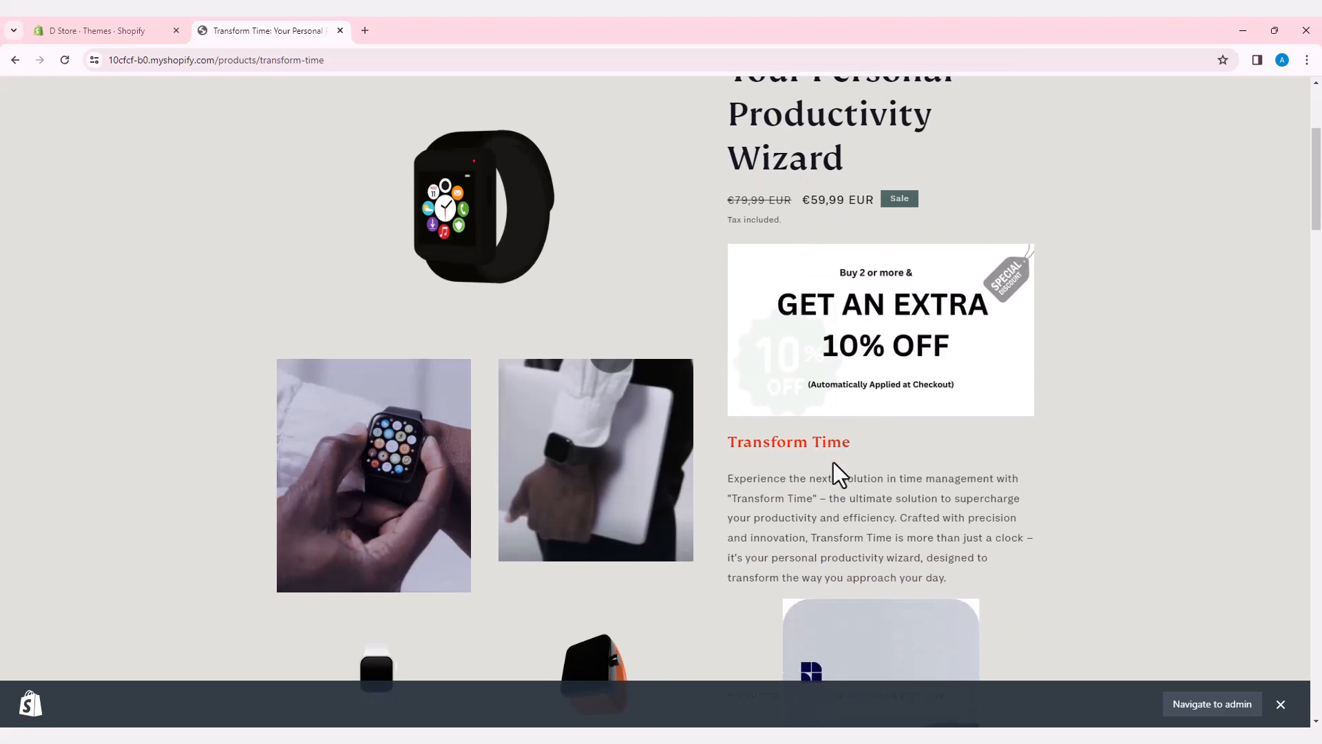
scroll(820, 443, "down", 3)
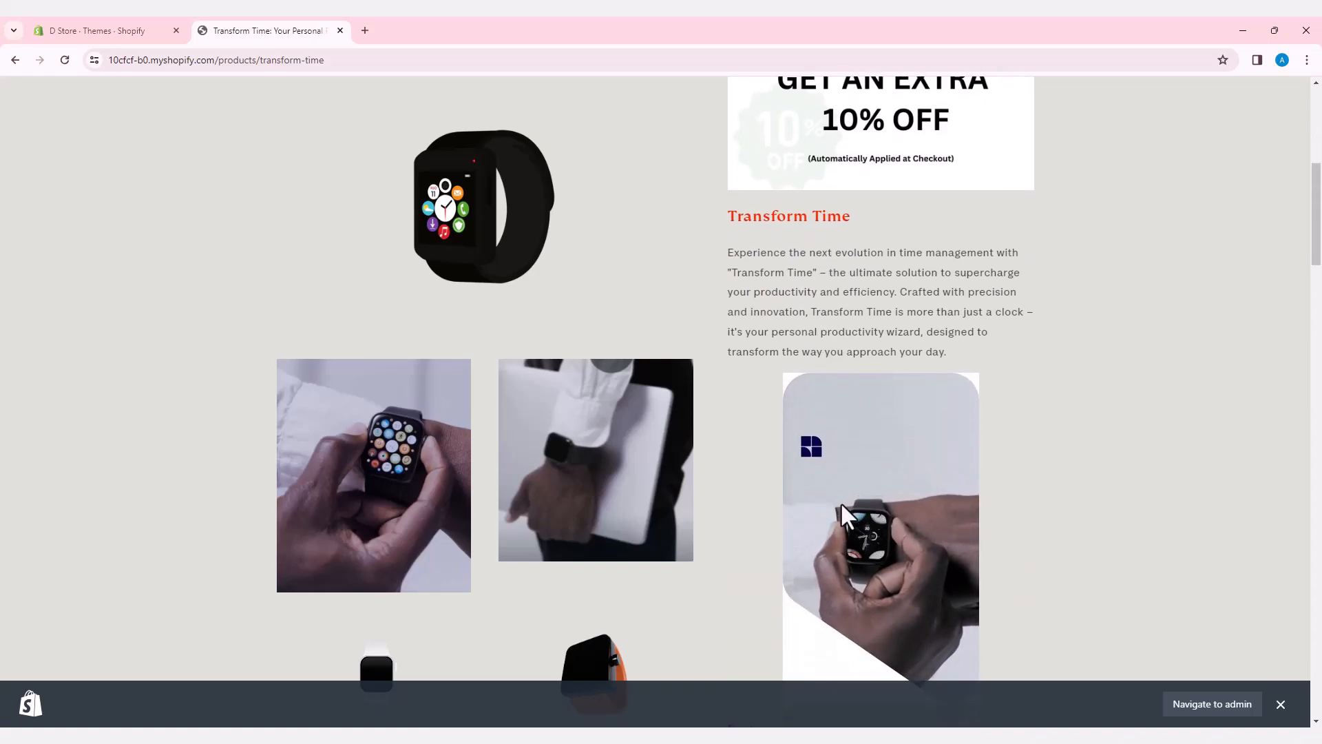
Read through the product page's Features section and its images, from Intuitive Time Tracking to Personalized Reminders.
scroll(697, 535, "down", 1)
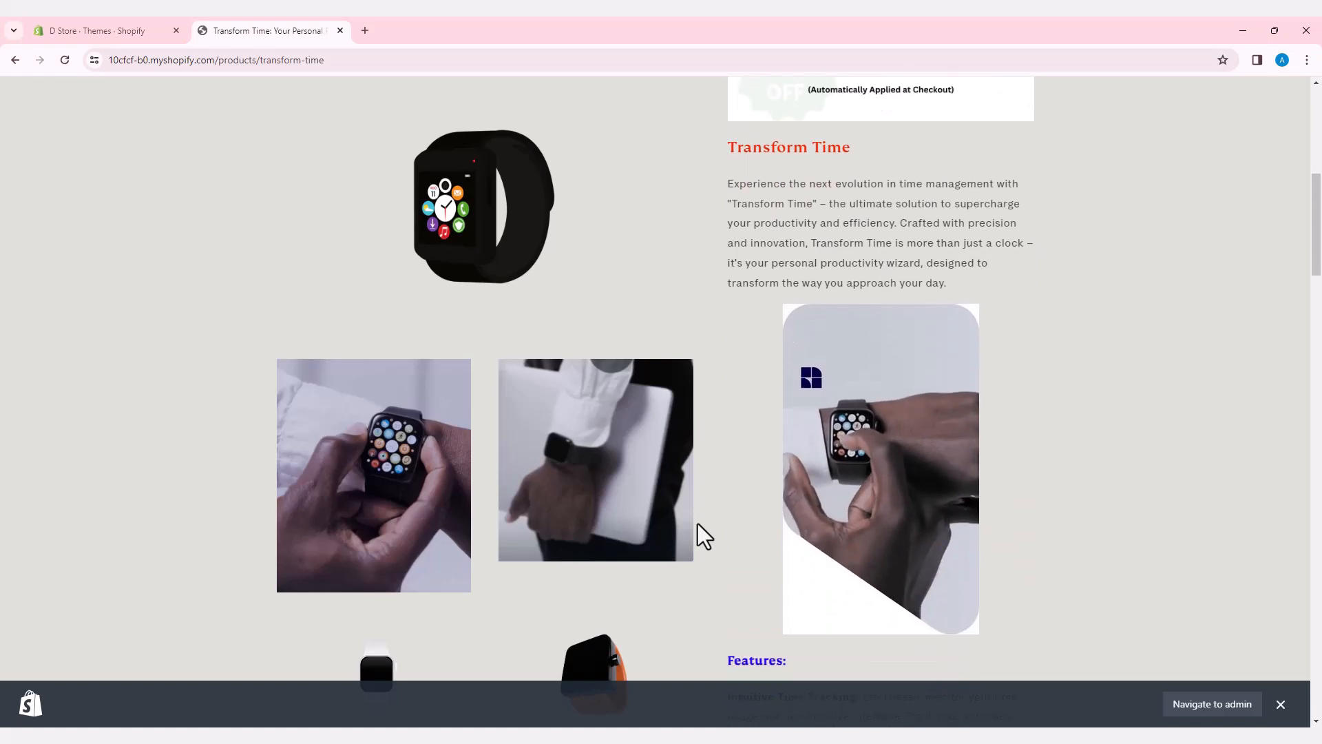
scroll(804, 530, "down", 2)
scroll(804, 530, "down", 2)
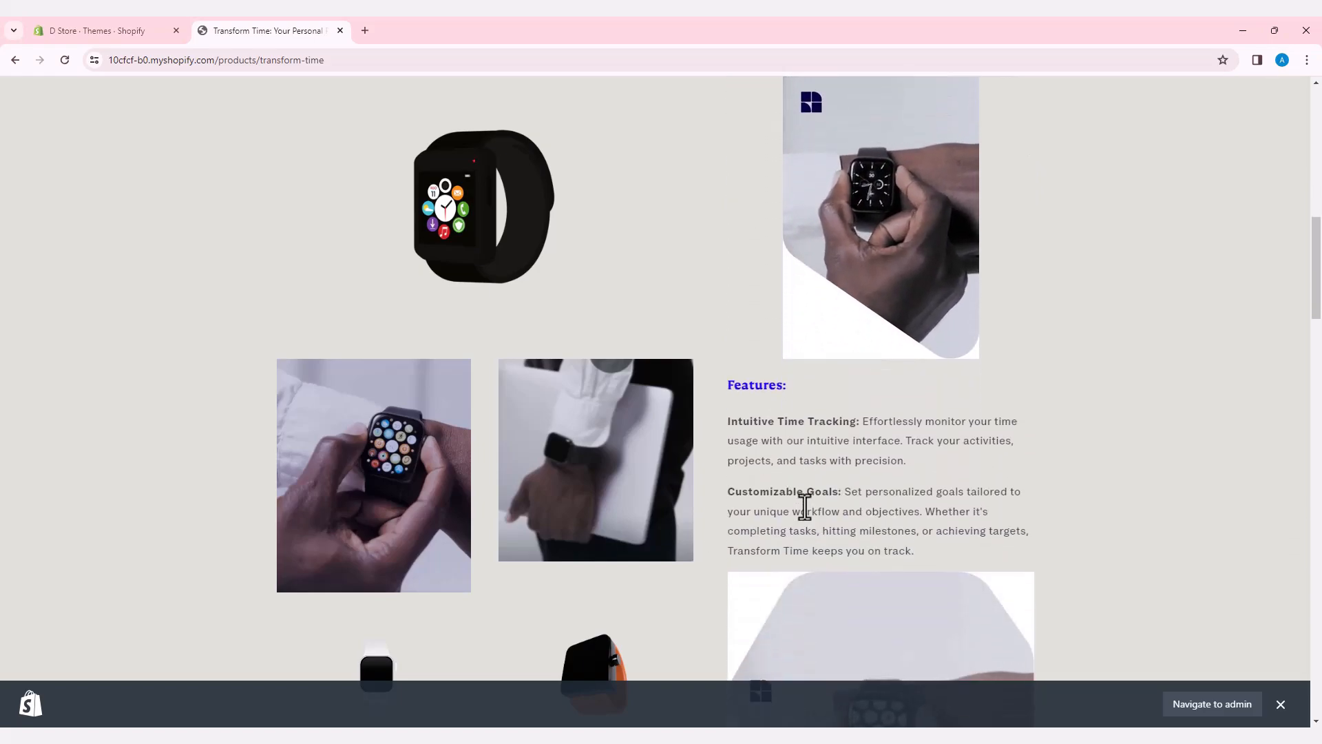
scroll(835, 524, "down", 1)
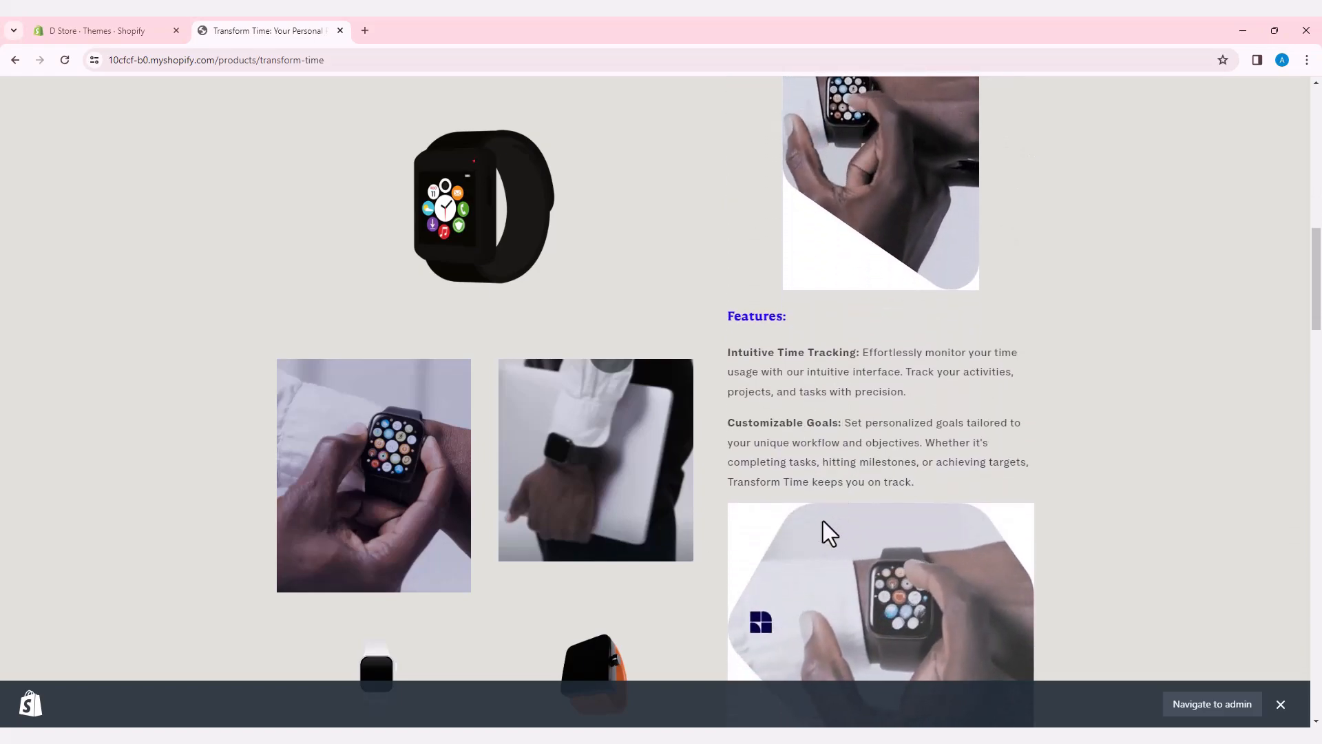
scroll(824, 520, "down", 2)
scroll(827, 527, "down", 5)
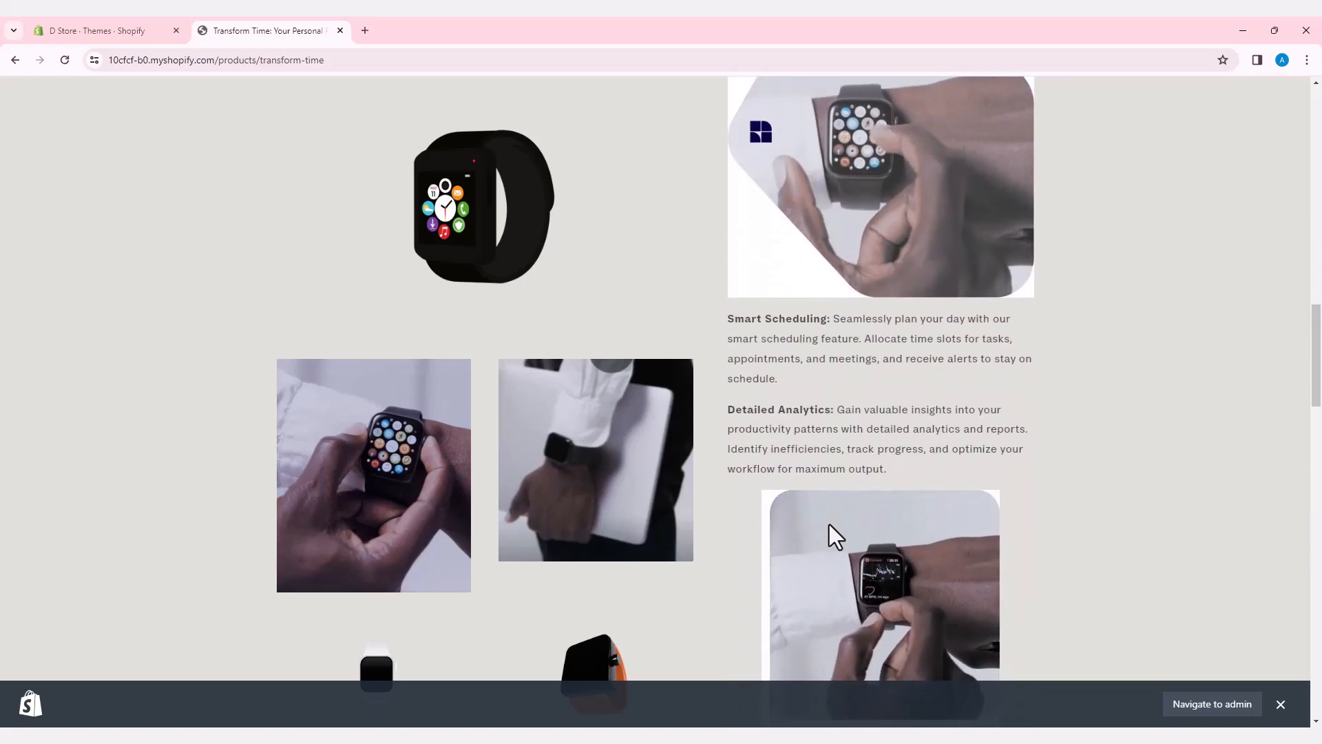
scroll(829, 523, "down", 2)
scroll(860, 481, "down", 6)
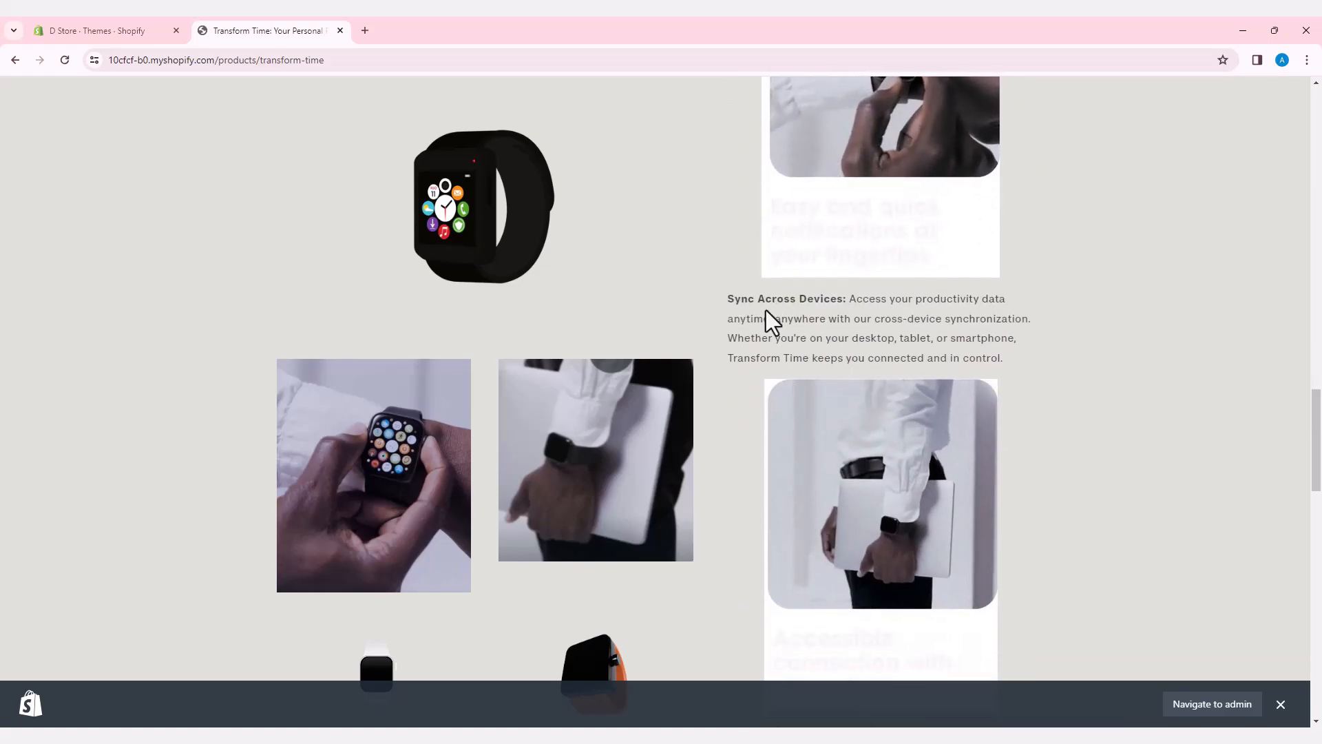
scroll(847, 481, "down", 6)
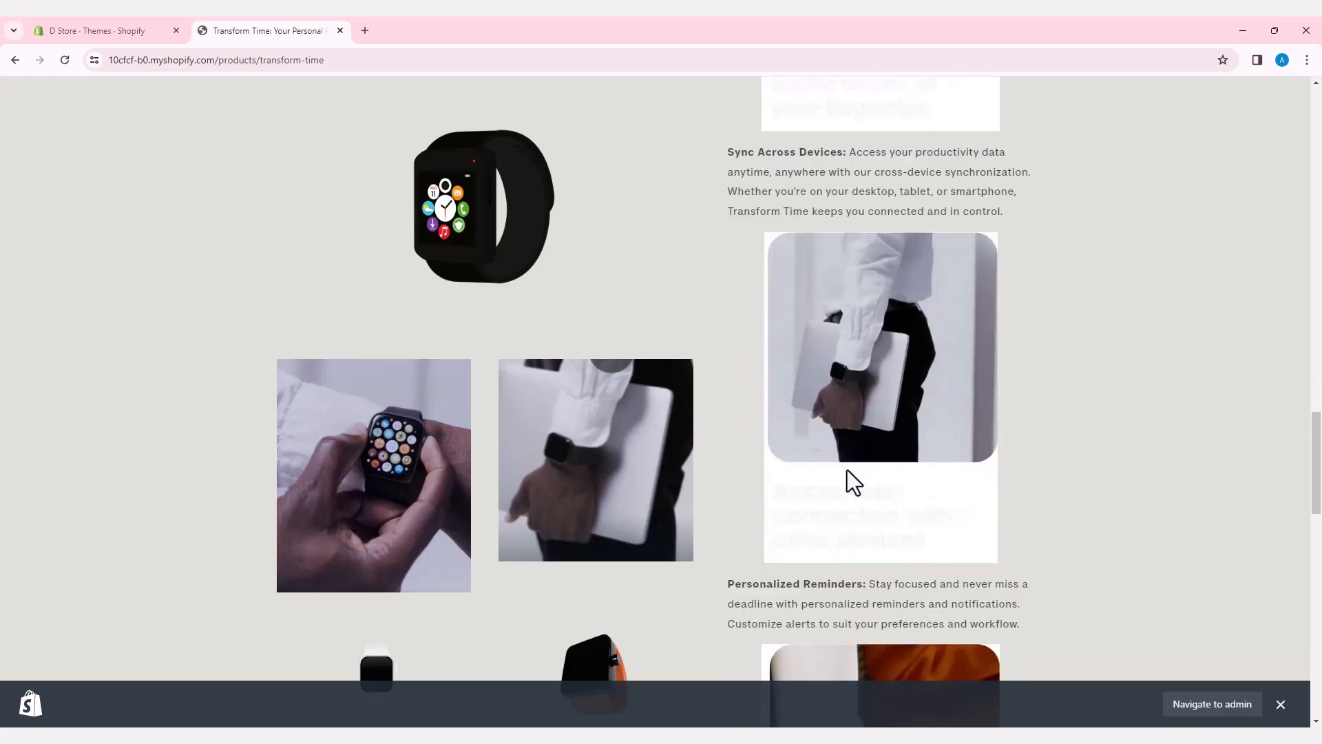
scroll(858, 485, "down", 1)
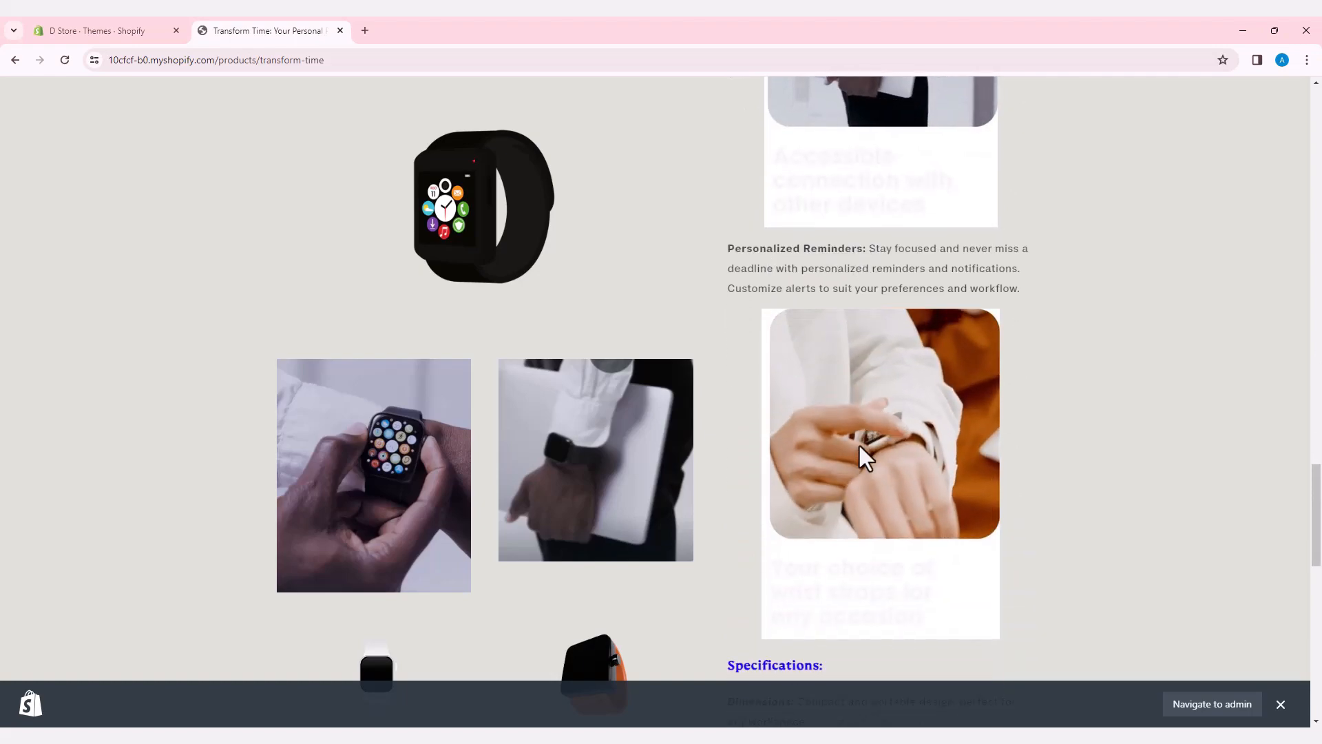
Examine the product page's specifications, color and quantity options, purchase buttons and Customer Reviews section.
scroll(858, 454, "down", 2)
scroll(860, 460, "down", 5)
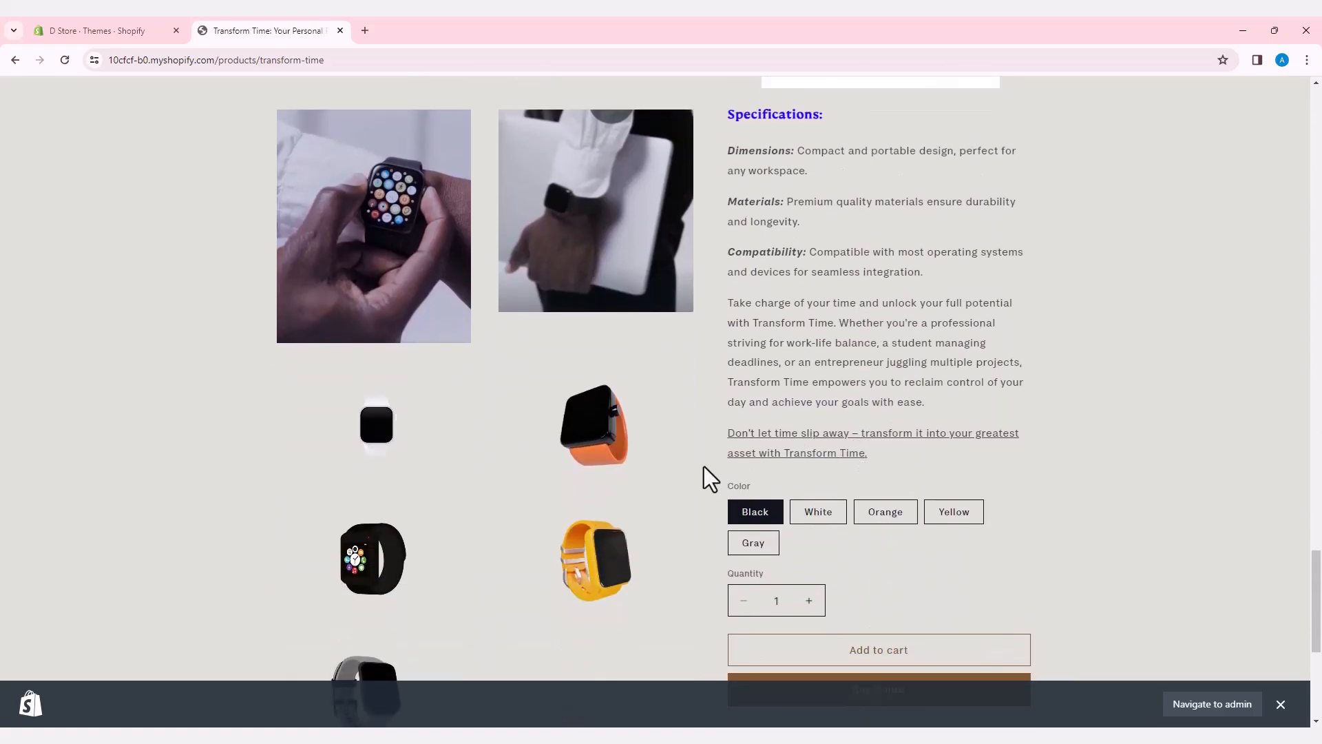
scroll(704, 467, "down", 3)
scroll(704, 467, "down", 3)
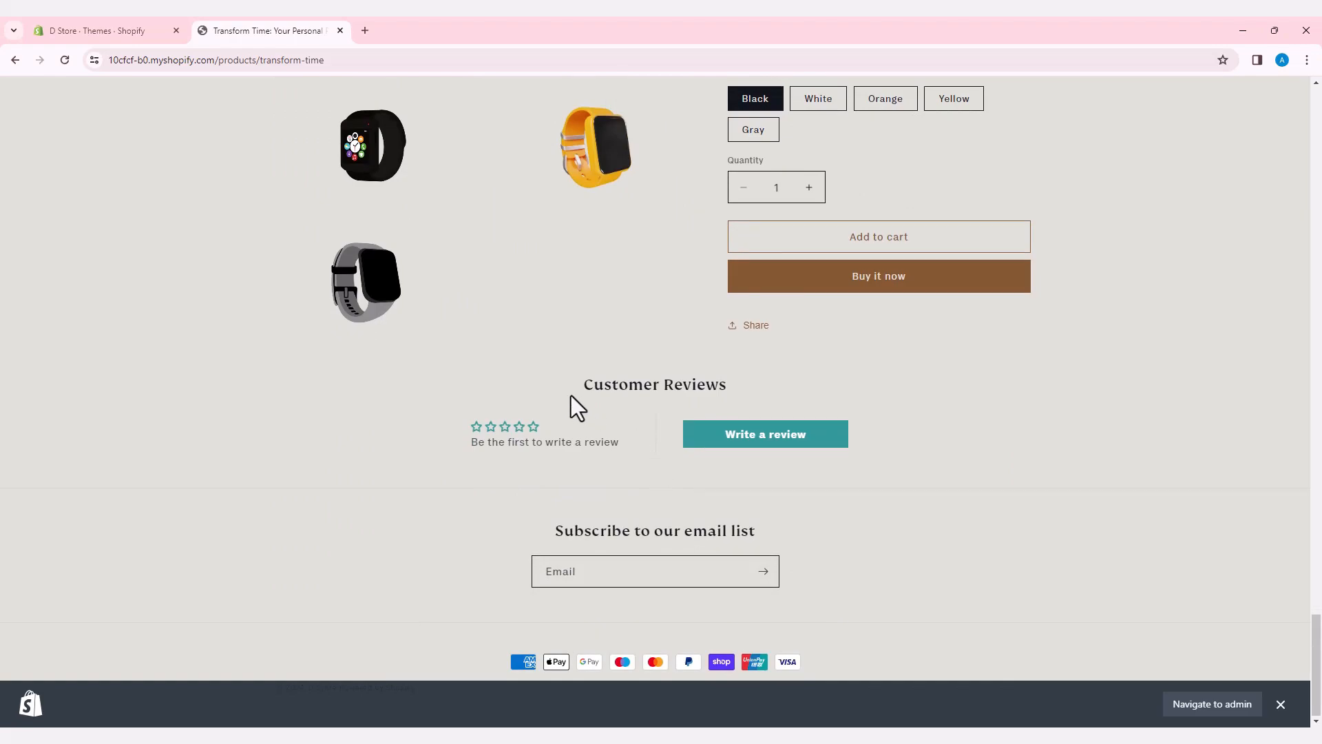
Leave the product page and return to the welcome banner at the start of the storefront home page.
scroll(571, 396, "up", 10)
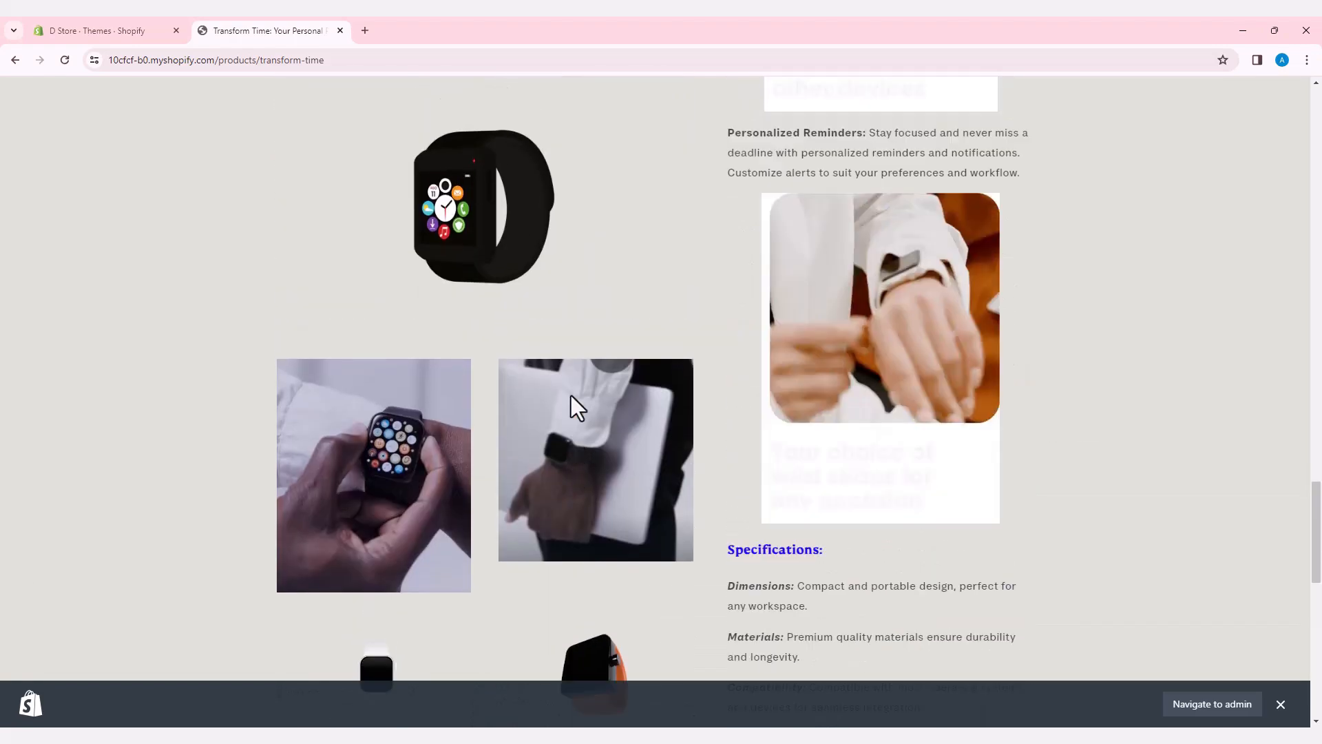
scroll(577, 408, "up", 15)
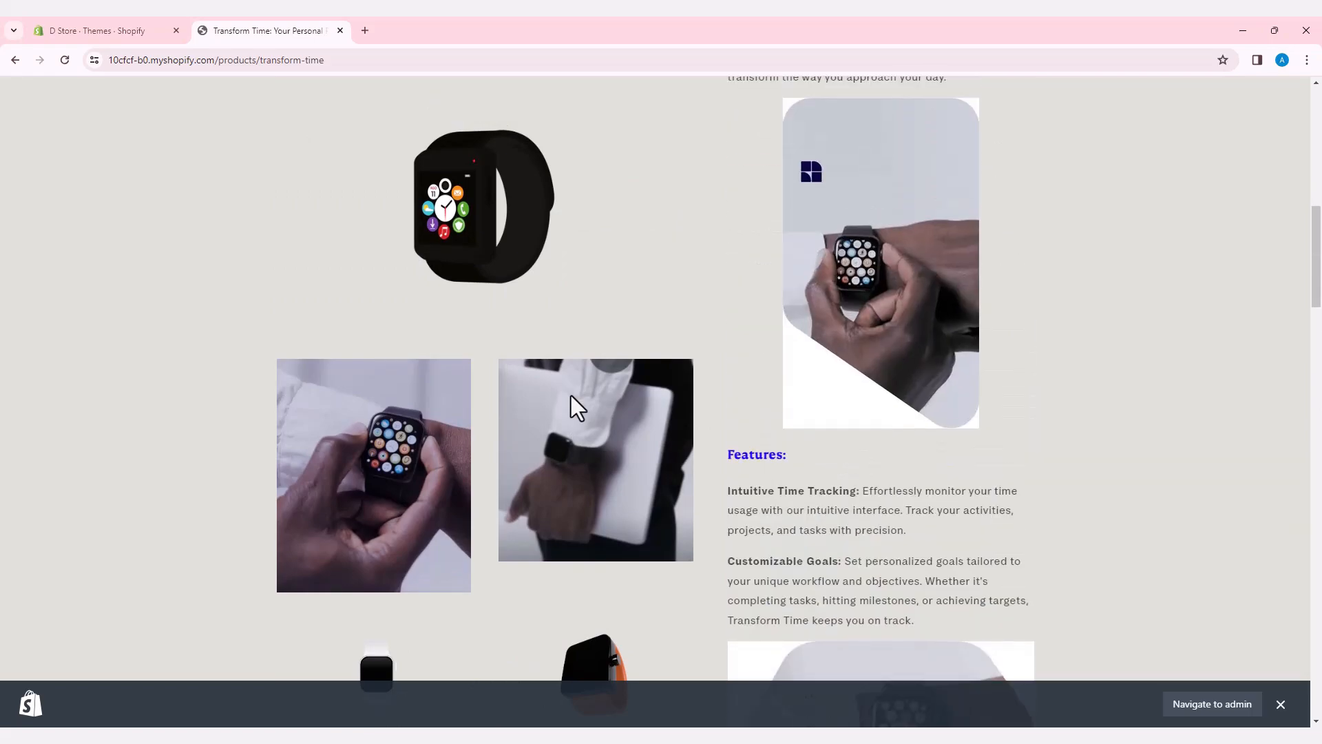
scroll(577, 408, "up", 1)
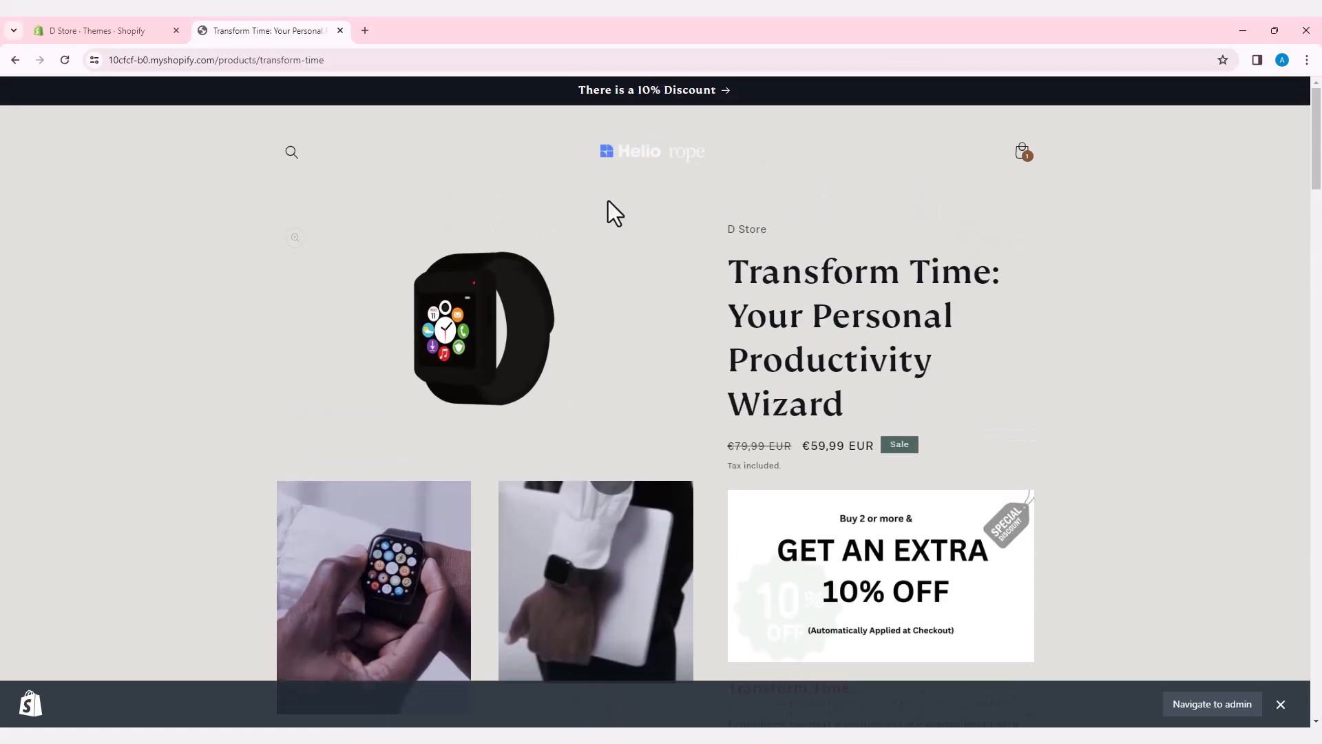
left_click(16, 61)
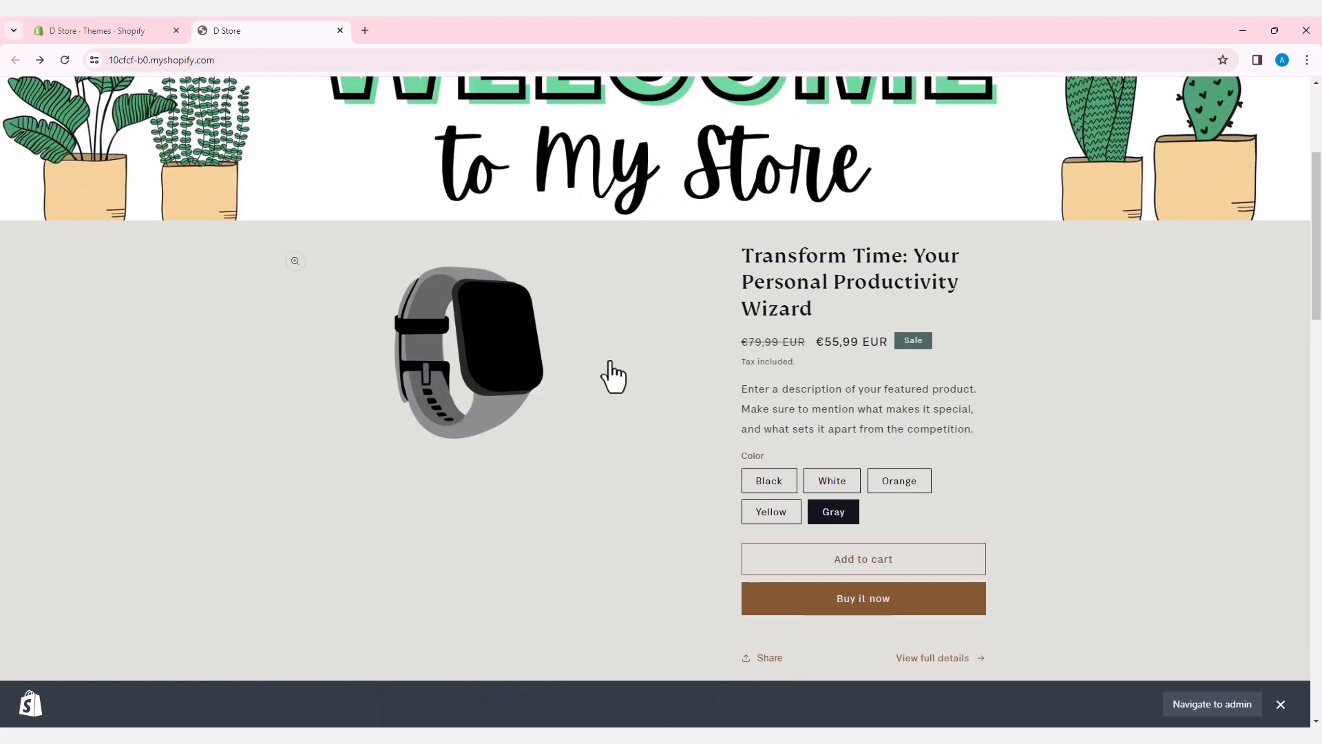
scroll(610, 361, "up", 4)
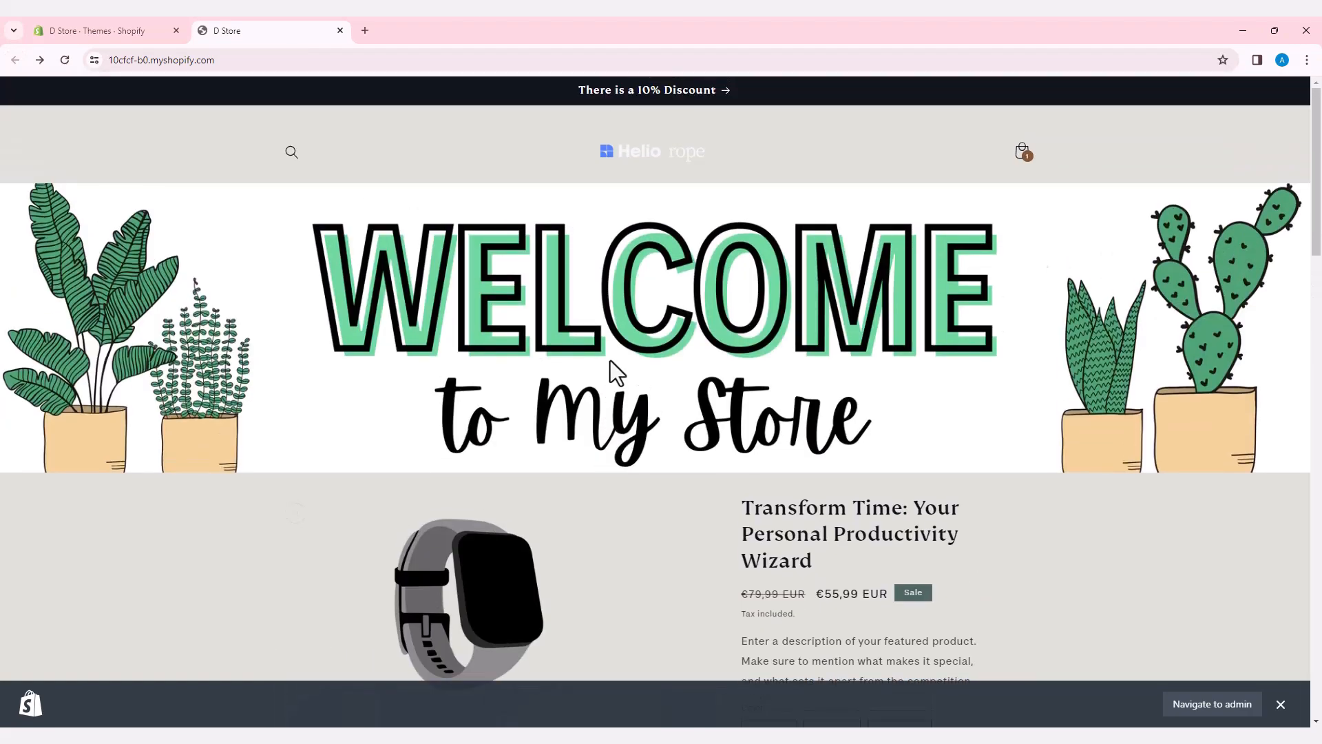